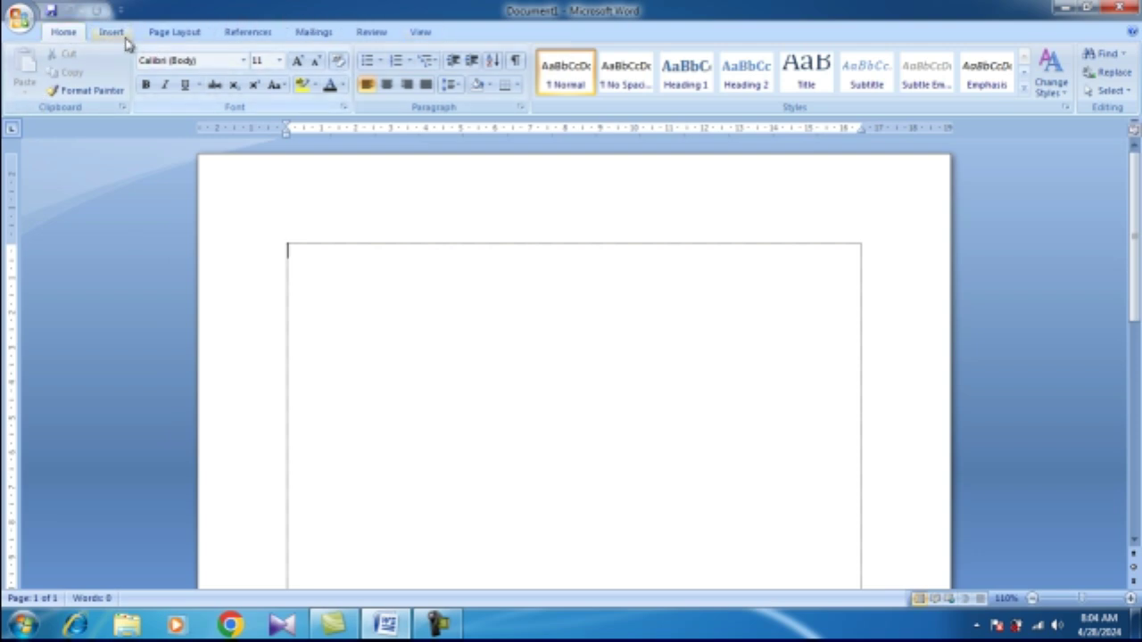
Step: Insert a clustered column chart into the blank document
left_click(122, 36)
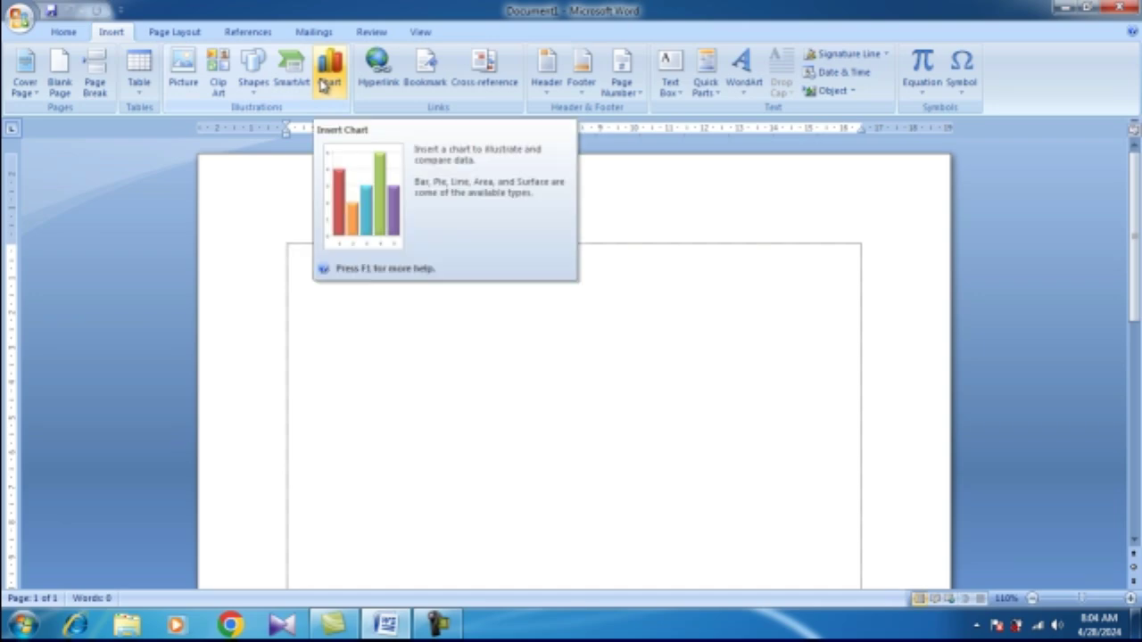
left_click(327, 79)
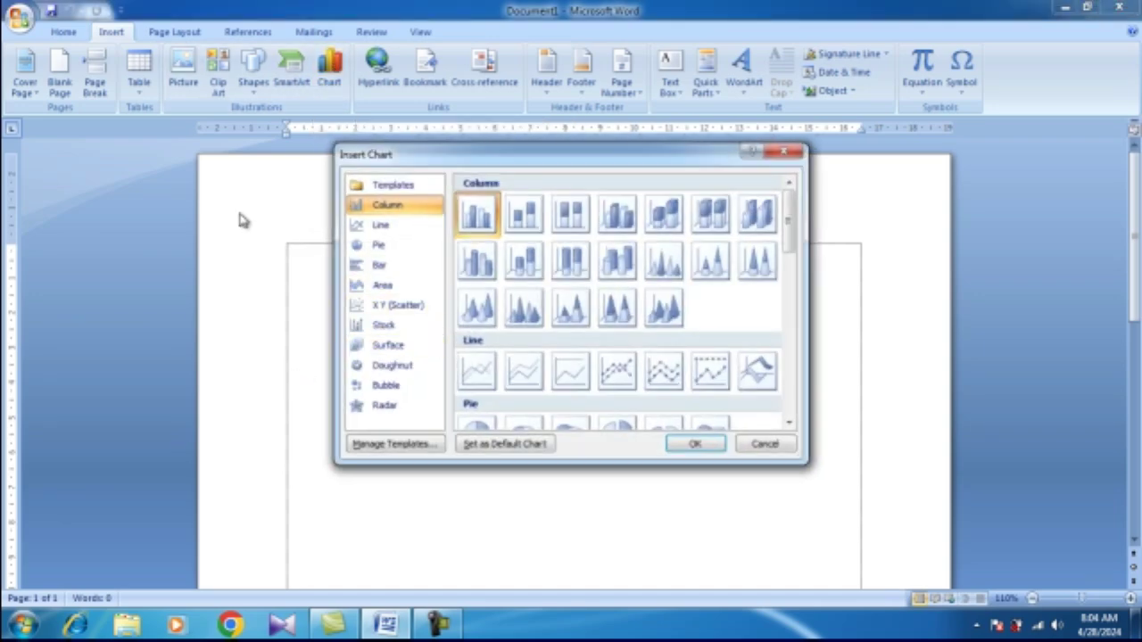
left_click_drag(584, 159, 655, 161)
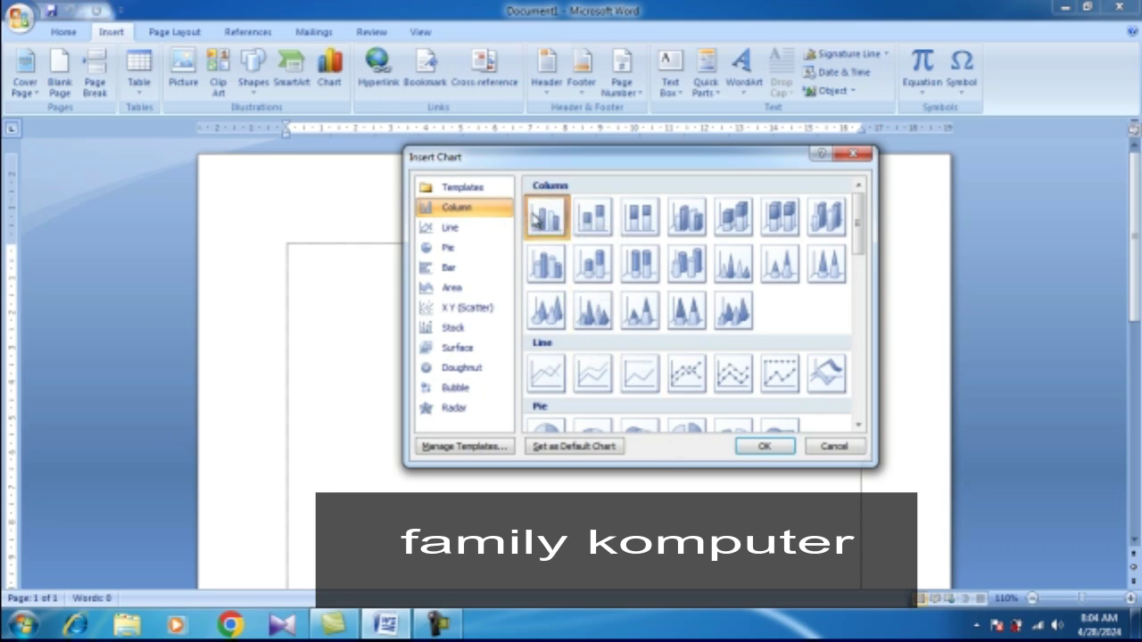
left_click(764, 447)
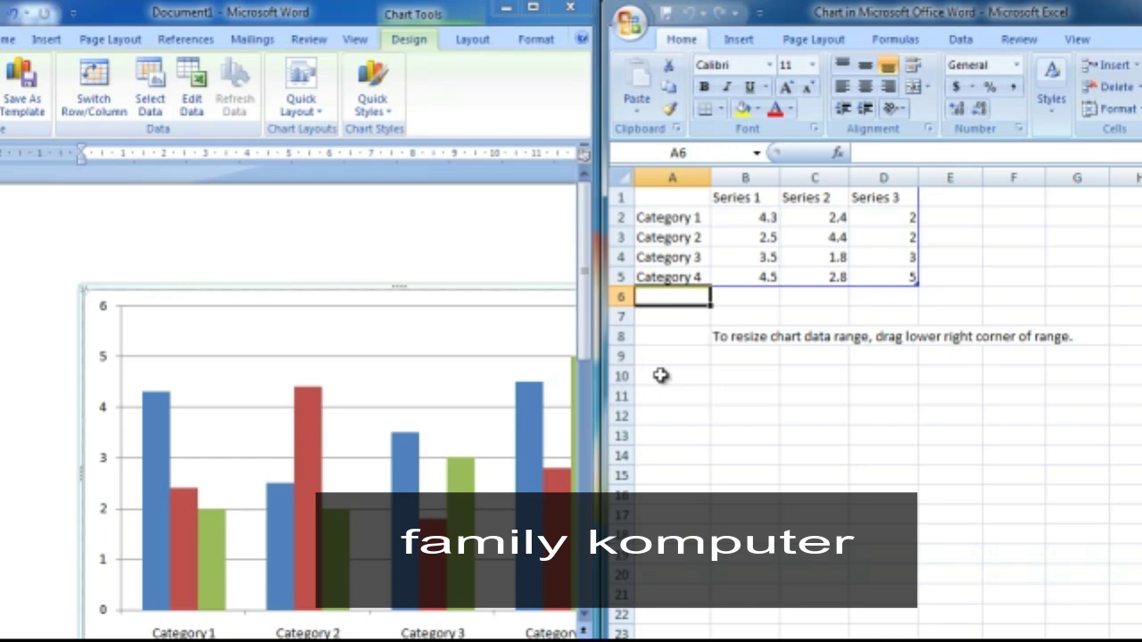
Step: In the chart's Excel data sheet, rename the three series headers in B1 to D1 as january, febuary and maret
left_click(734, 198)
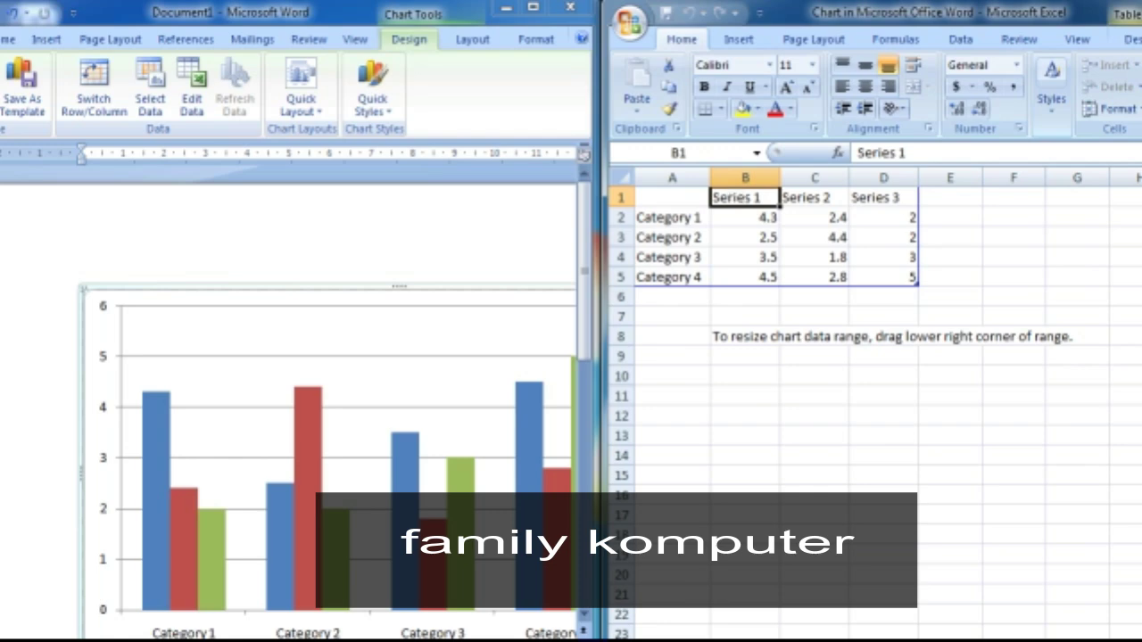
type("janua")
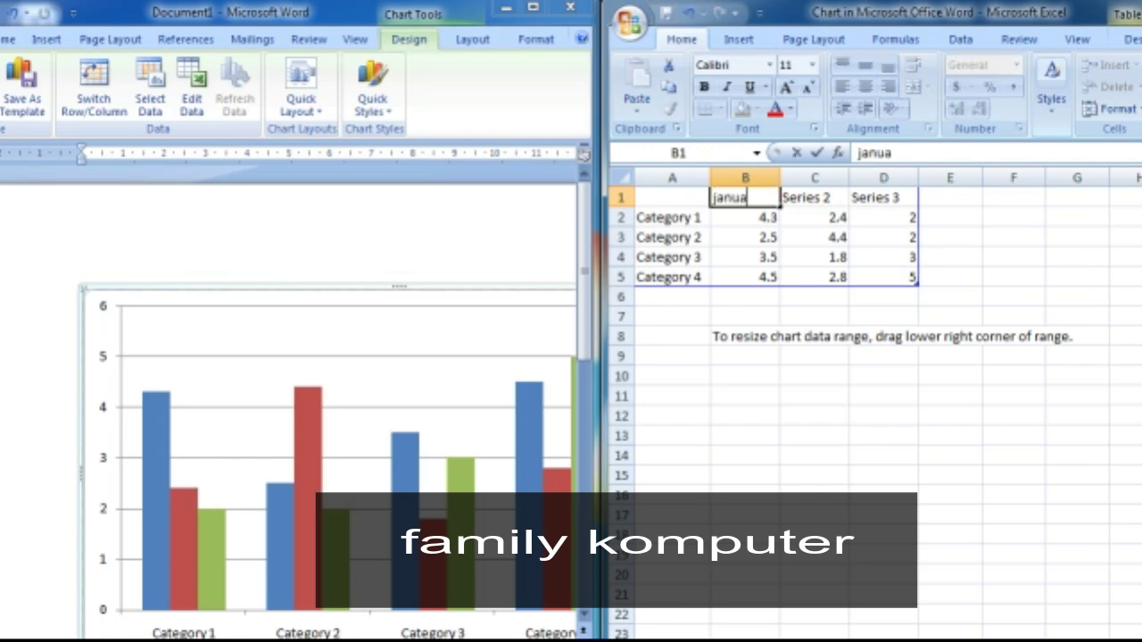
type("ri")
key("BackSpace")
type("y")
left_click(814, 197)
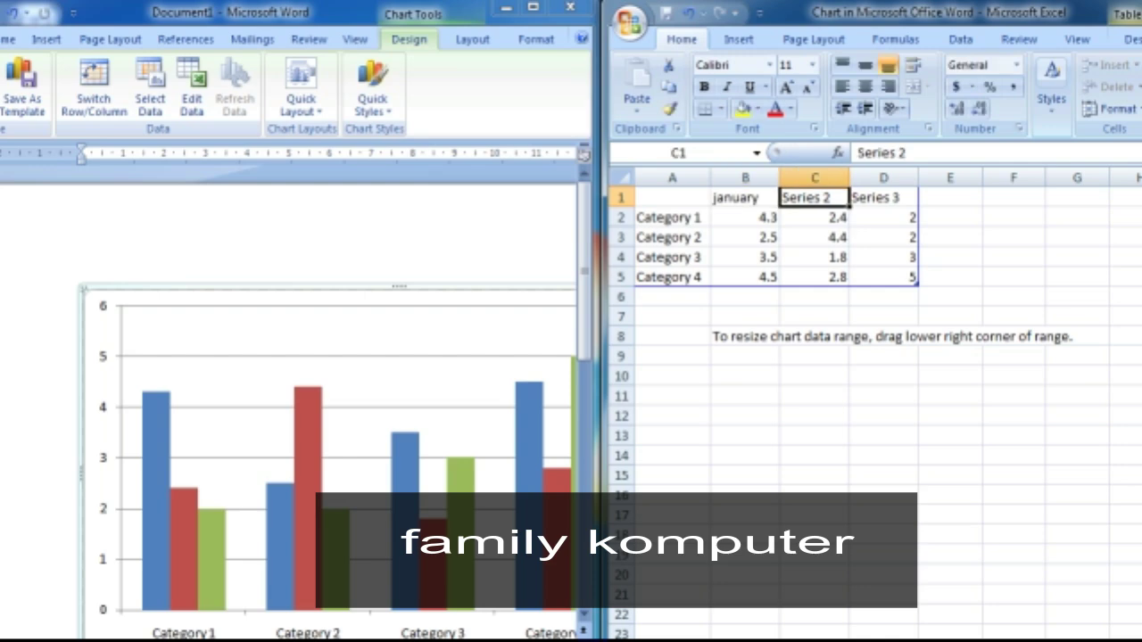
type("febuar")
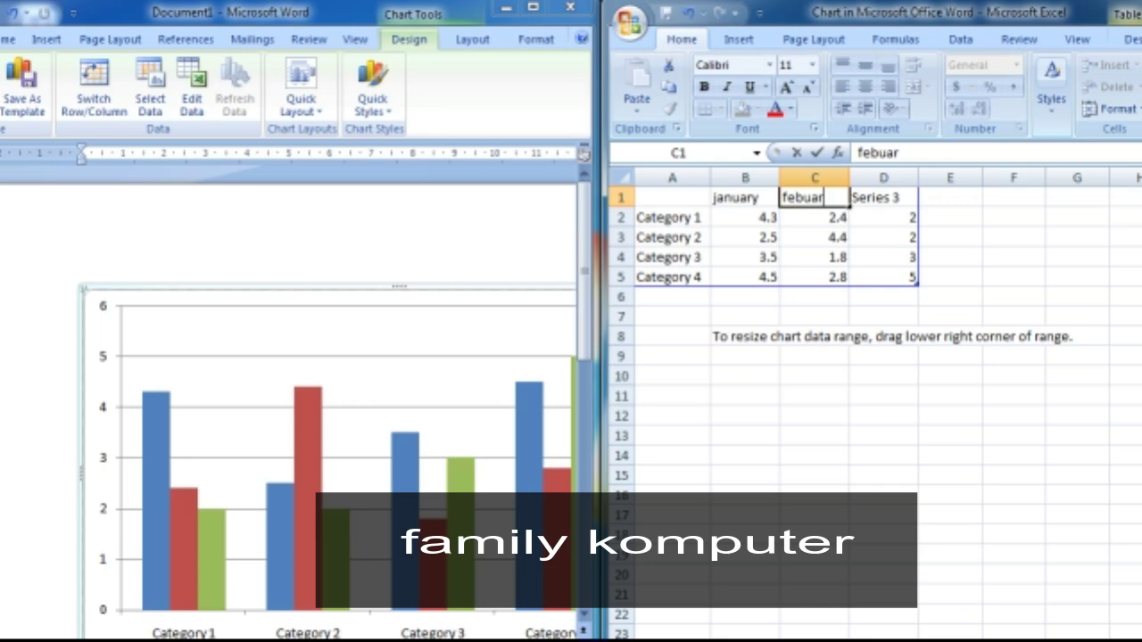
type("y")
left_click(884, 197)
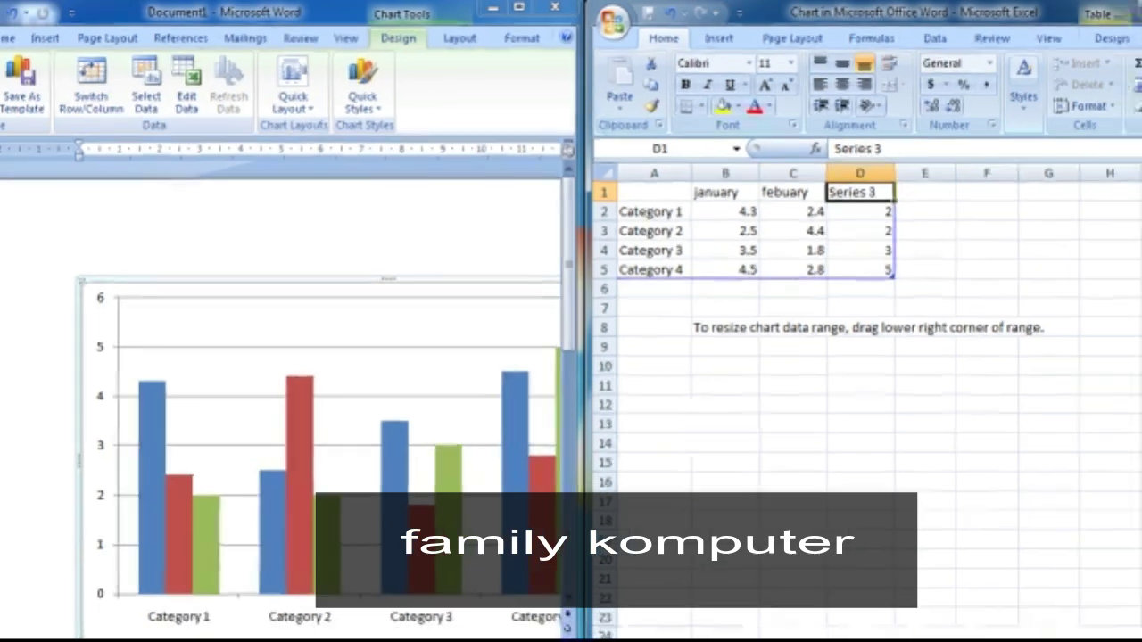
type("mart")
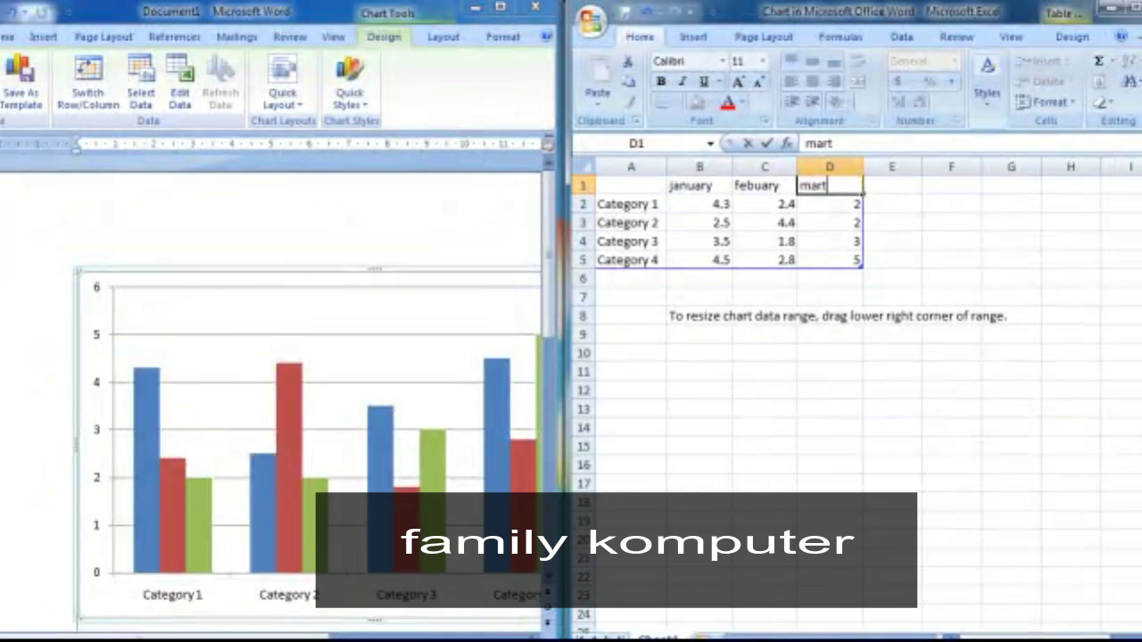
key("BackSpace")
type("et")
Step: Rename the four category labels in A2 to A5 as kelas 1, klas2, klas3 and klas4
left_click(618, 202)
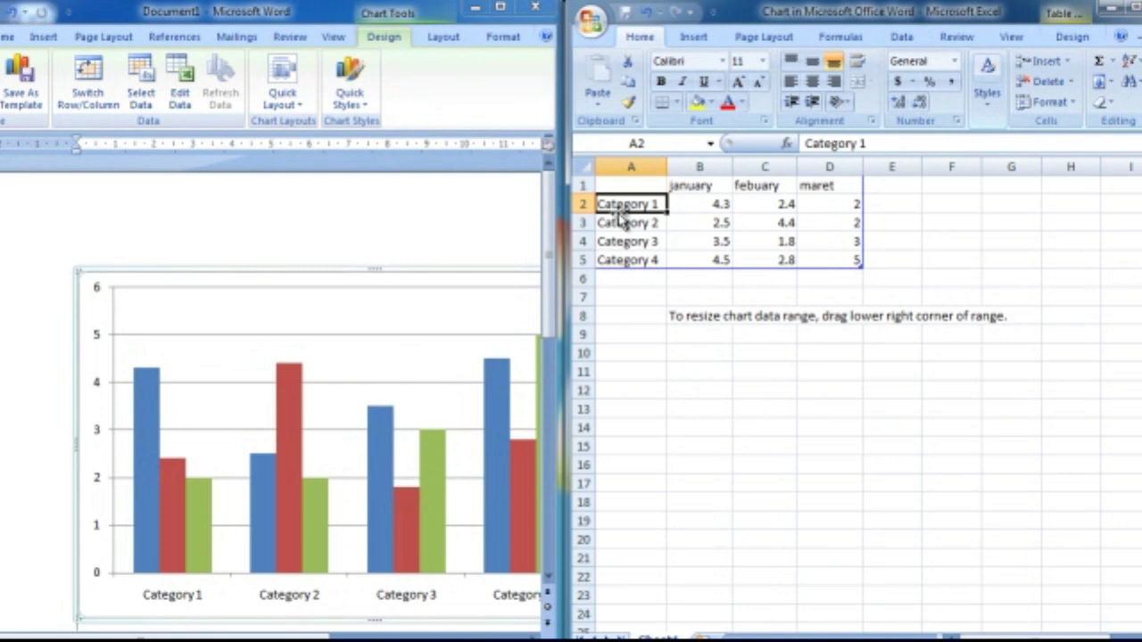
type("kela")
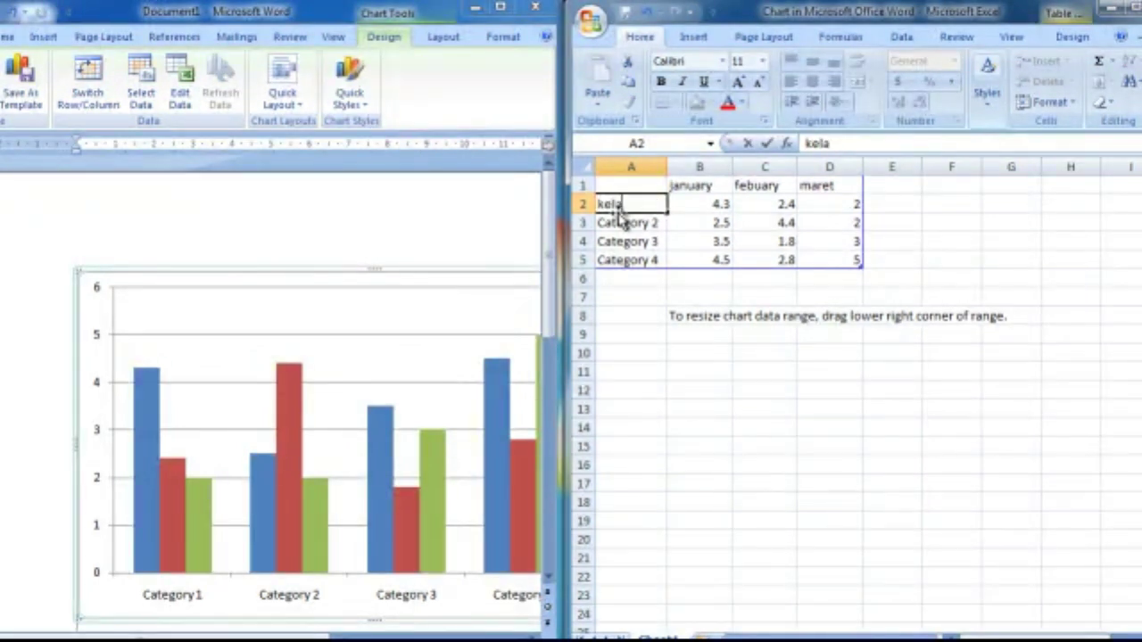
type("s 1")
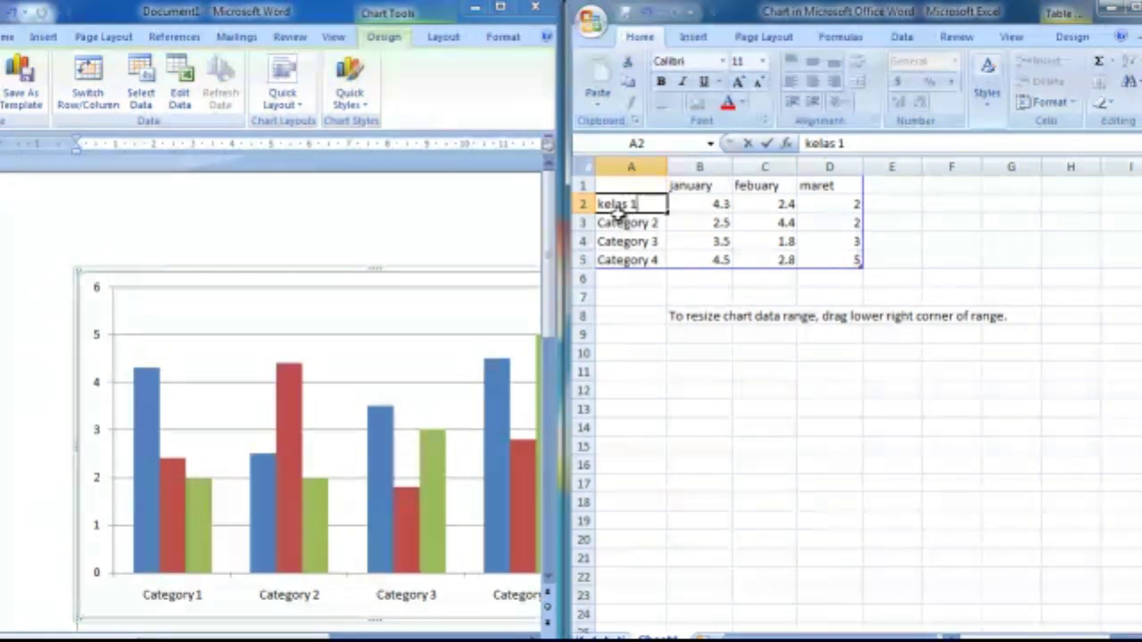
left_click(621, 223)
type("kla")
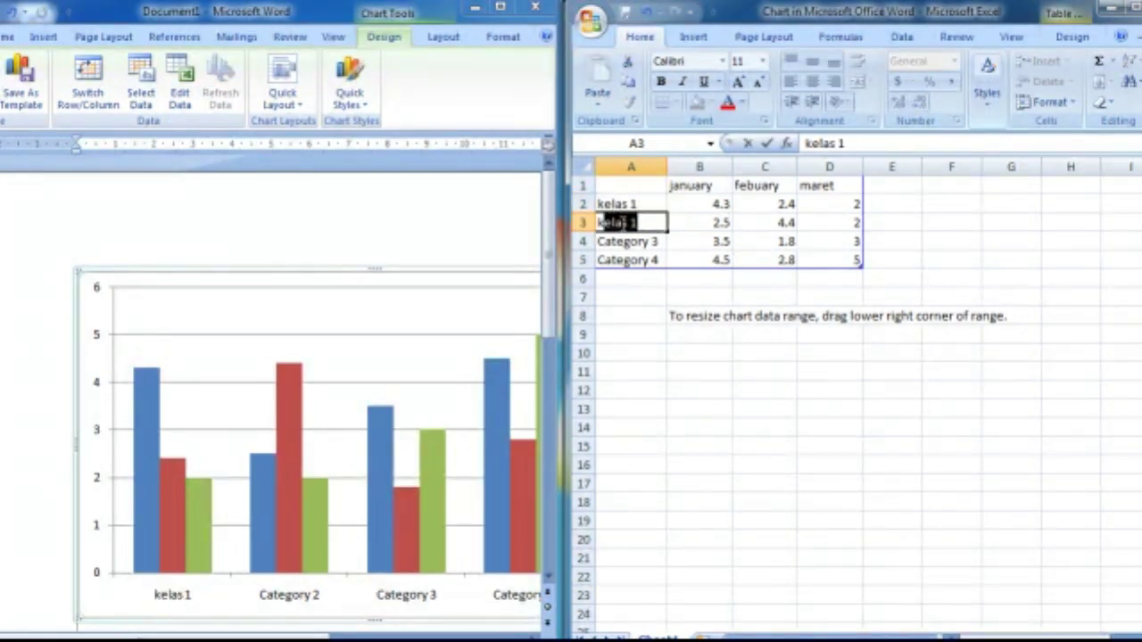
type("s2")
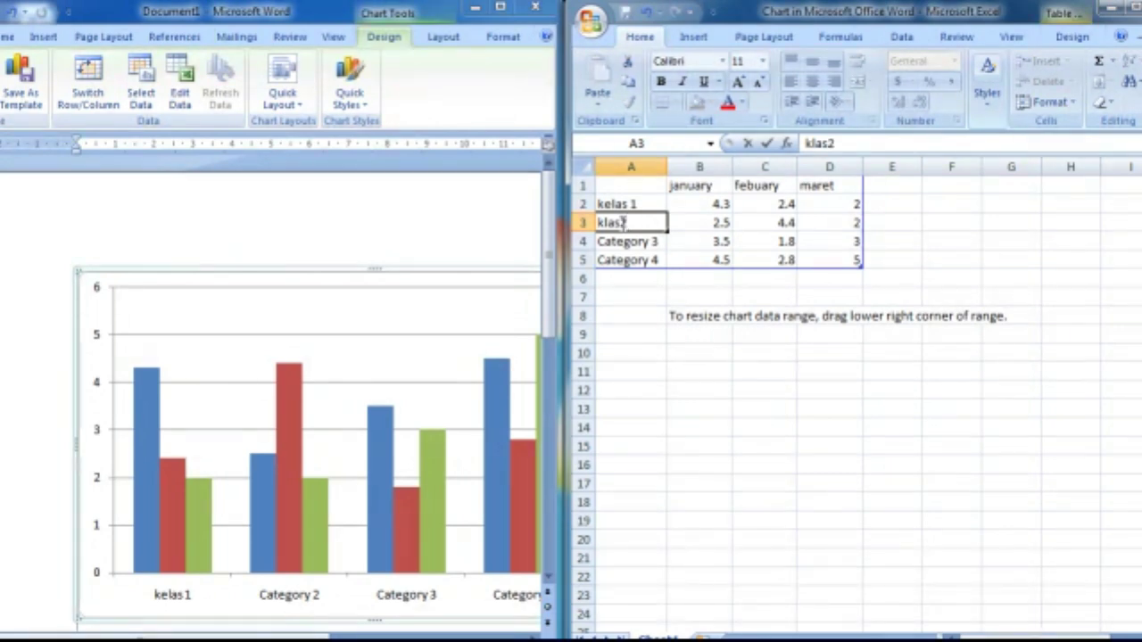
key("Return")
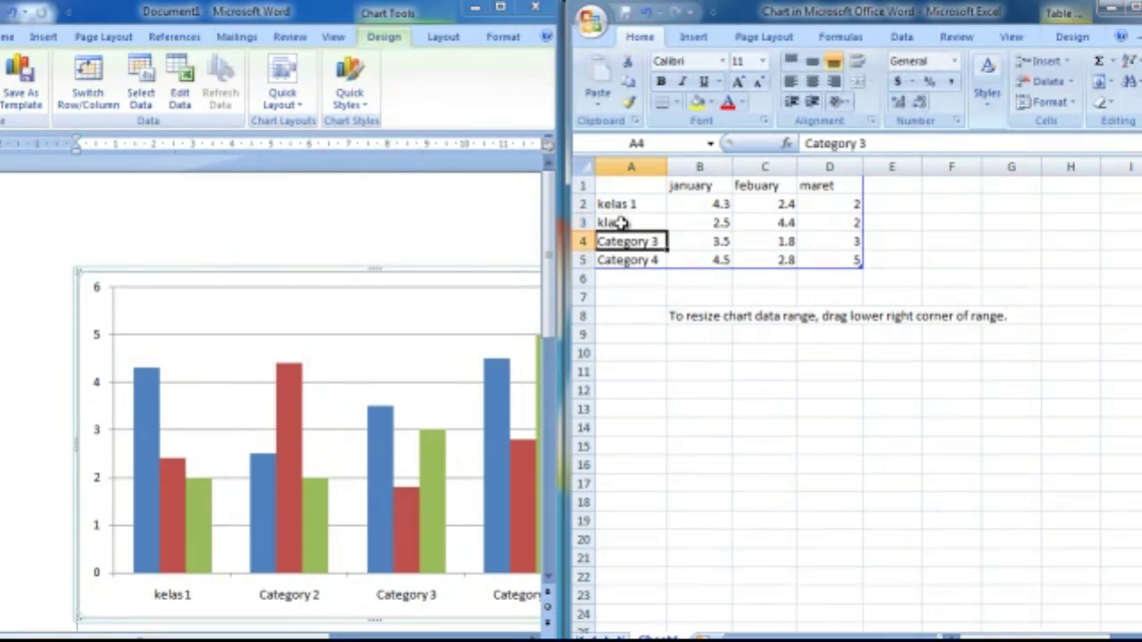
type("klas")
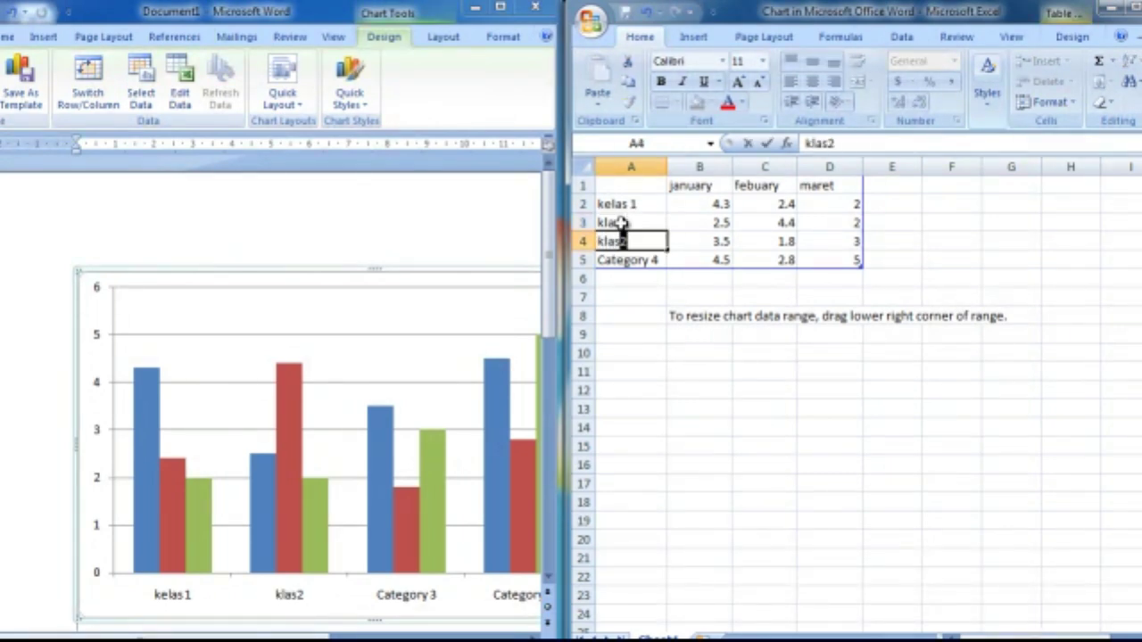
type("3")
key("Return")
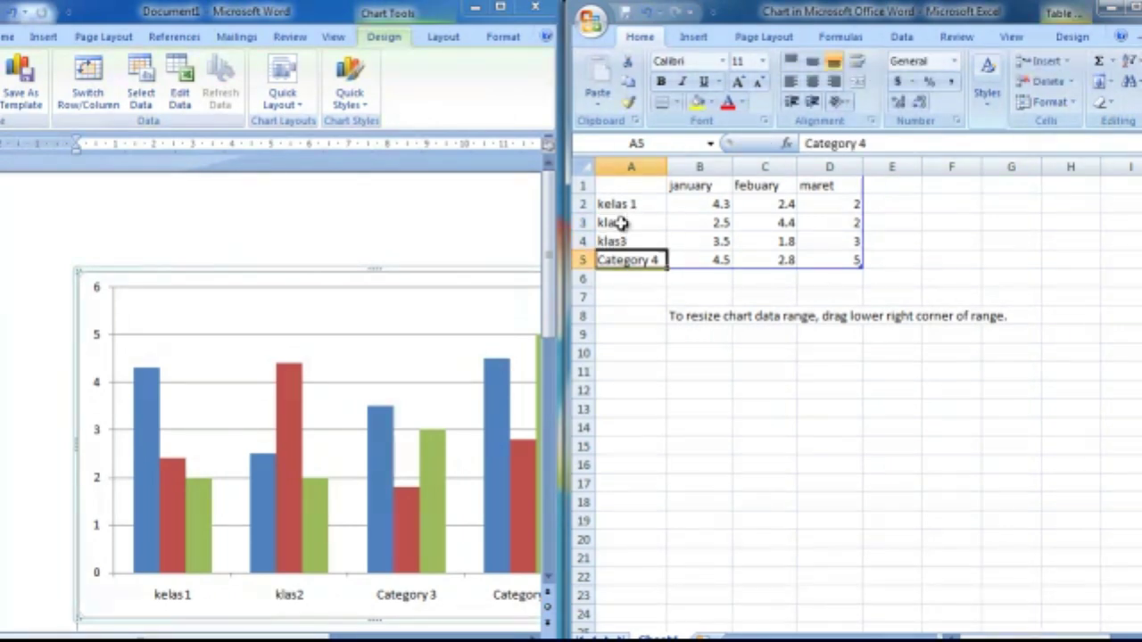
type("klas")
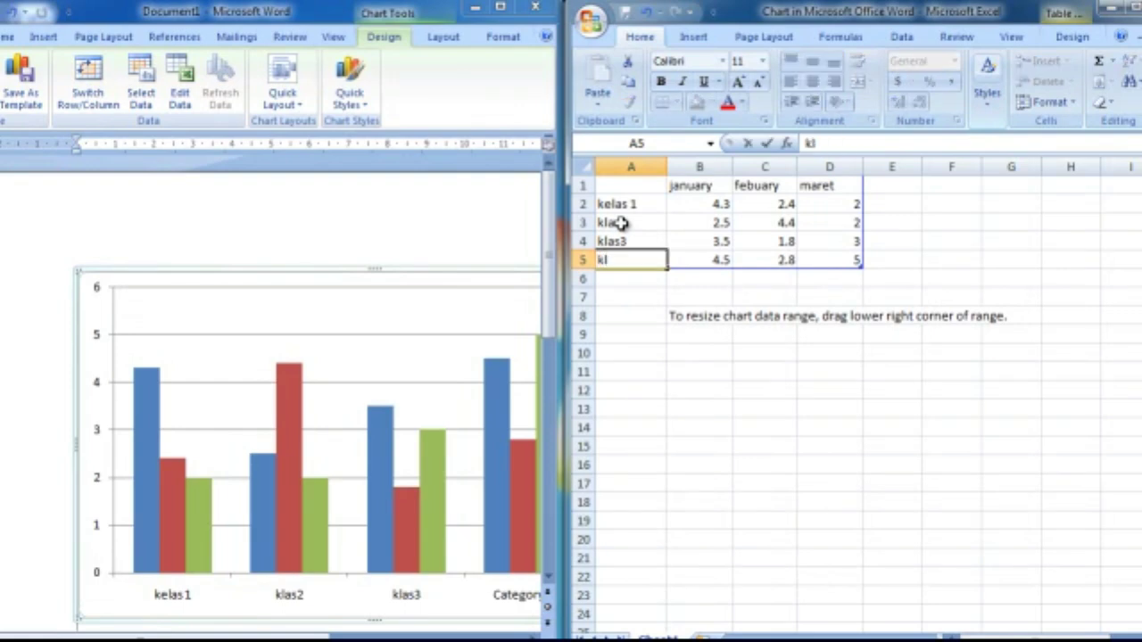
type("4")
Step: Insert a blank row above the klas3 row in the chart data
left_click(638, 235)
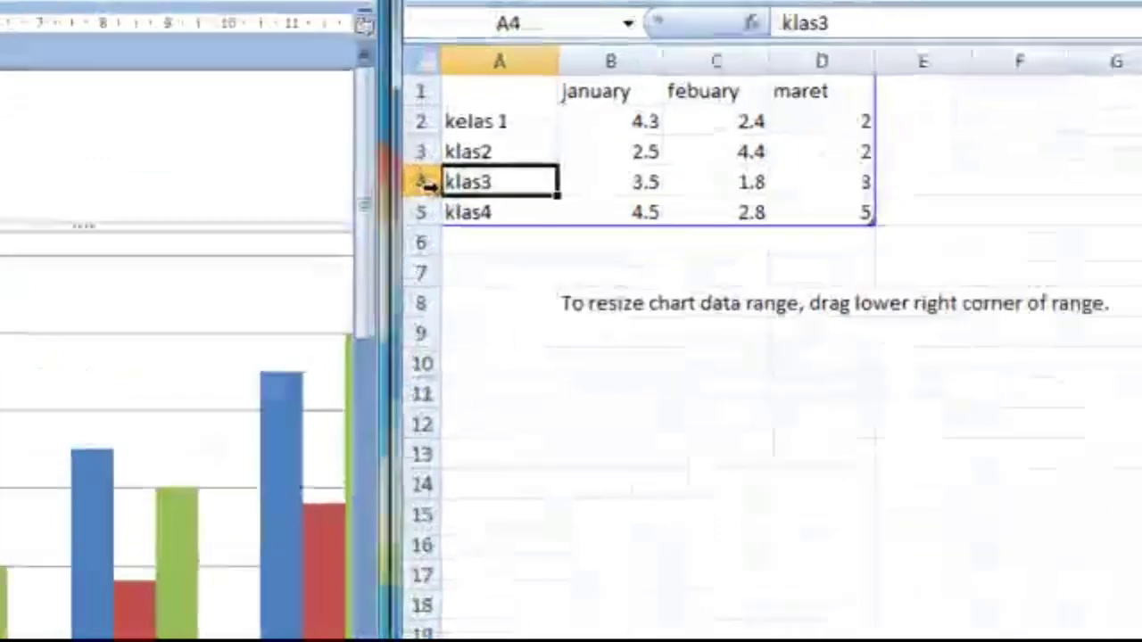
left_click(424, 182)
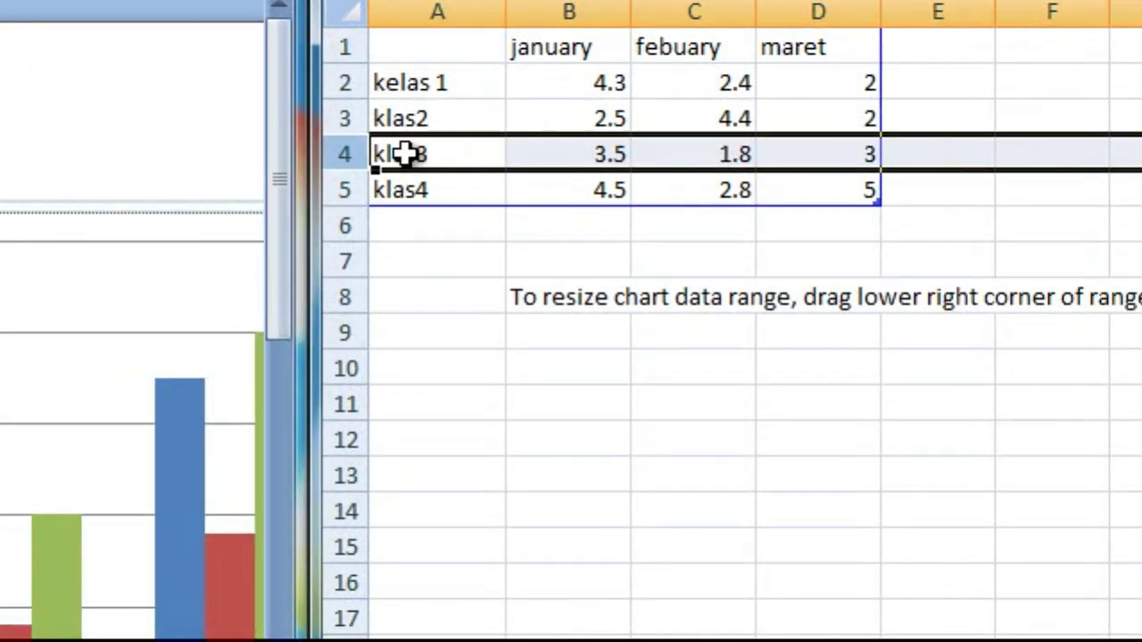
right_click(473, 183)
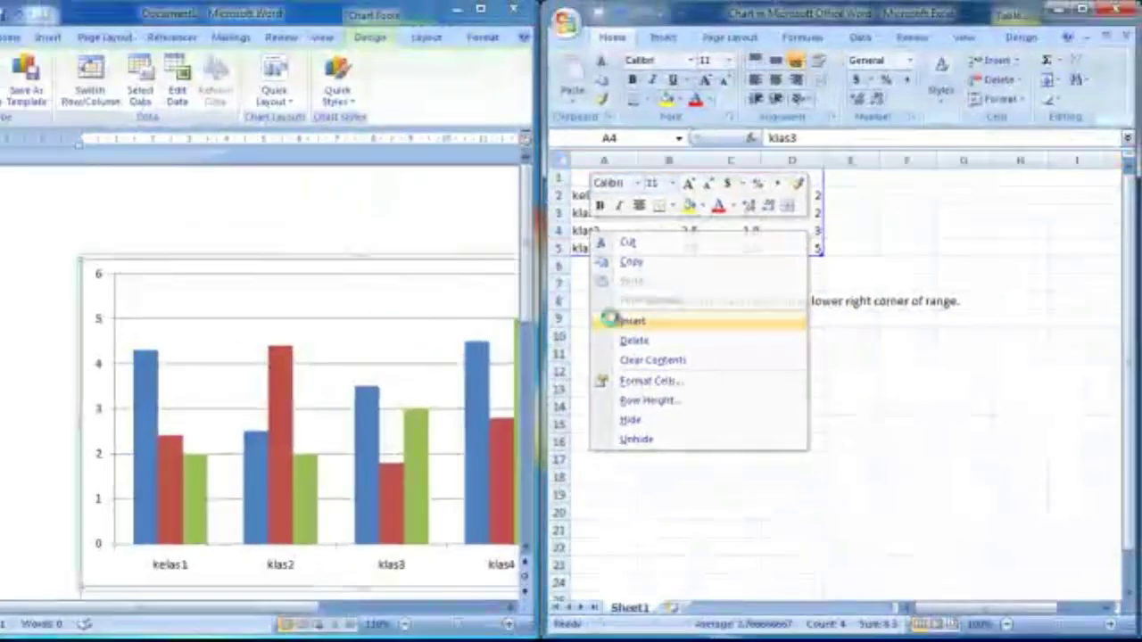
left_click(610, 320)
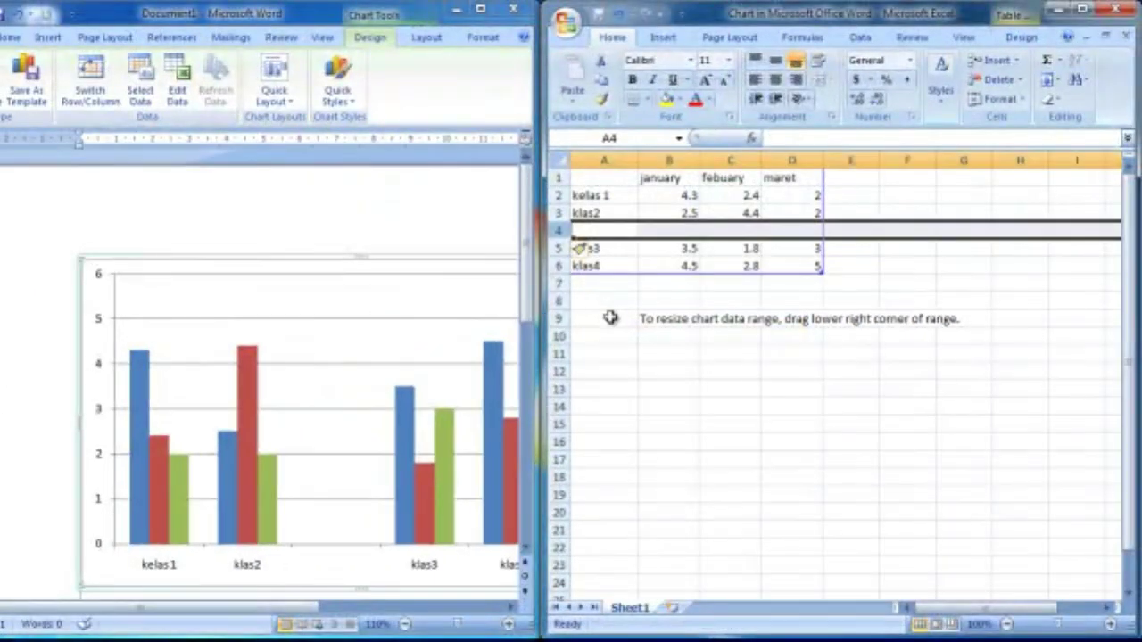
Step: Label the blank row in the chart data by entering klas 3 in cell A4
left_click(589, 234)
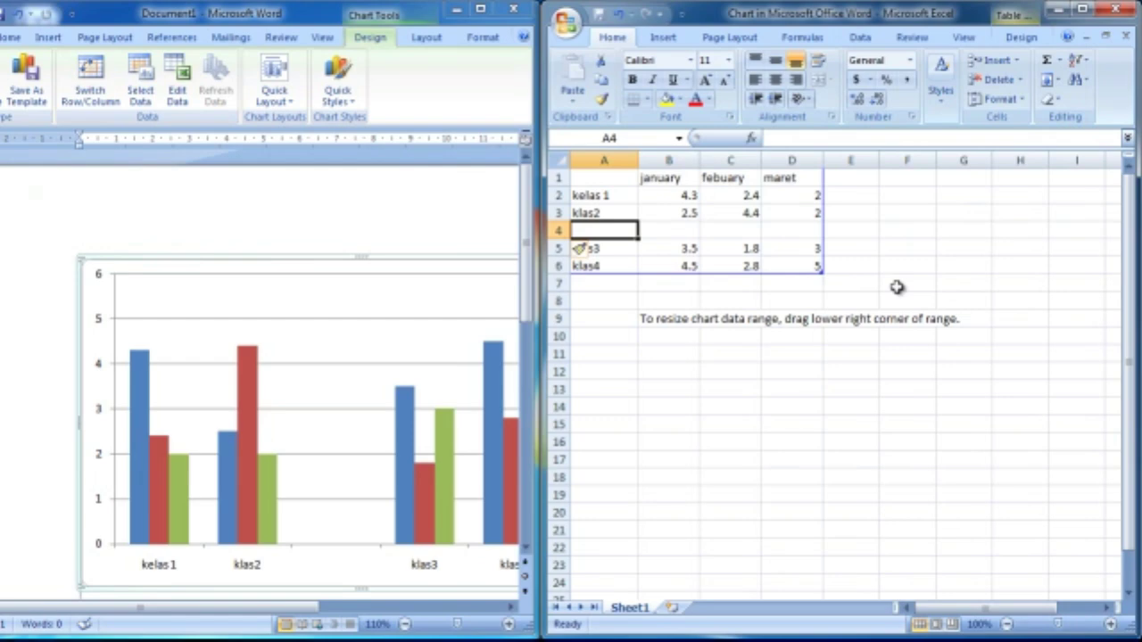
type("k")
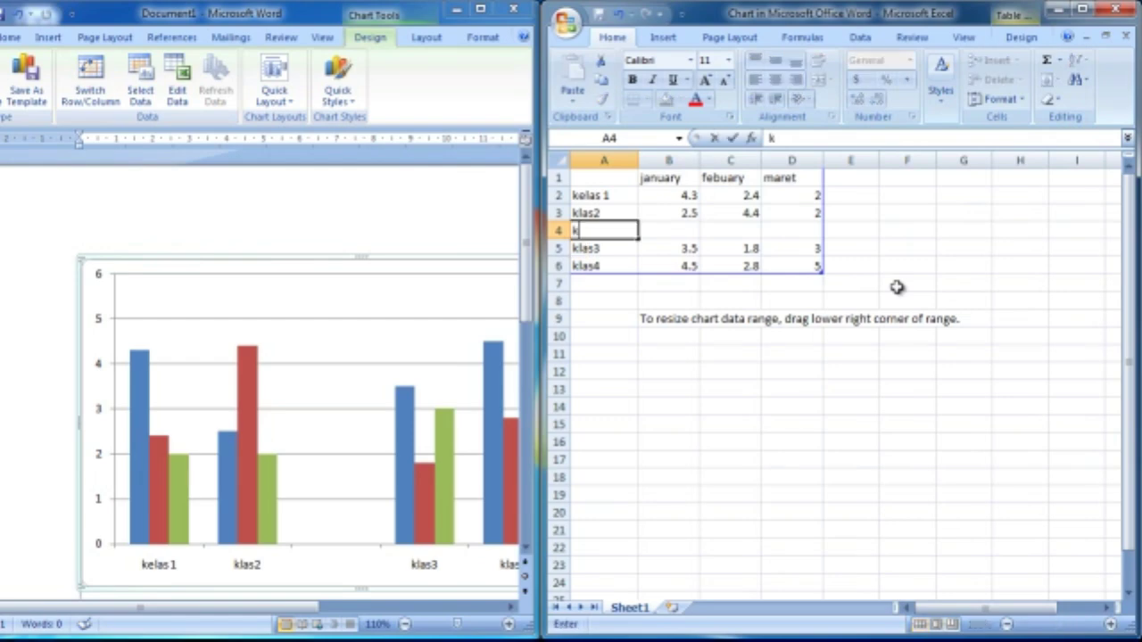
type("las")
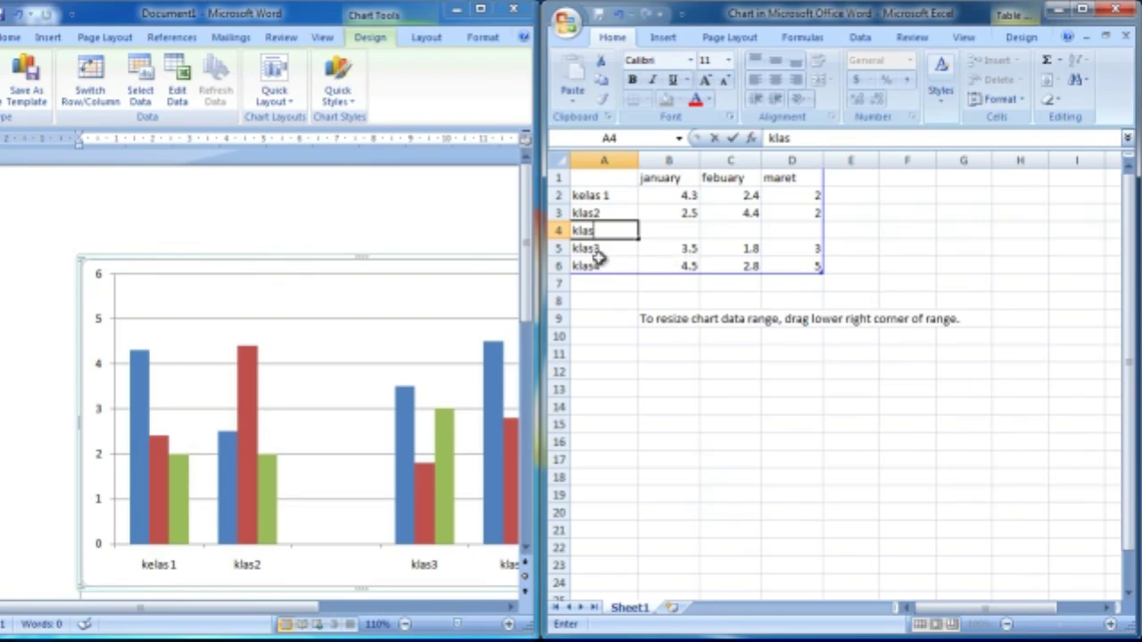
left_click(614, 196)
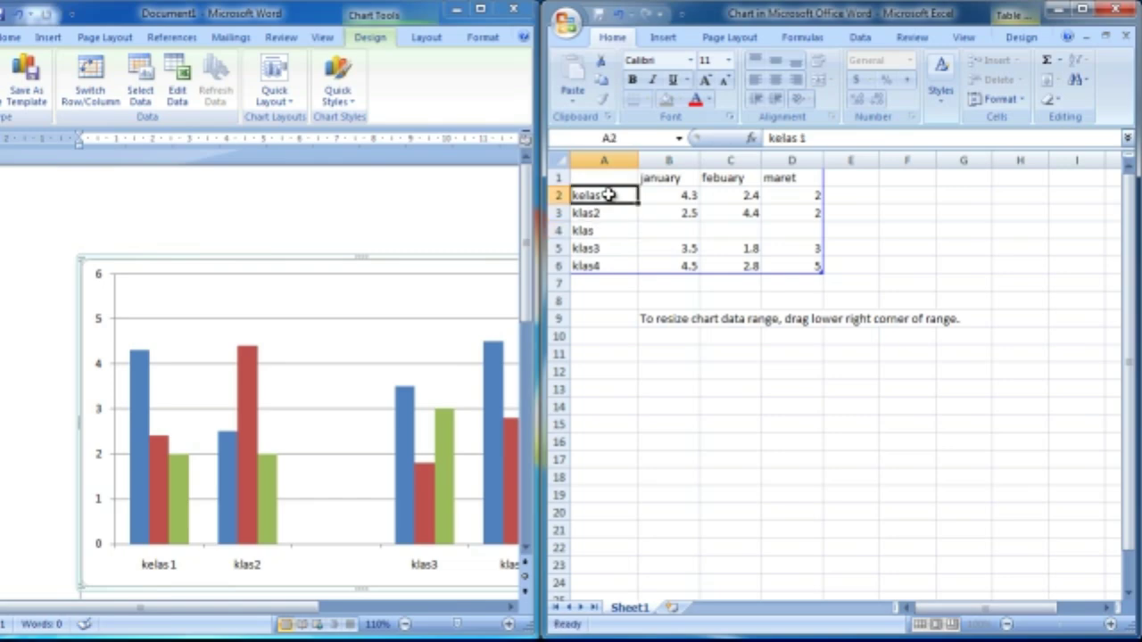
left_click(819, 141)
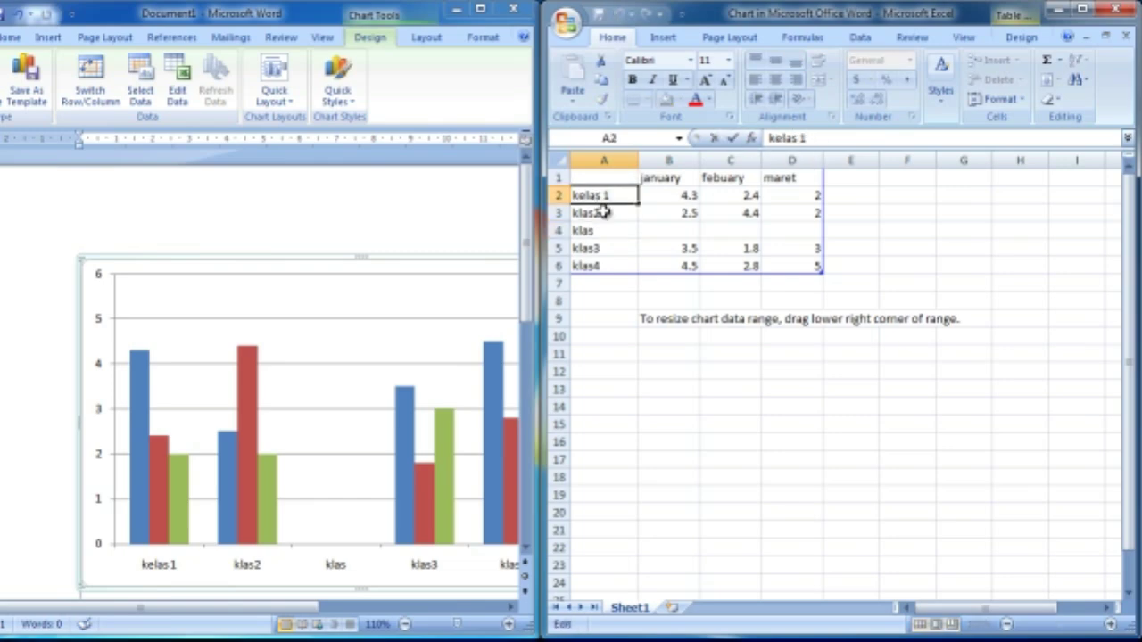
key("Return")
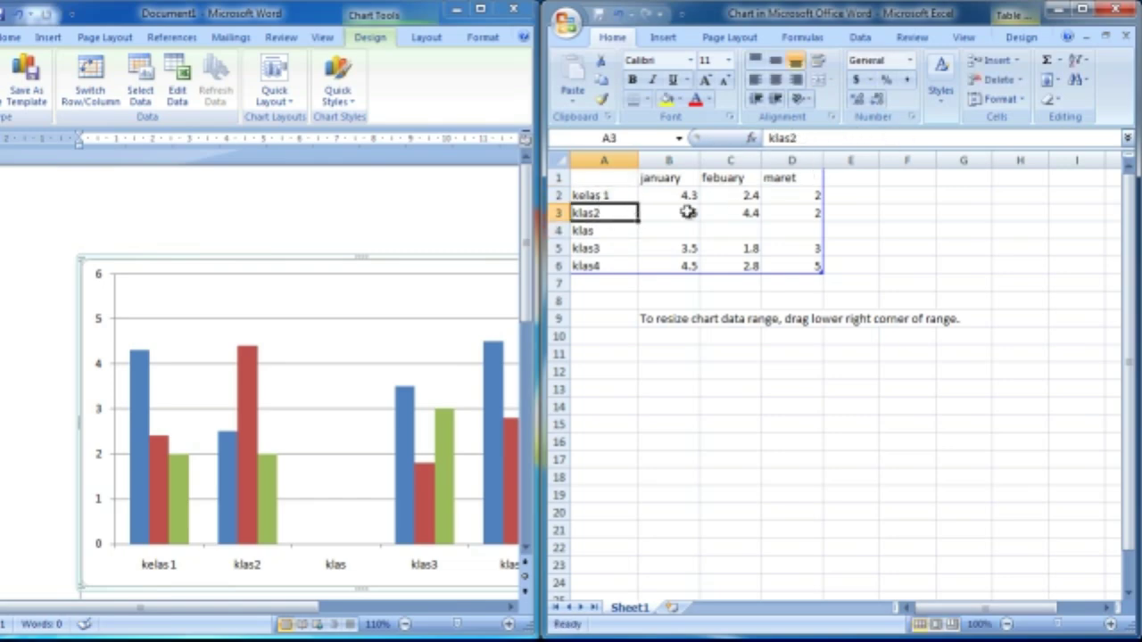
left_click(616, 235)
left_click(813, 141)
type("3")
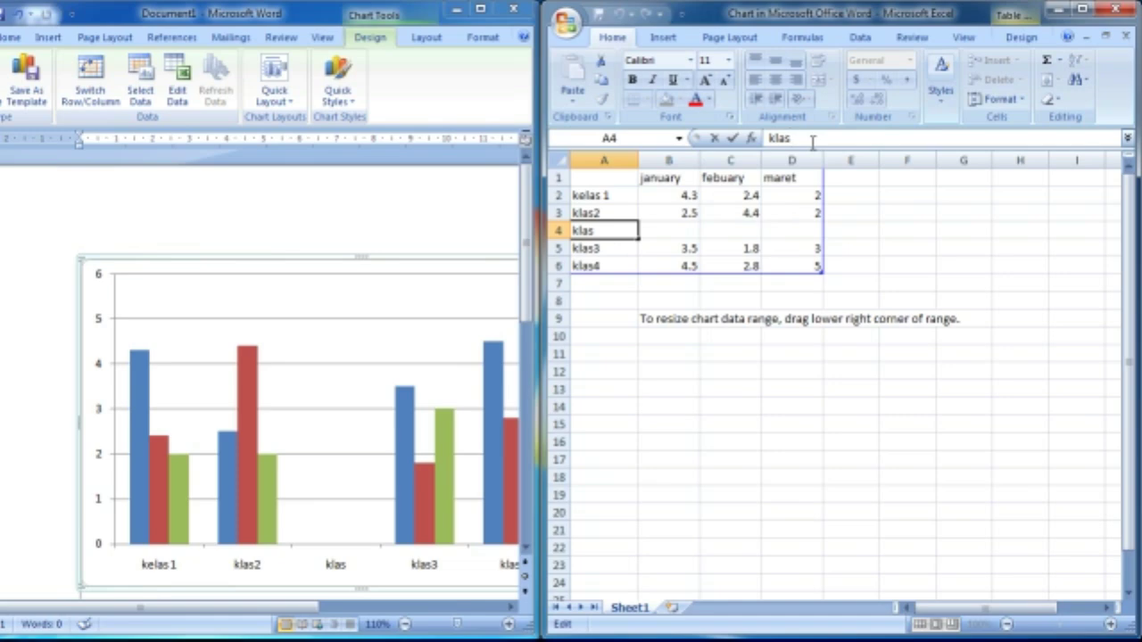
Step: Renumber the last two category labels, setting A5 to klas4 and A6 to klas5
left_click(593, 248)
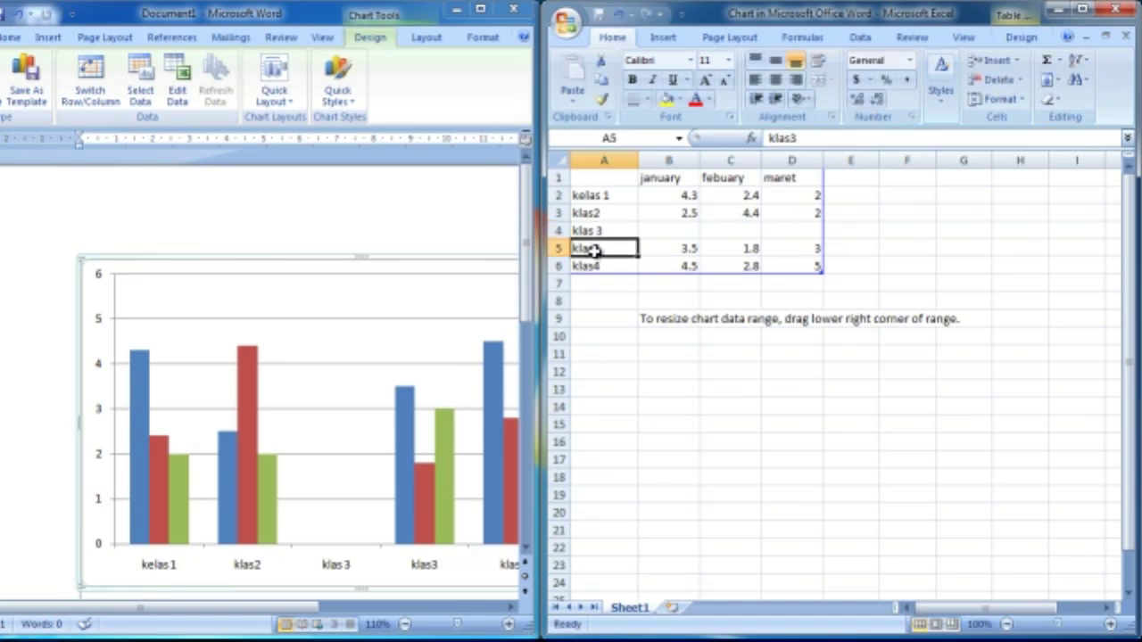
left_click(799, 138)
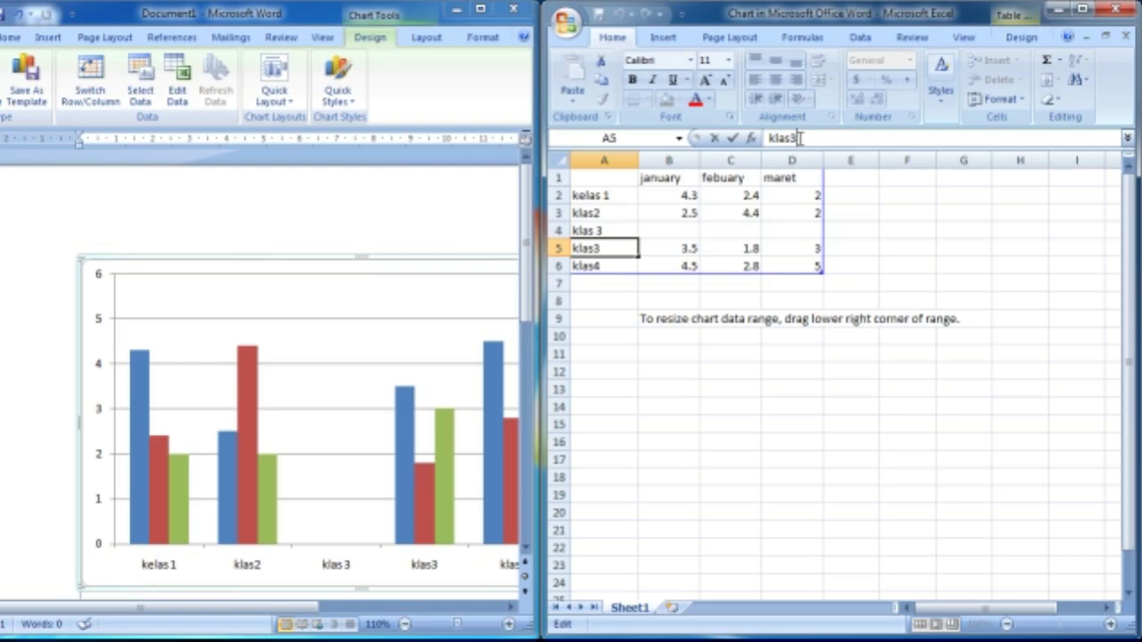
key("BackSpace")
type("4")
left_click(606, 260)
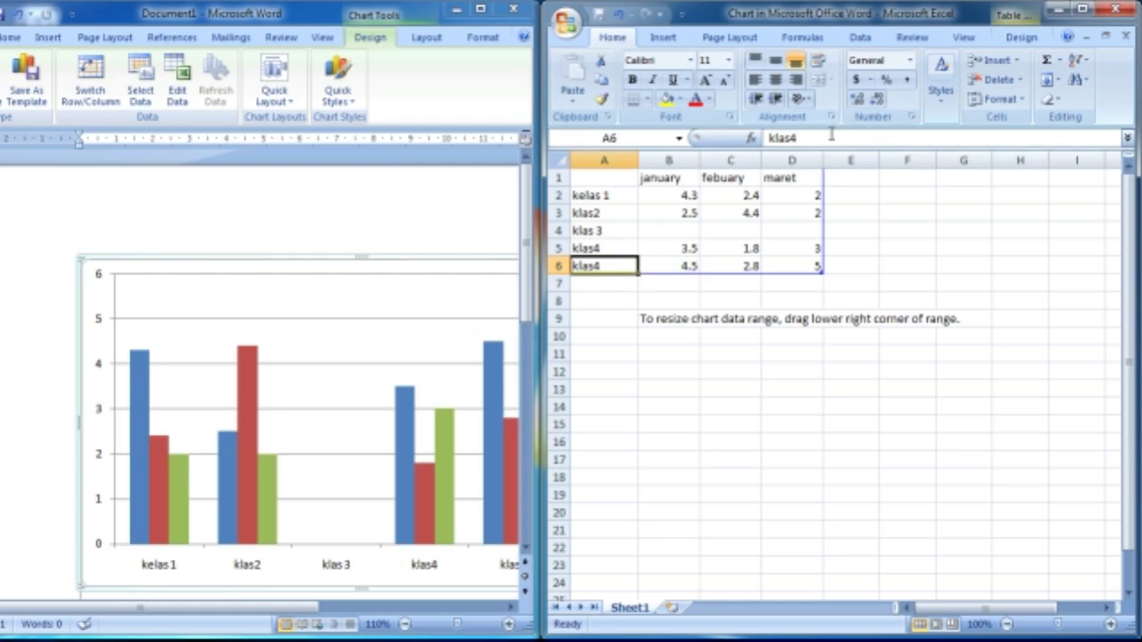
left_click(828, 136)
key("BackSpace")
type("5")
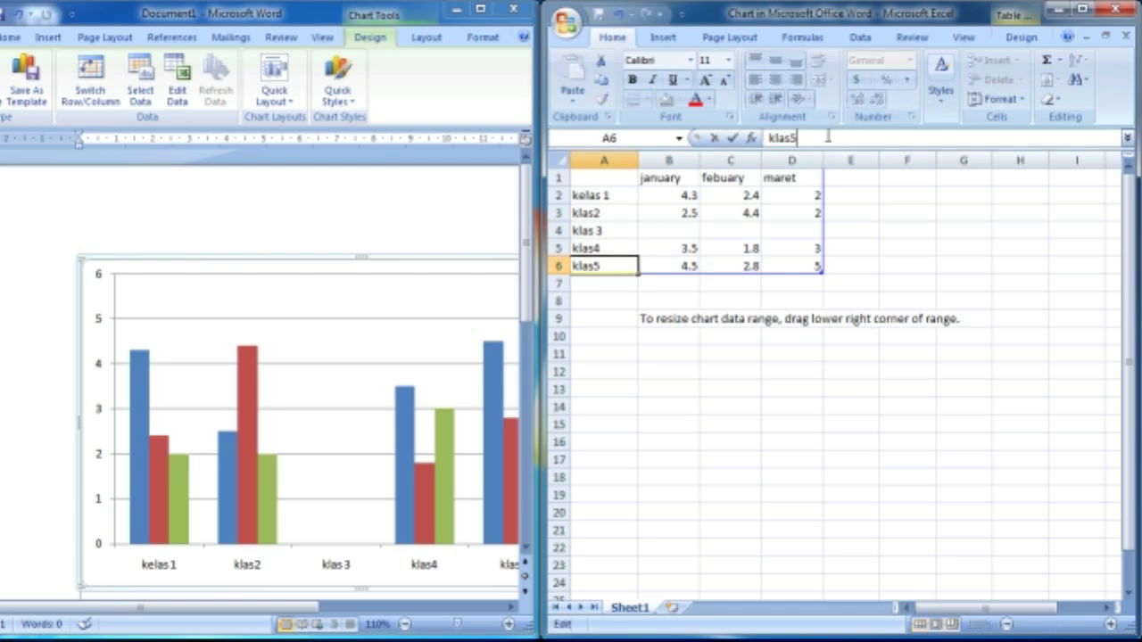
Step: Insert a blank row above the klas5 row in the chart data and label it kals 5 in cell A6
left_click(556, 266)
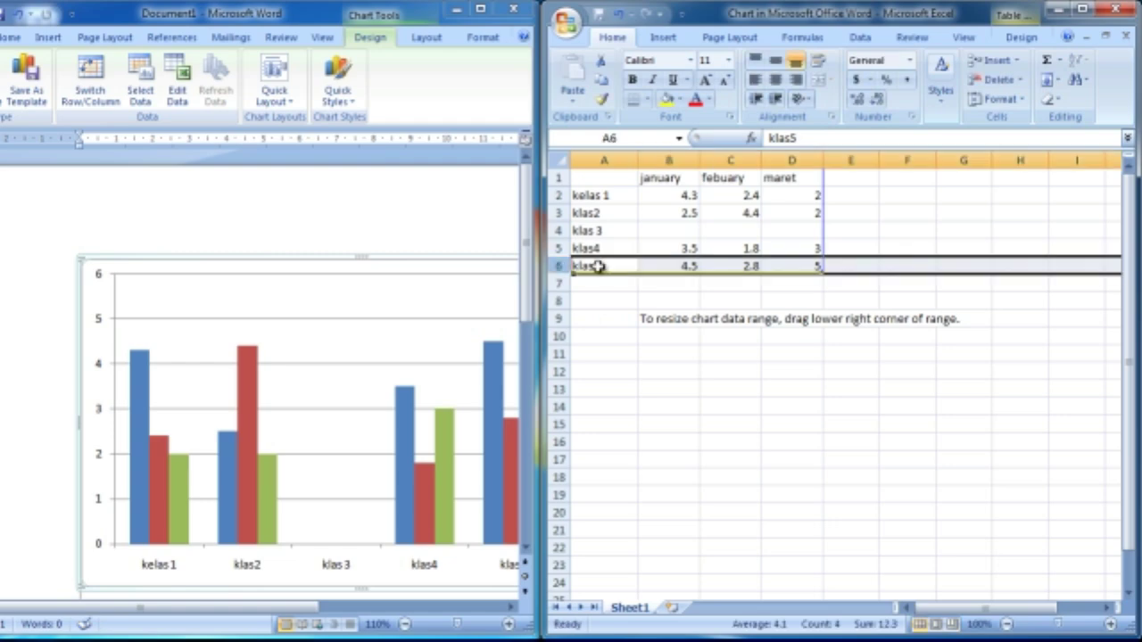
right_click(596, 266)
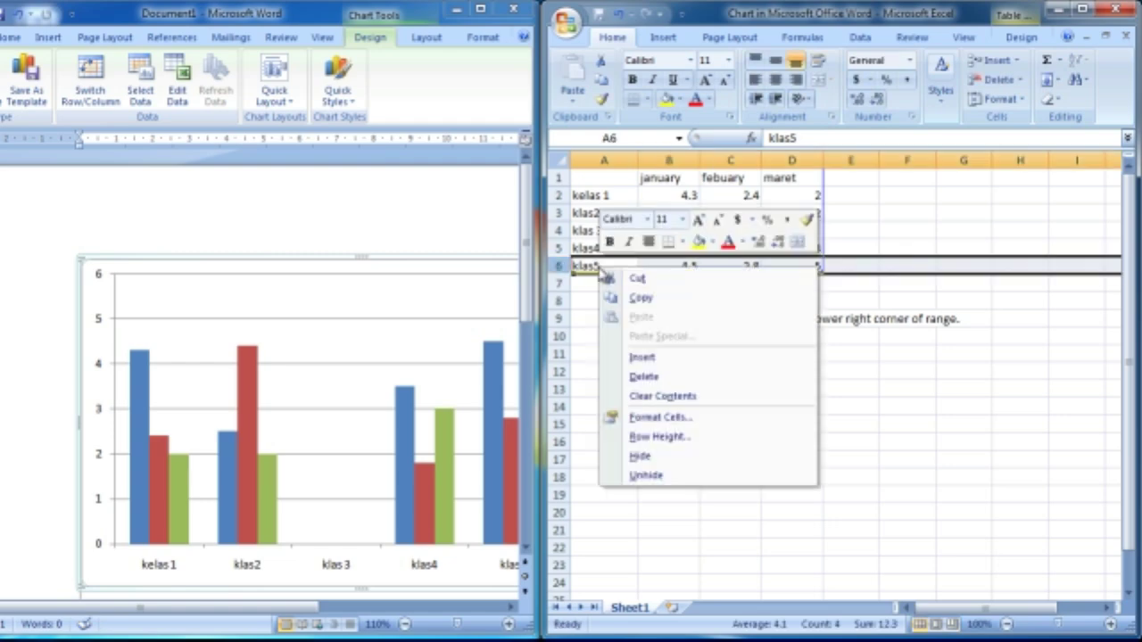
left_click(624, 359)
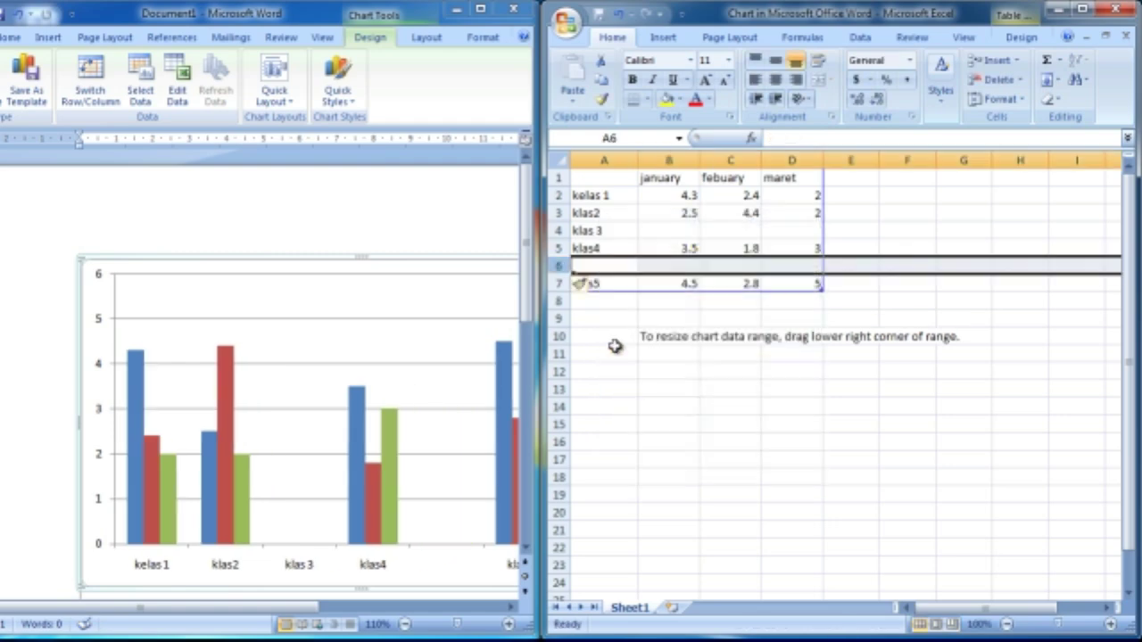
left_click(599, 282)
left_click(596, 265)
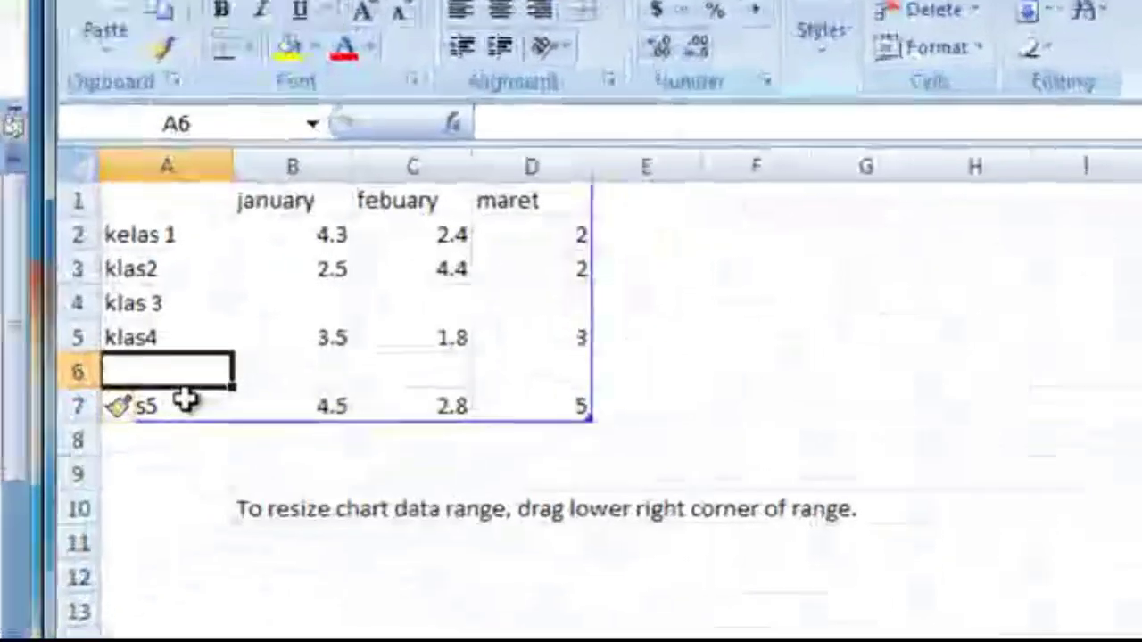
type("kals 5")
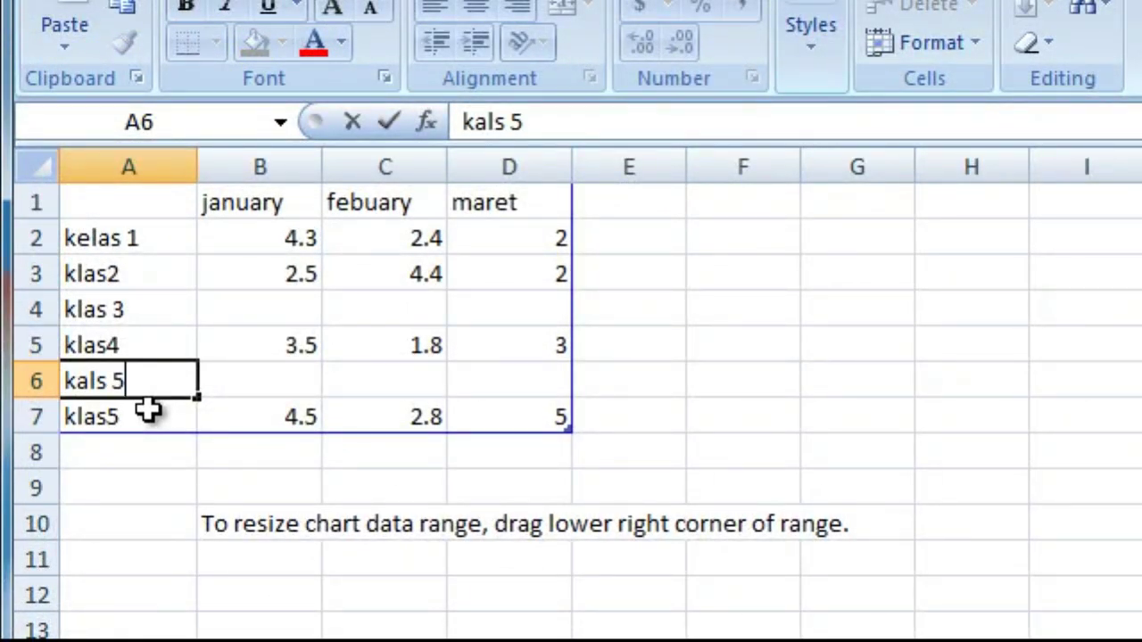
Step: Renumber the last category label in cell A7 as klas6
left_click(147, 411)
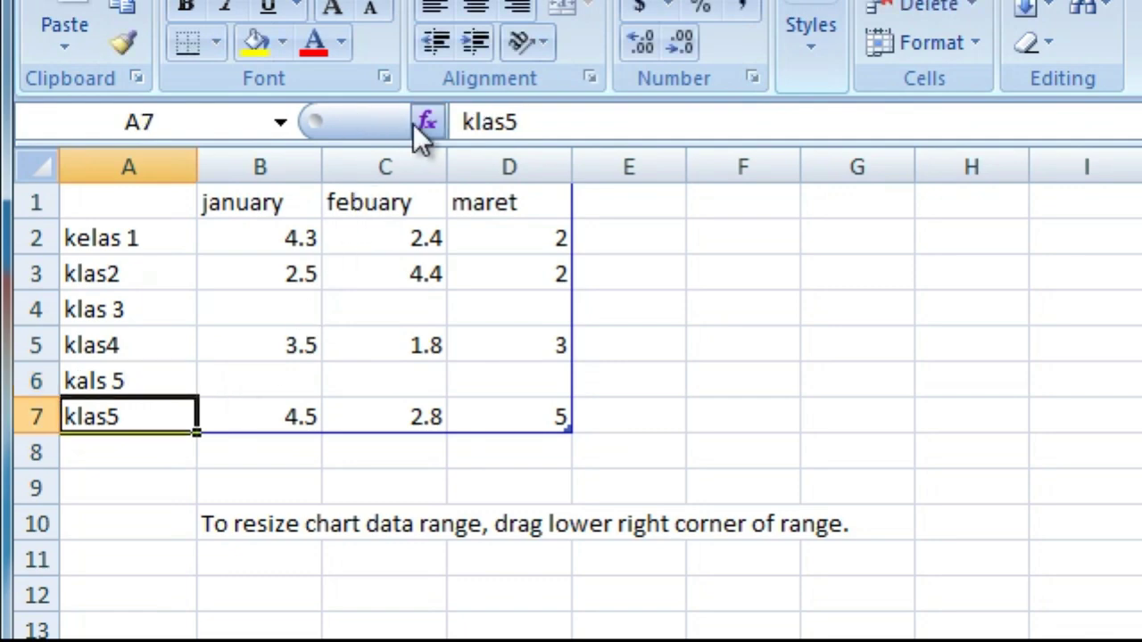
left_click(551, 120)
key("BackSpace")
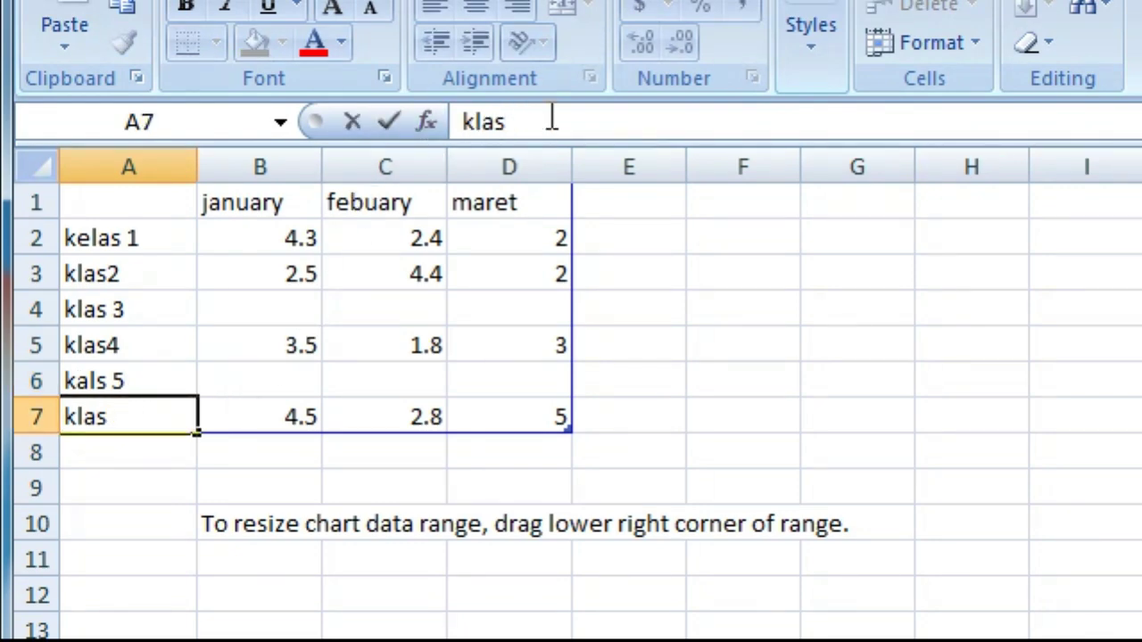
type("6")
left_click(352, 303)
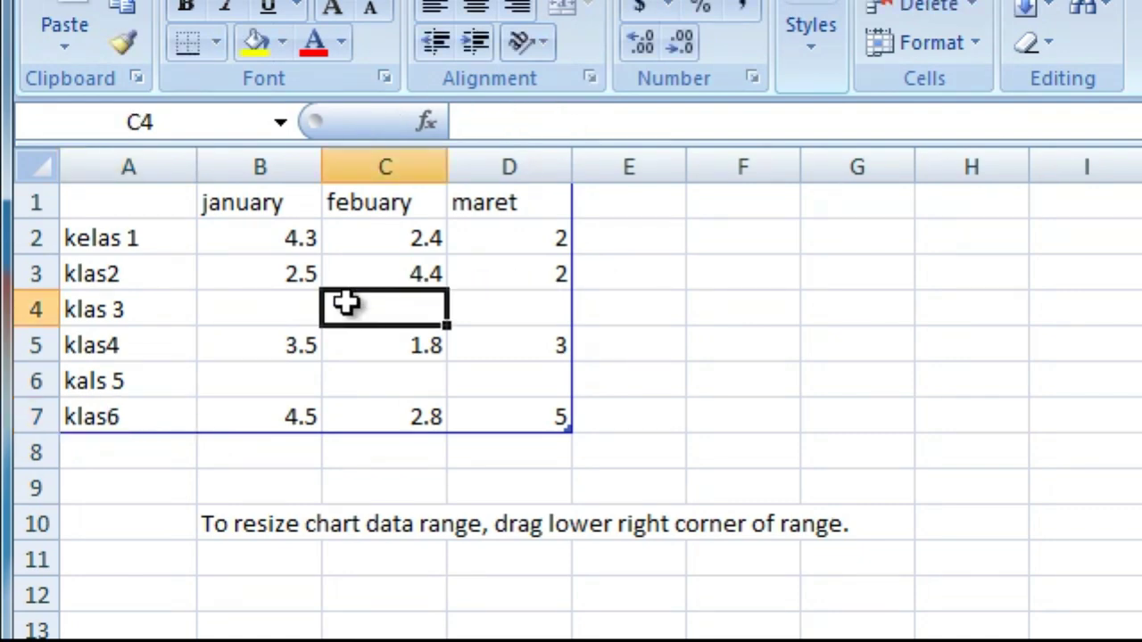
Step: Set the january values of the first two classes to 90% in B2 and 70% in B3
left_click_drag(255, 241, 255, 413)
left_click(260, 265)
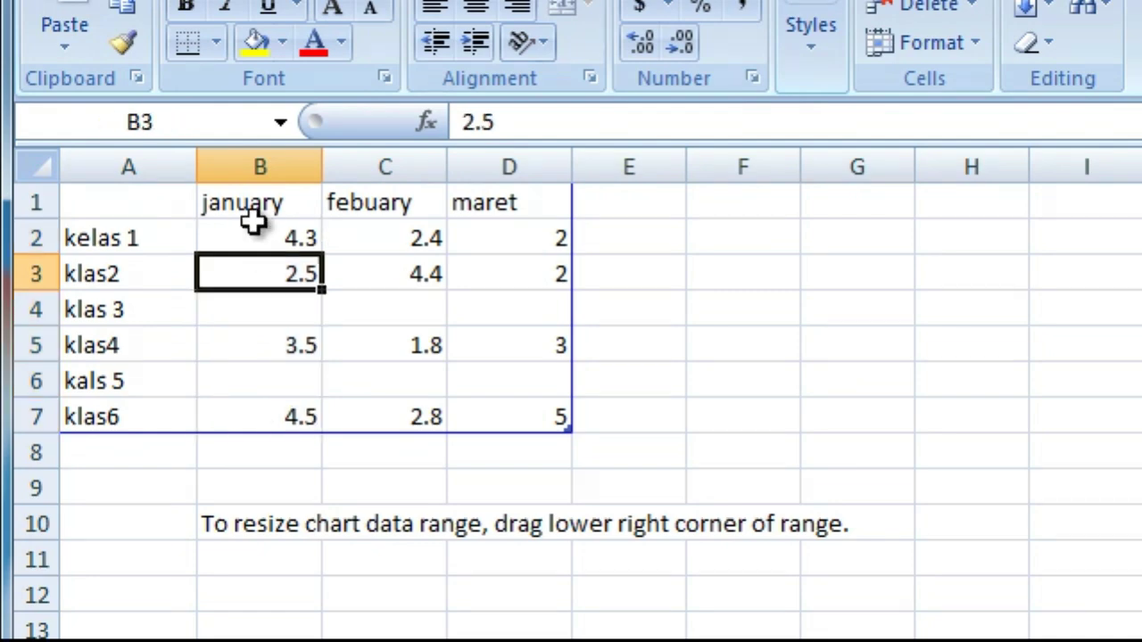
left_click(253, 235)
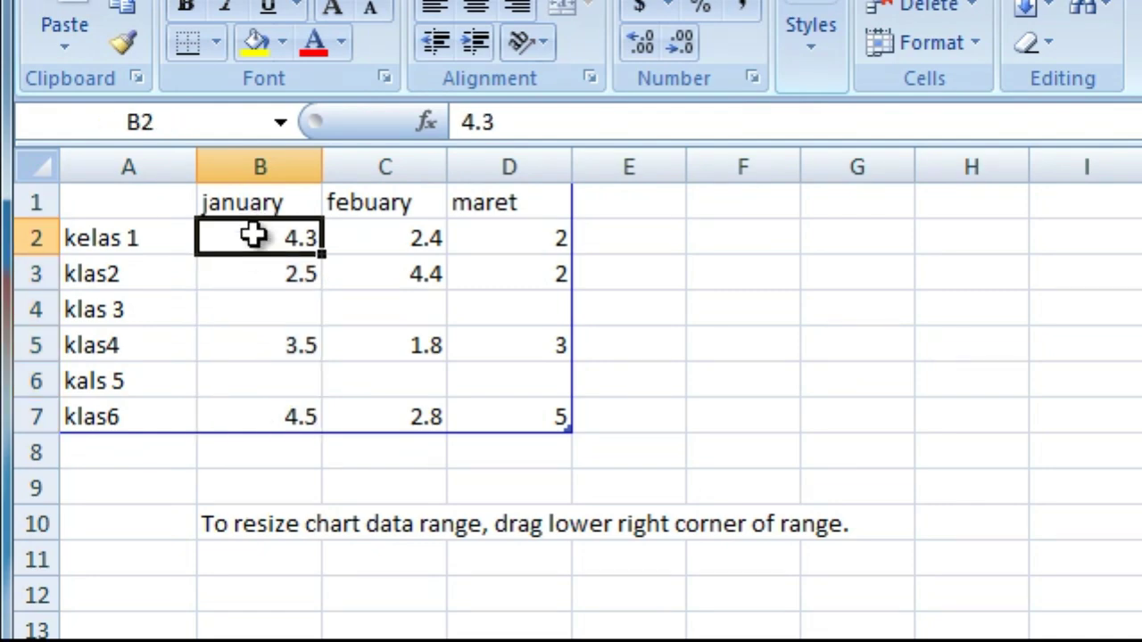
type("90")
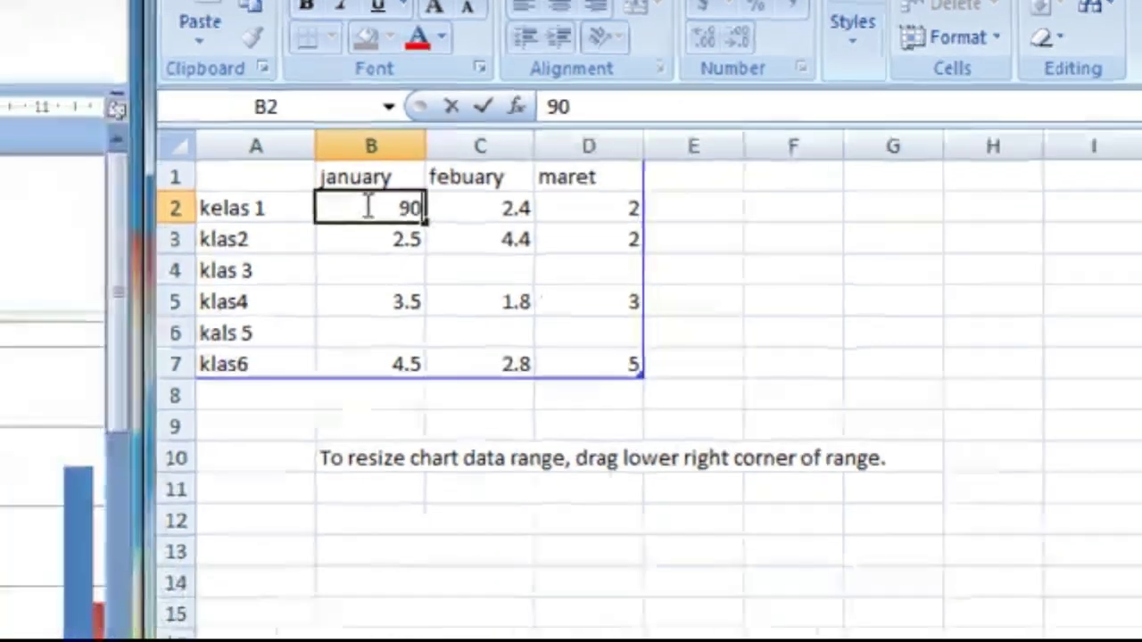
type("%")
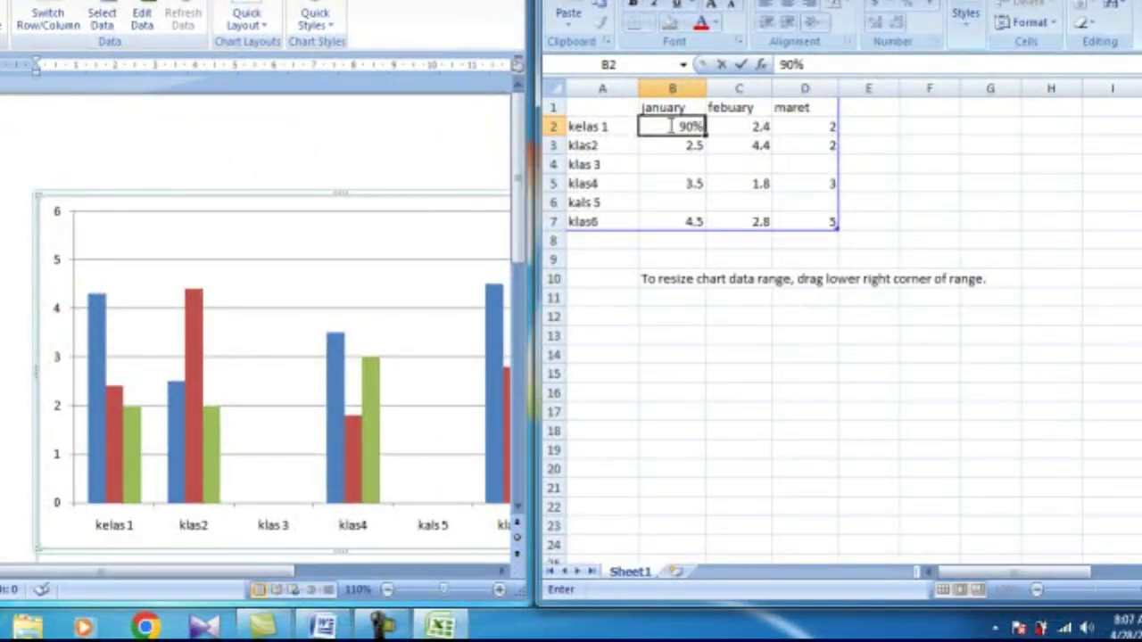
key("Return")
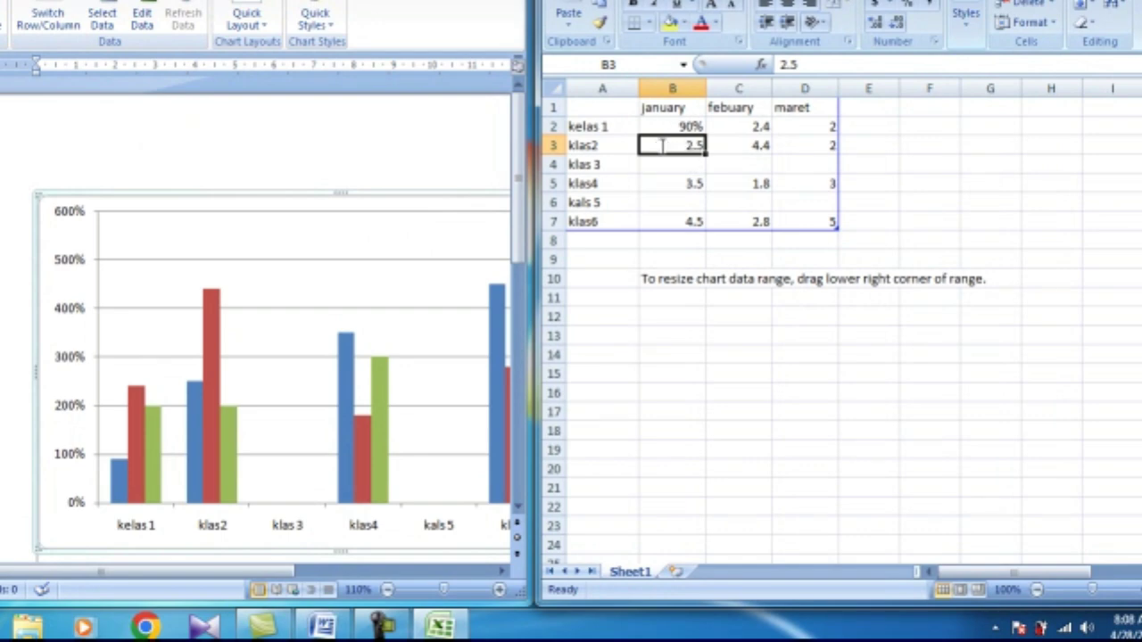
type("24")
key("BackSpace")
key("BackSpace")
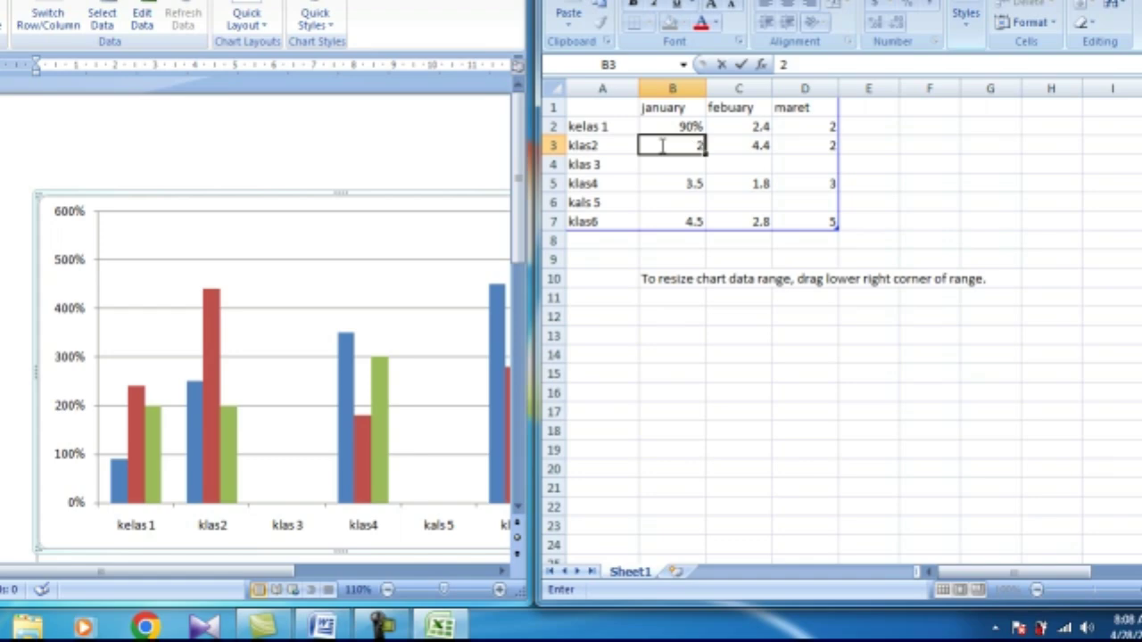
type("70%")
key("Return")
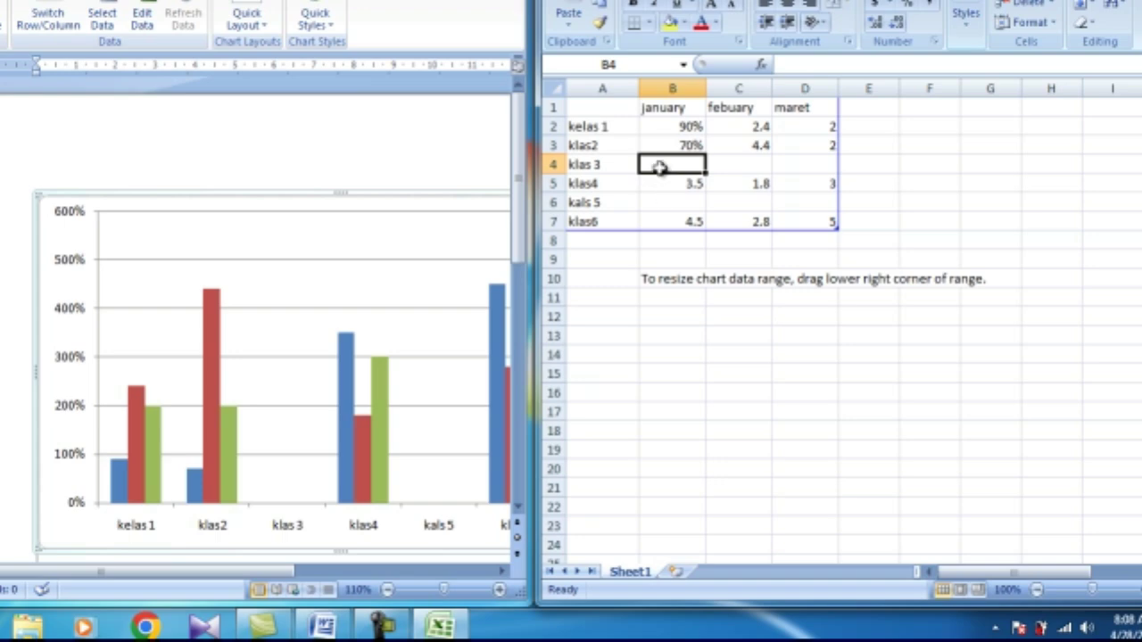
Step: Fill in the remaining january values in B4 to B7 with 70%, 50%, 50% and 60%
type("70")
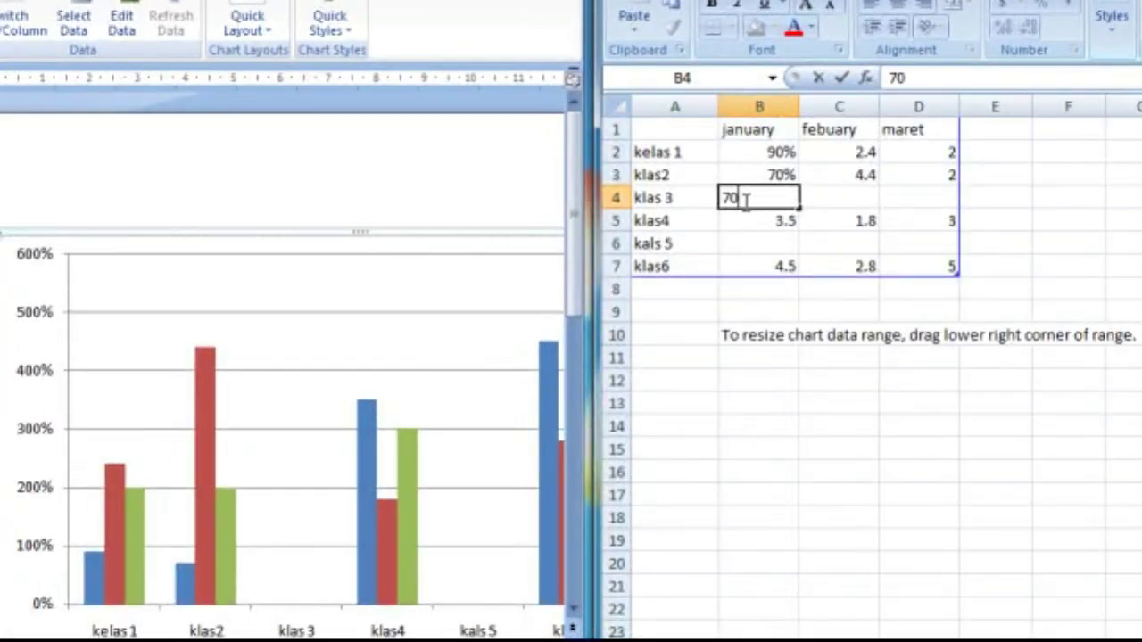
type("%")
key("Return")
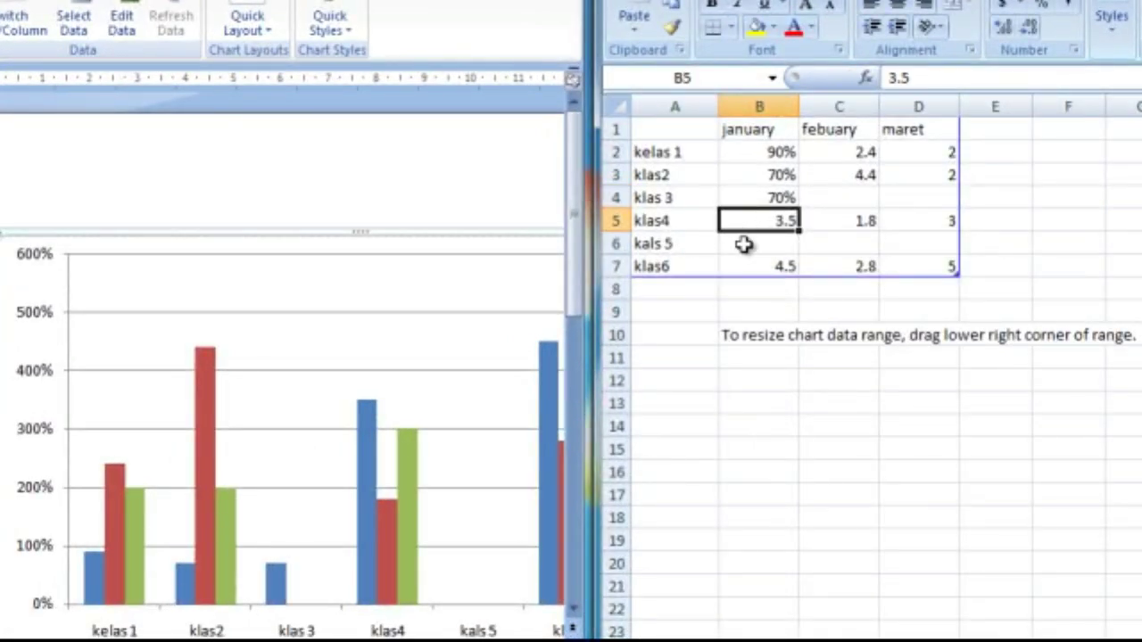
type("50")
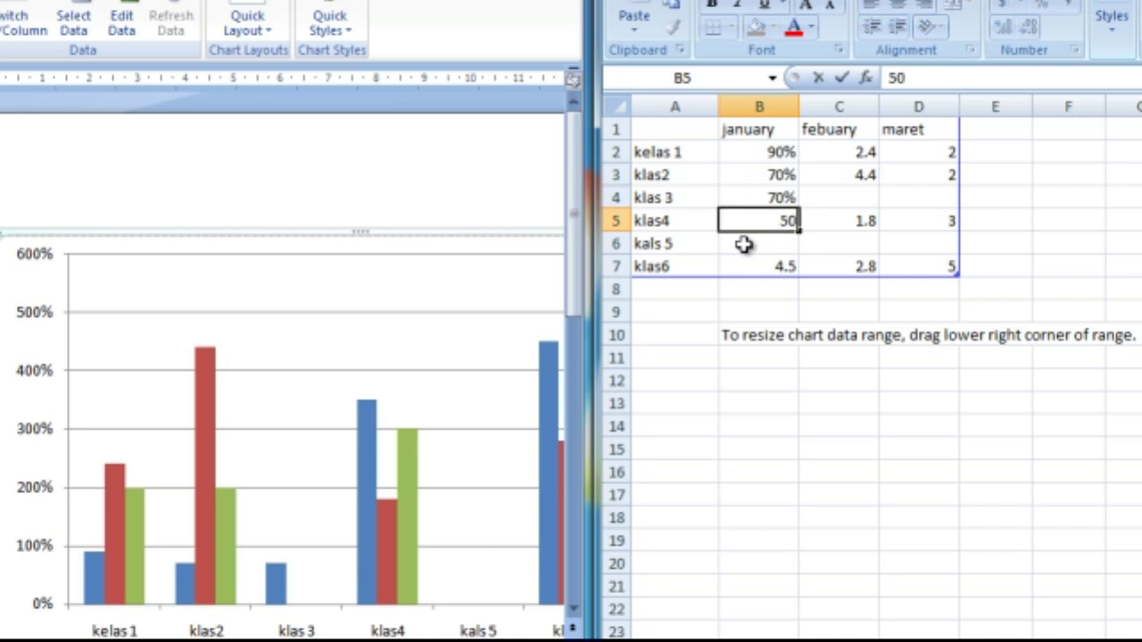
type("%")
key("Return")
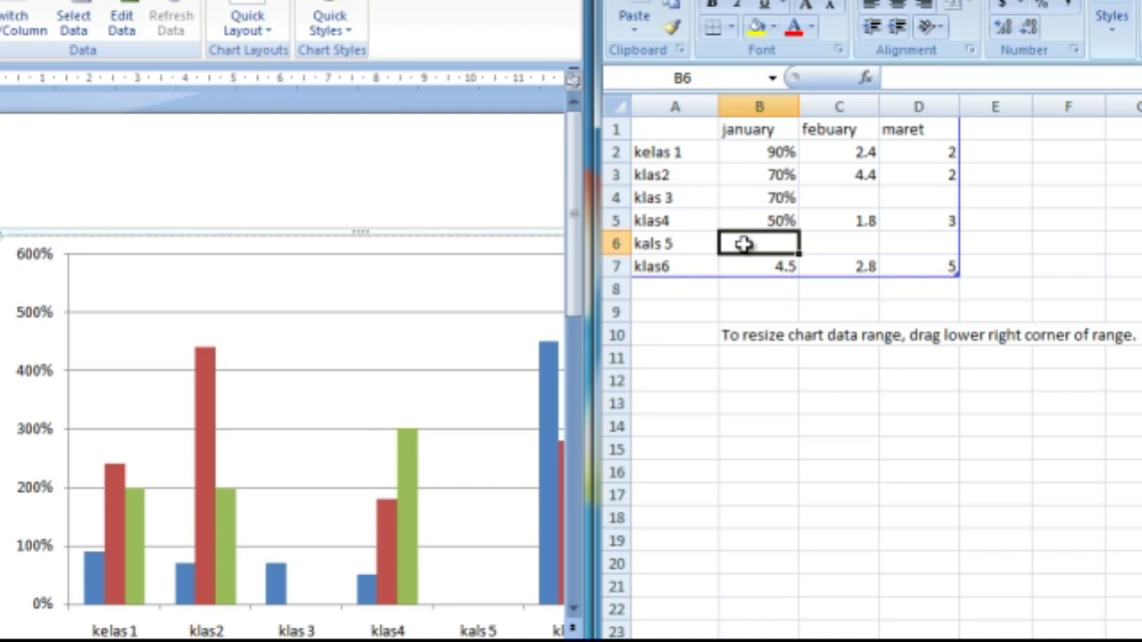
type("50%")
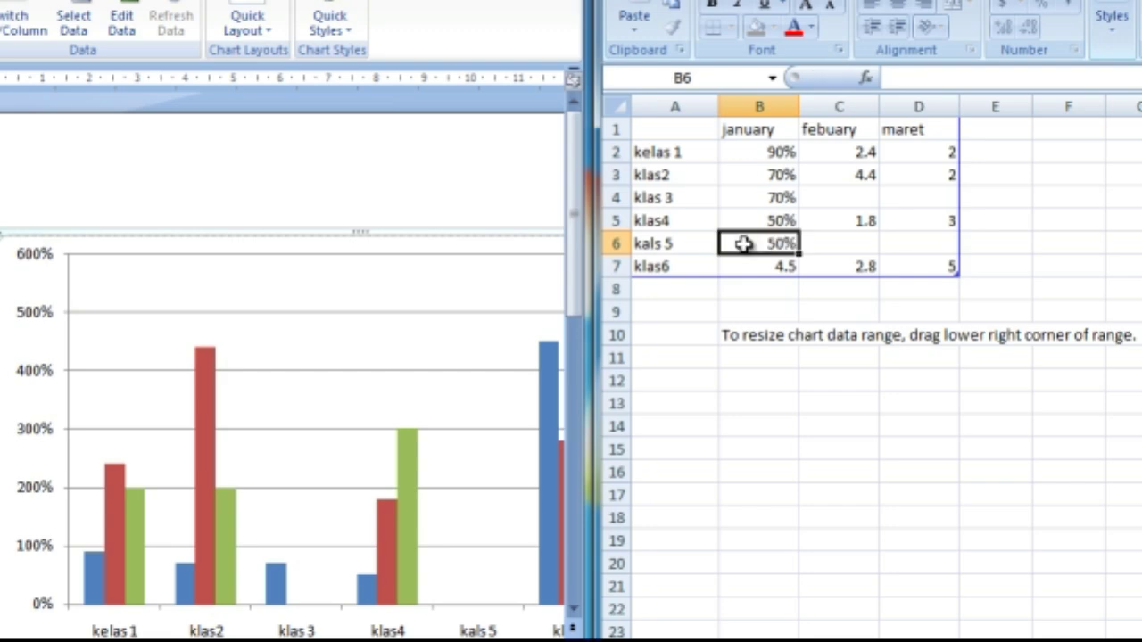
key("Return")
type("60%")
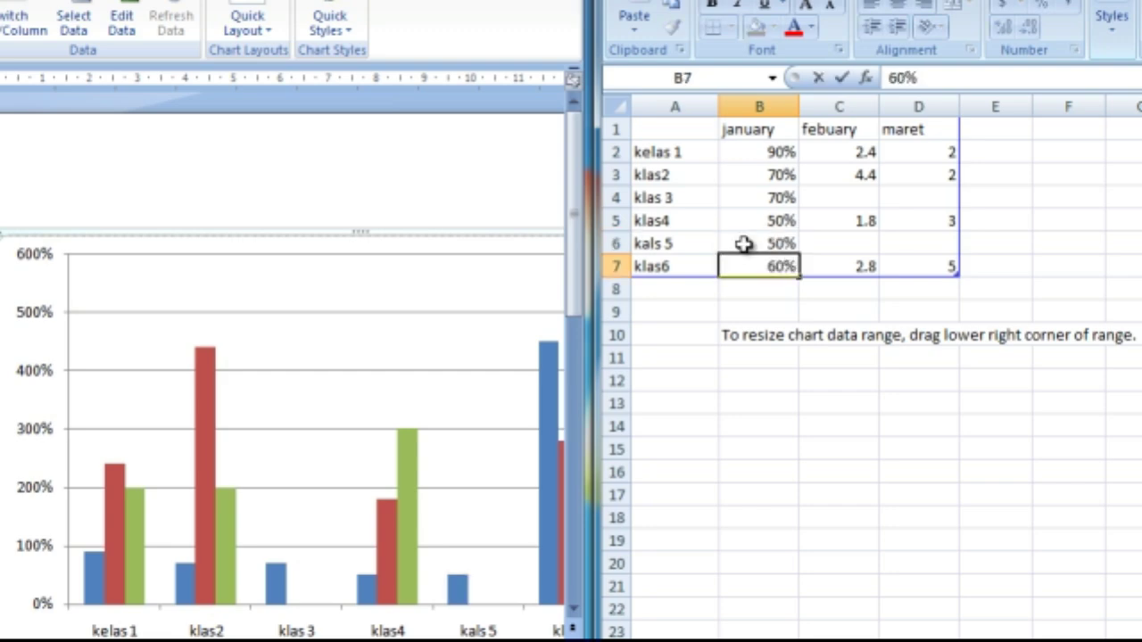
key("Return")
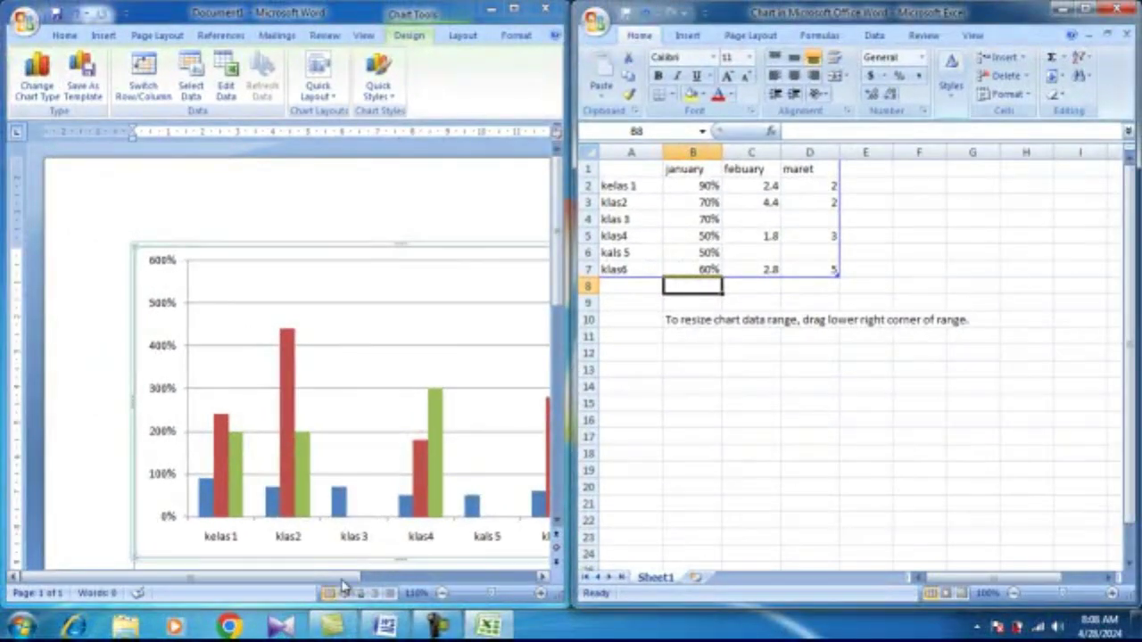
Step: Set the febuary values of kelas 1 and klas2 to 70% in C2 and 50% in C3
left_click_drag(344, 579, 398, 582)
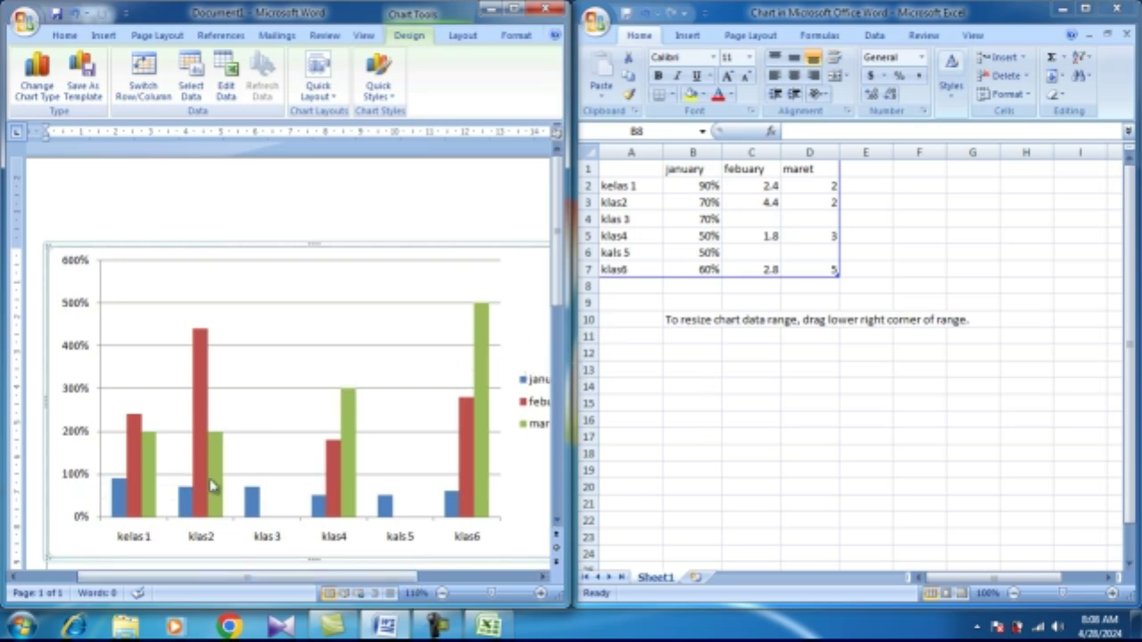
left_click(759, 181)
left_click(764, 184)
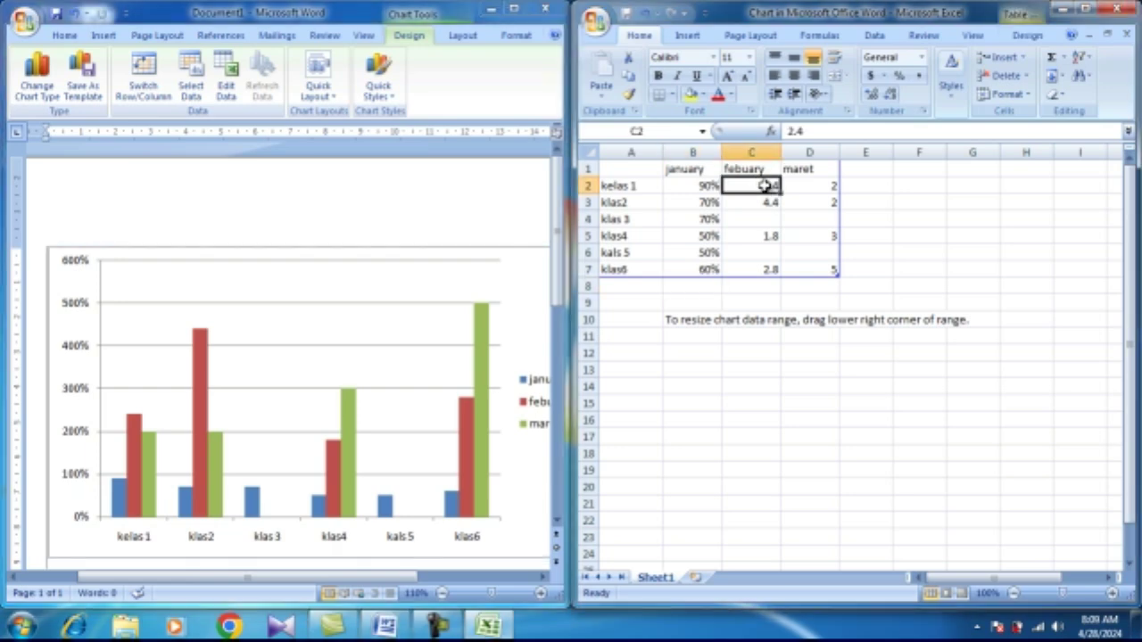
type("70")
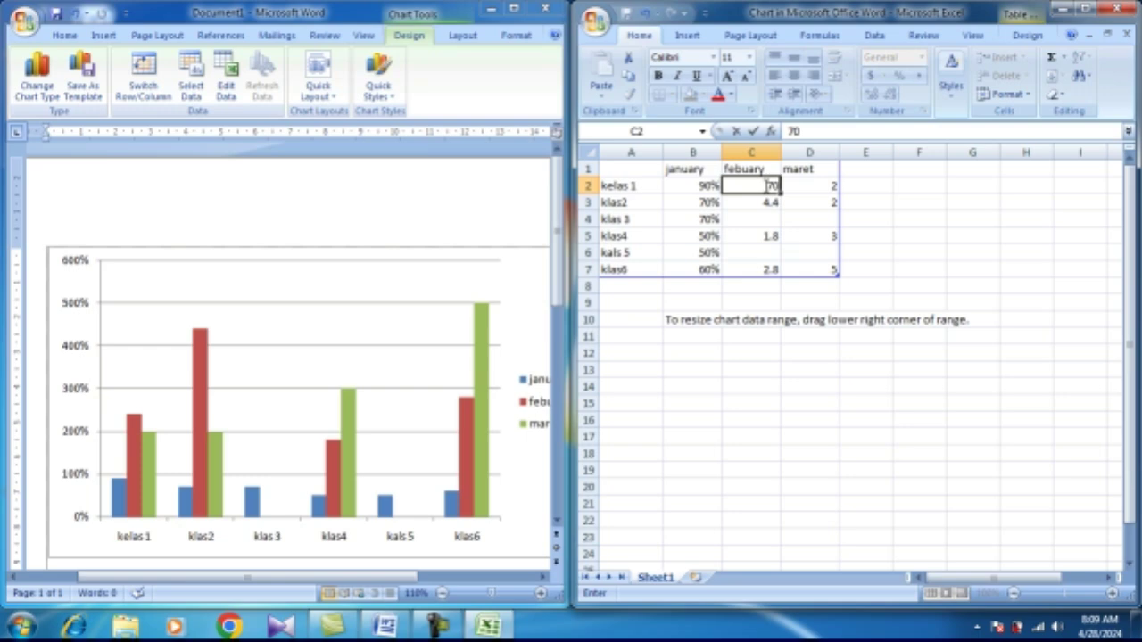
key("Return")
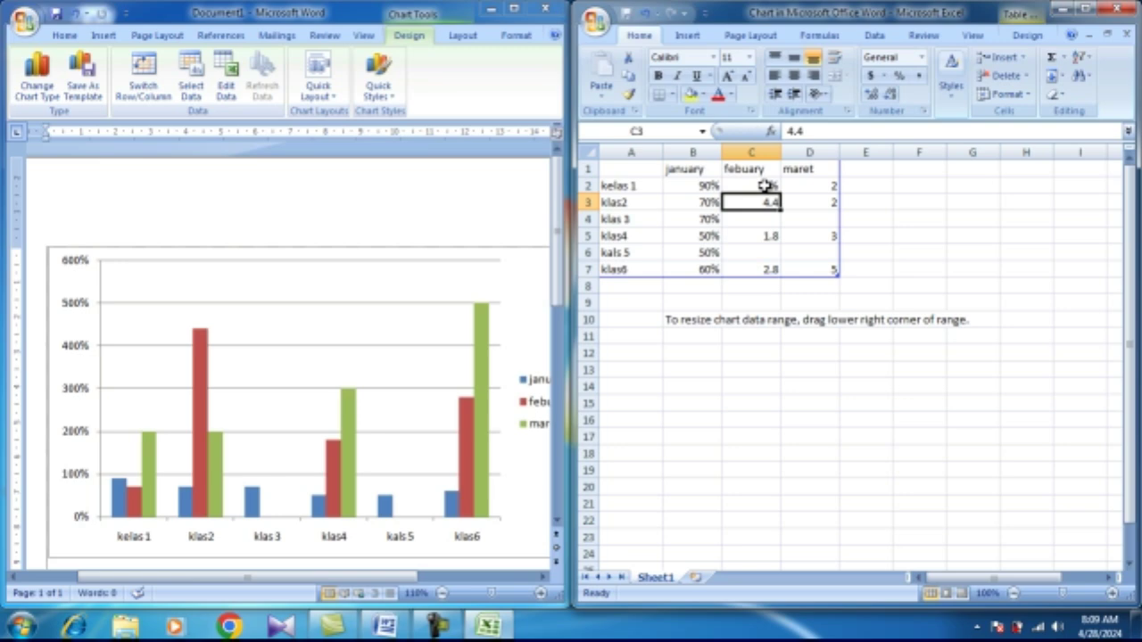
type("50")
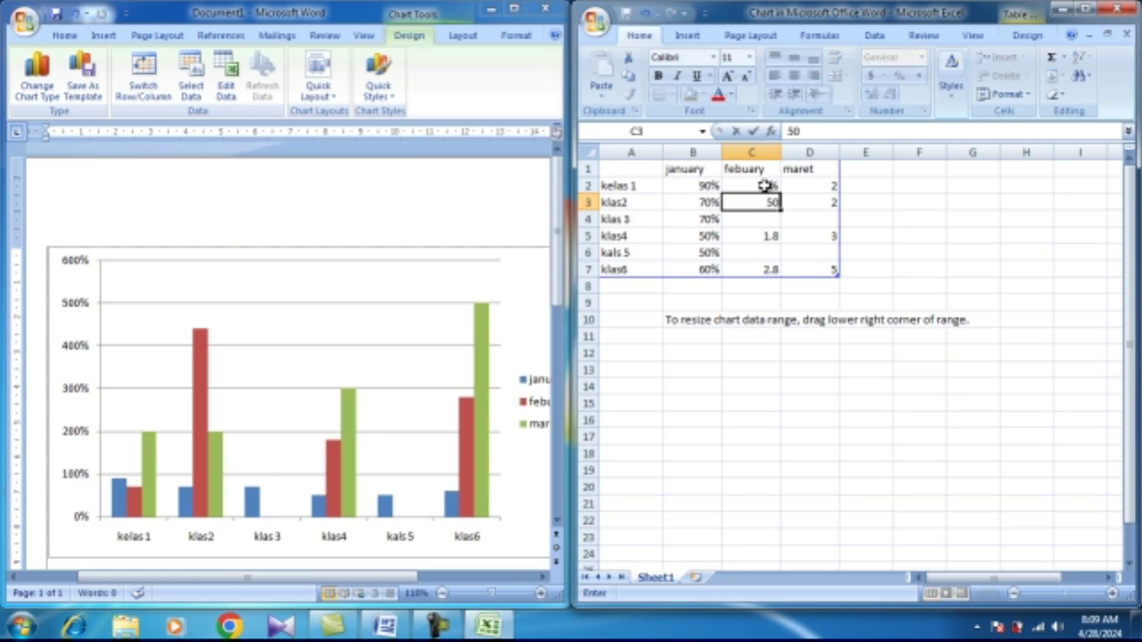
type("%")
key("Return")
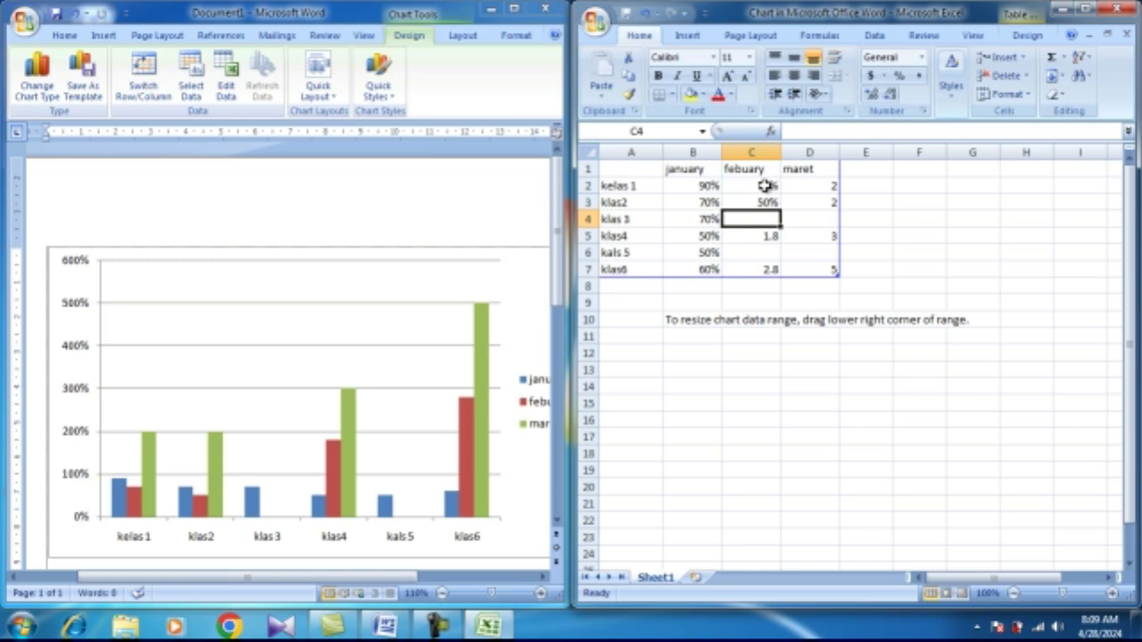
Step: Continue the febuary column by entering 60%, 40% and 90% in cells C4 to C6
type("60%")
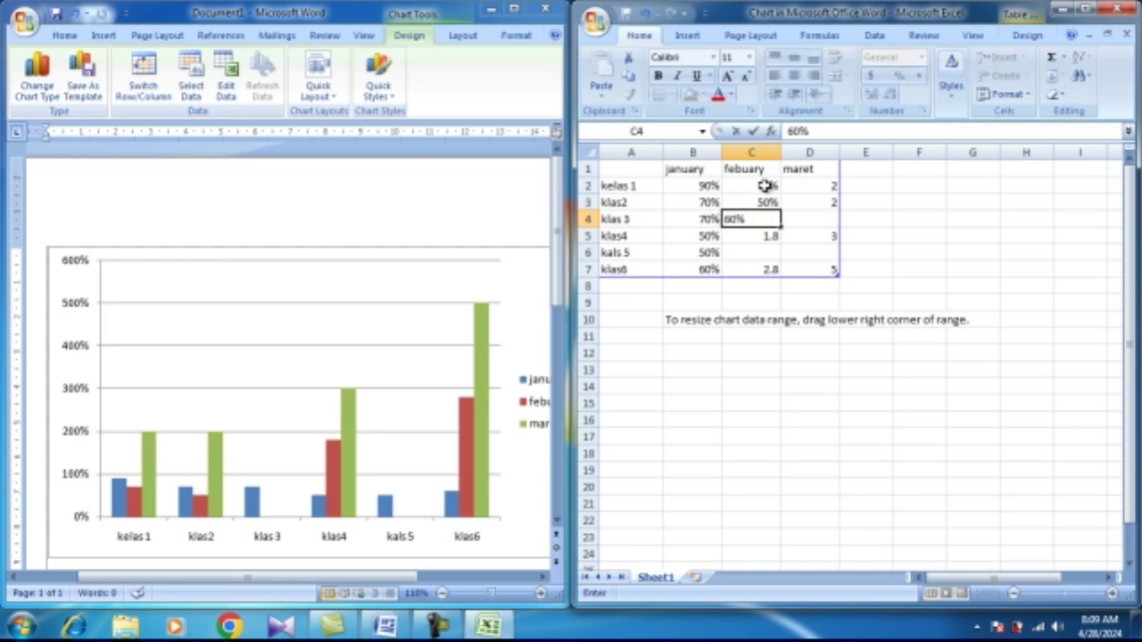
key("Return")
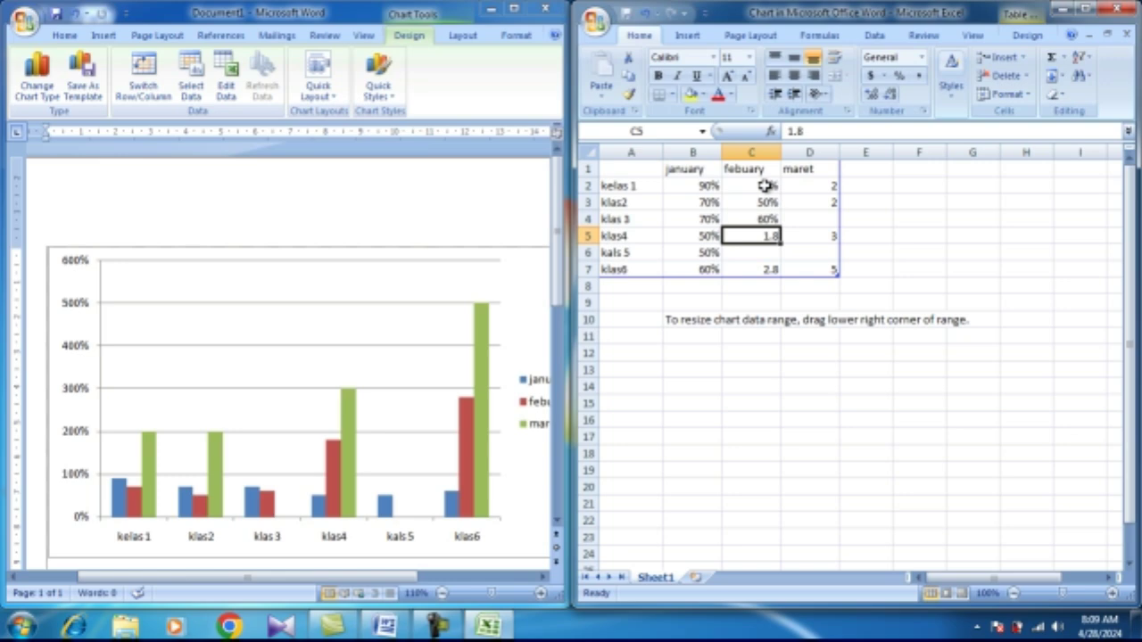
type("40%")
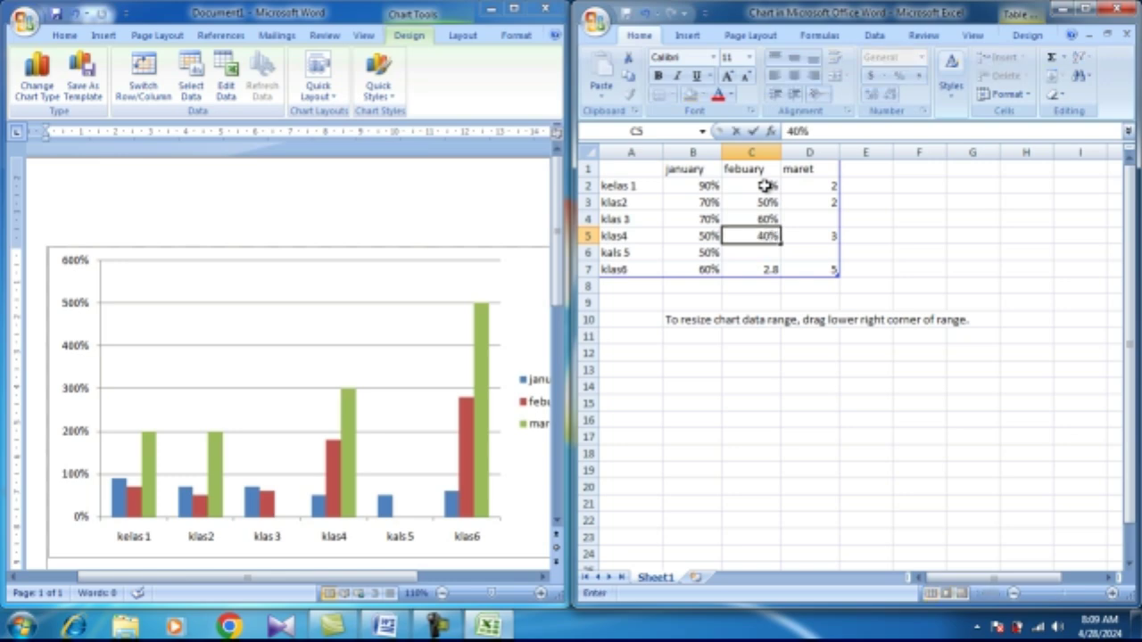
key("Return")
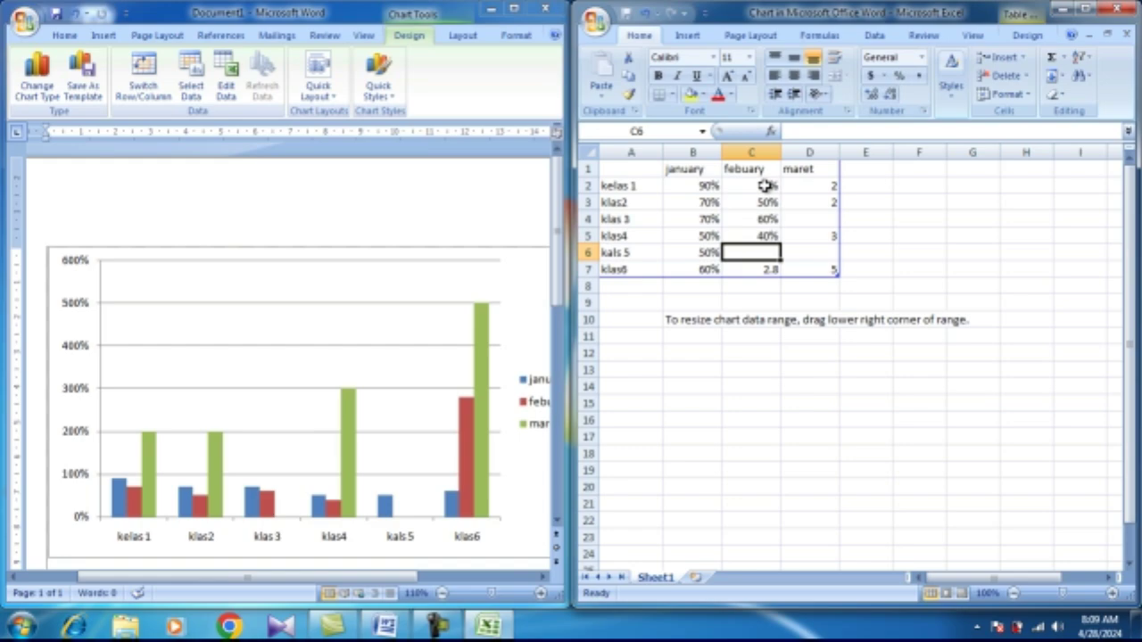
type("90")
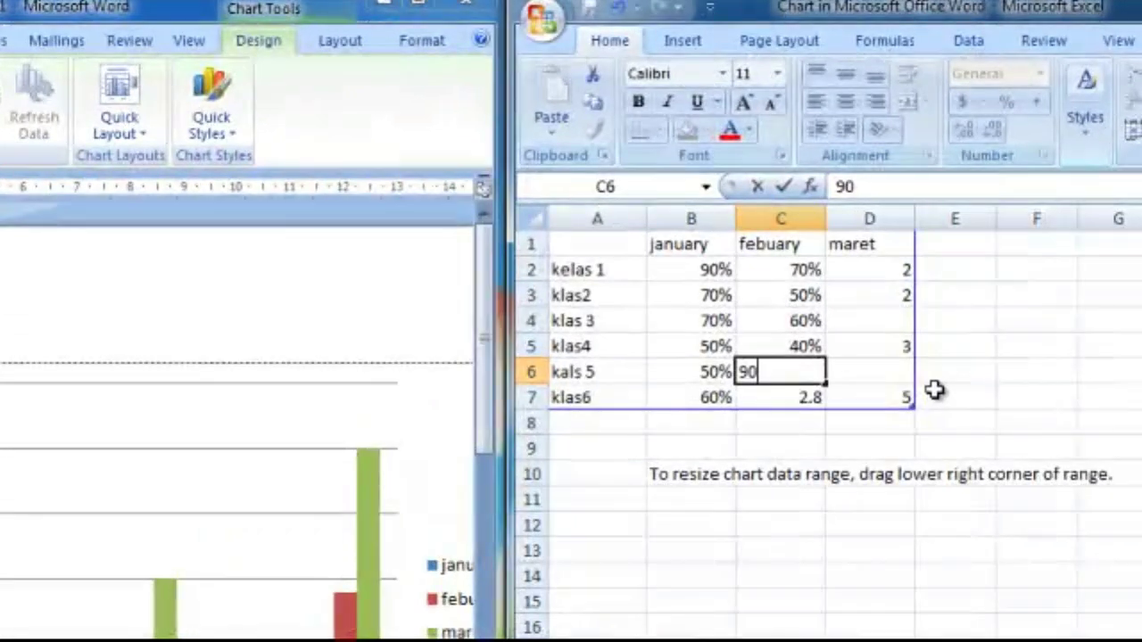
type("%")
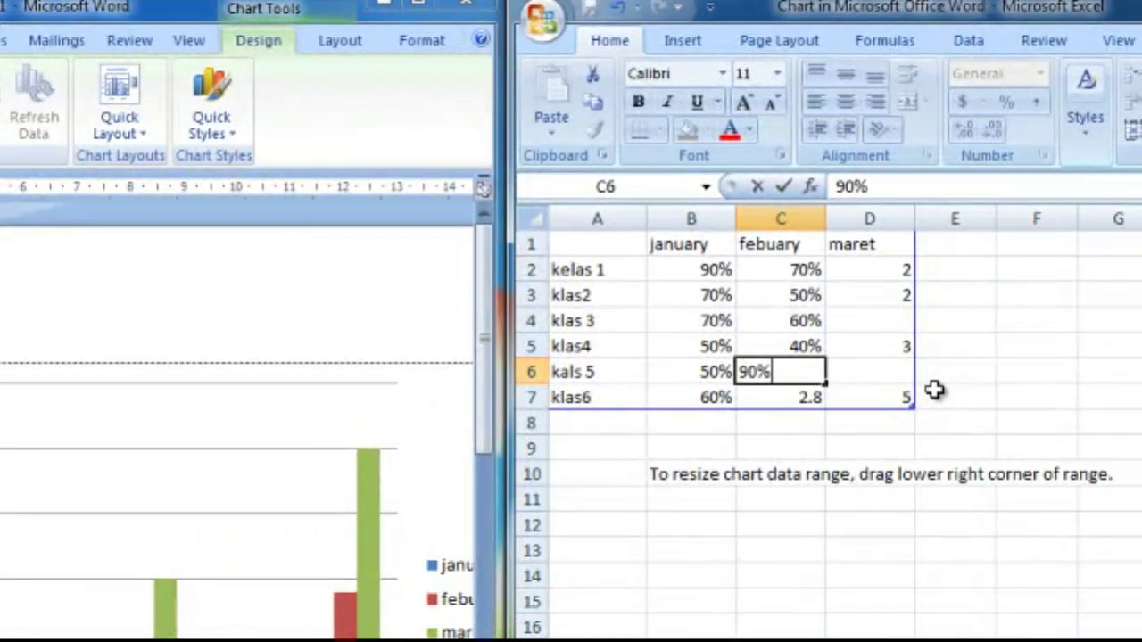
key("Return")
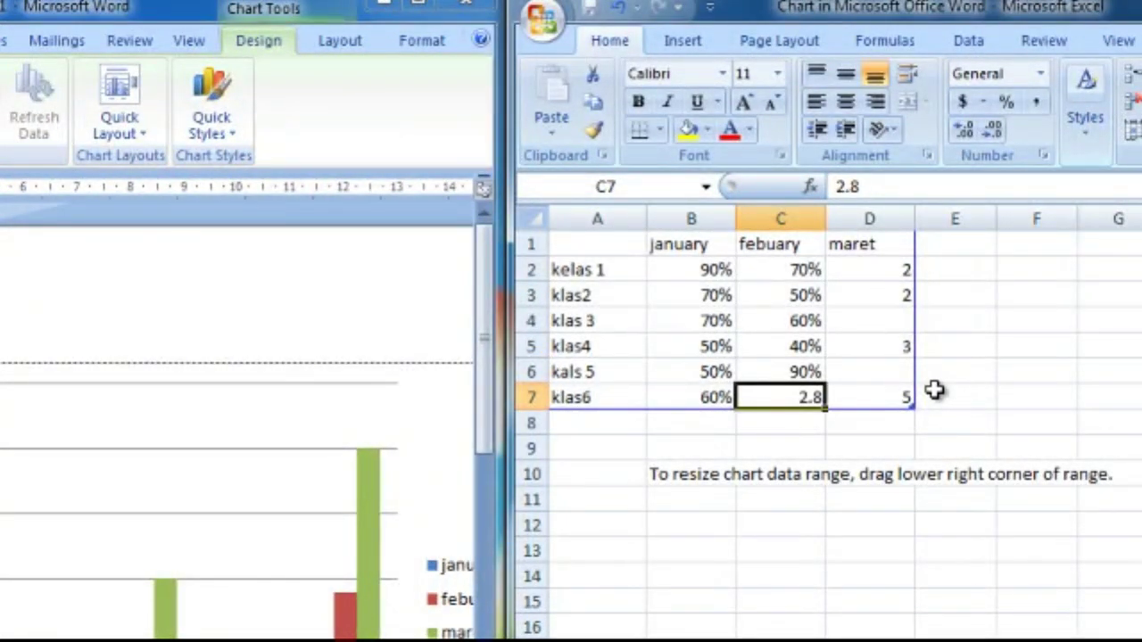
Step: Complete the febuary column by setting the klas6 value in C7 to 80%
type("80")
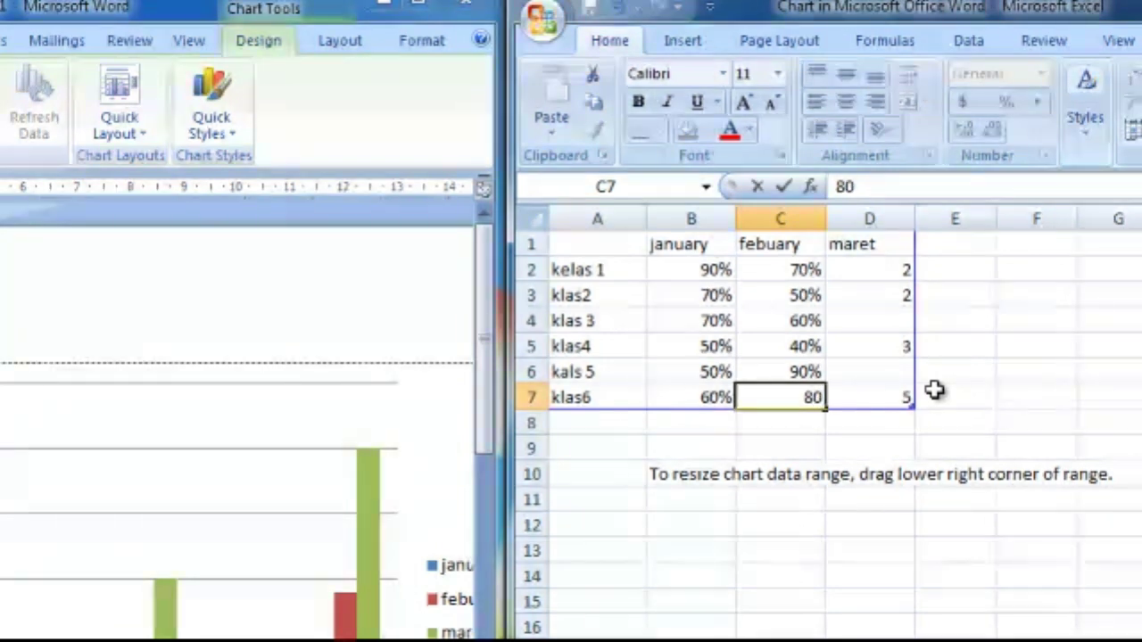
type("%")
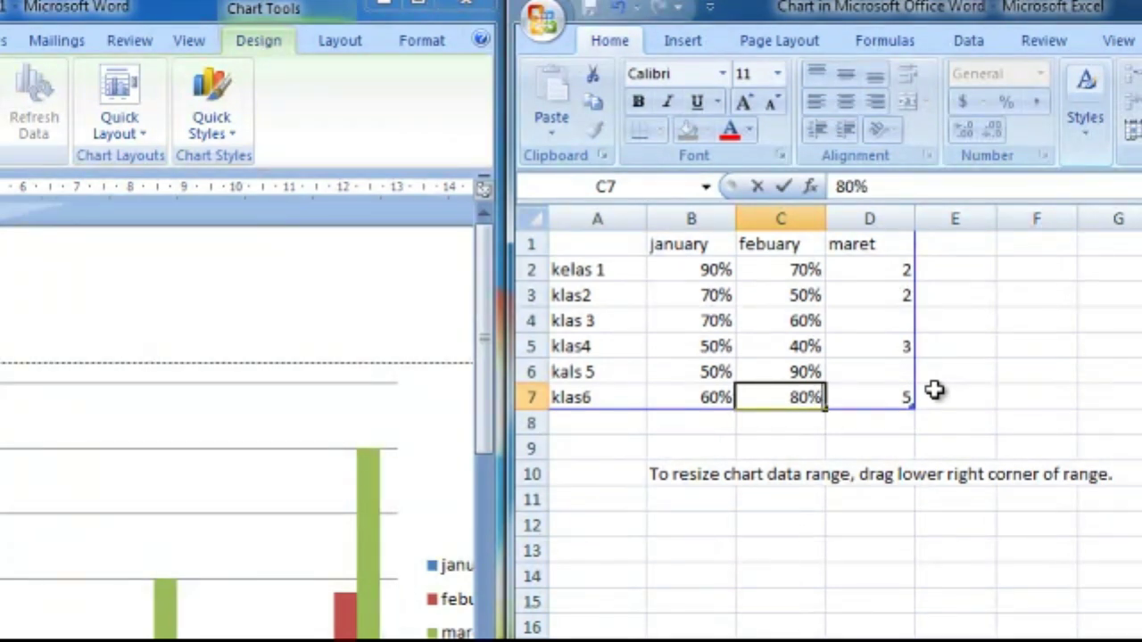
key("Return")
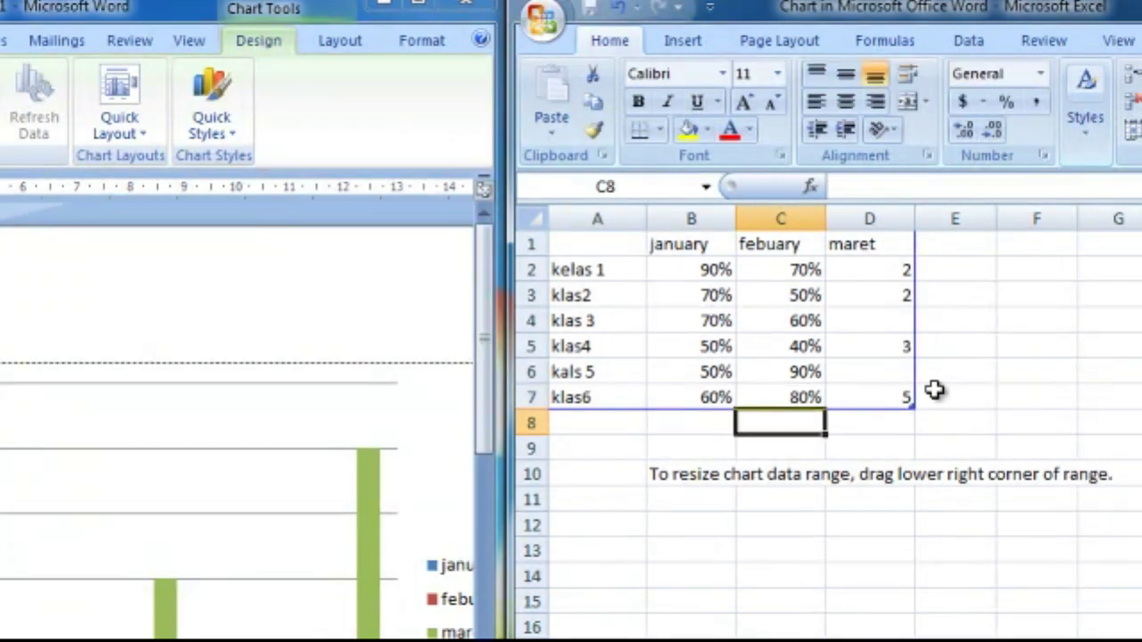
Step: Set the maret values of the first three classes in D2 to D4 to 50%, 30% and 90%
left_click(881, 270)
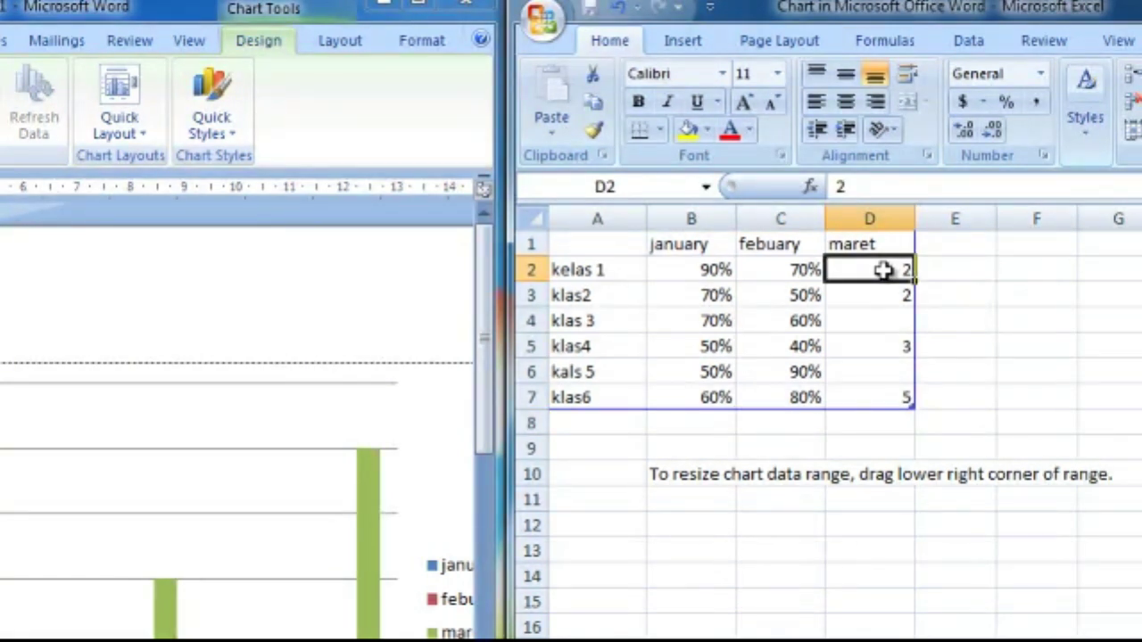
type("50%")
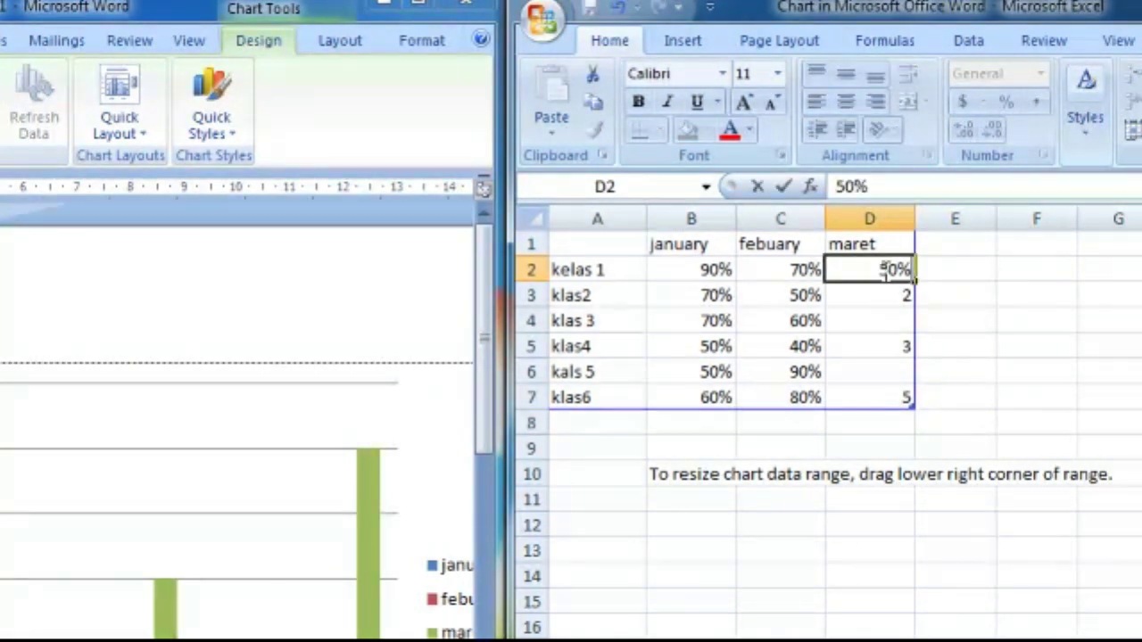
key("Return")
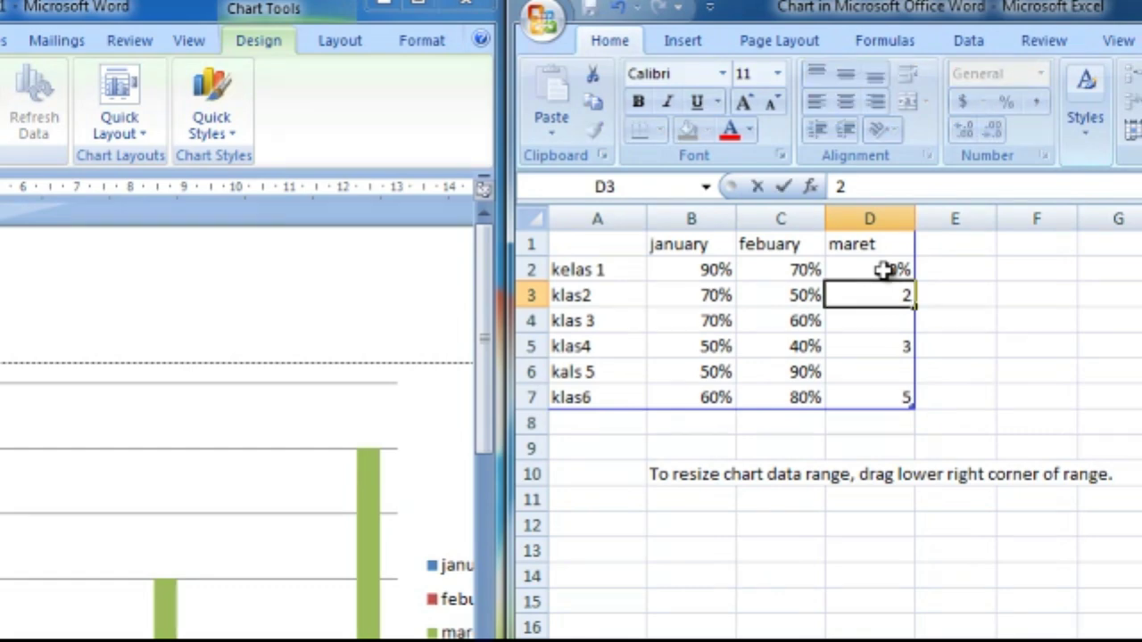
key("BackSpace")
type("30%")
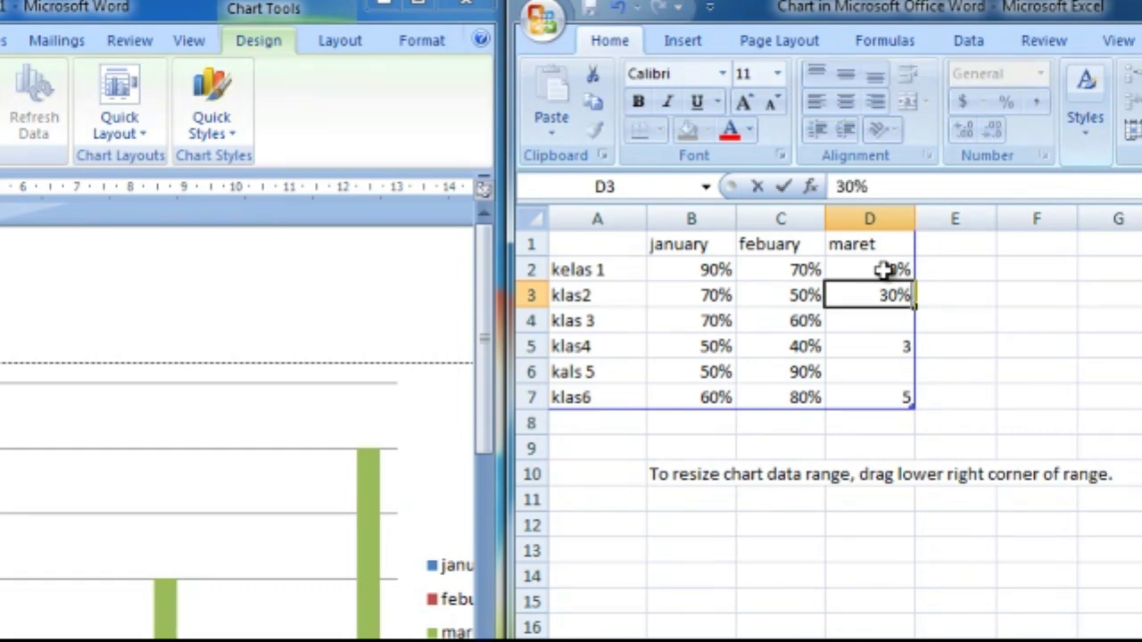
key("Return")
type("90%")
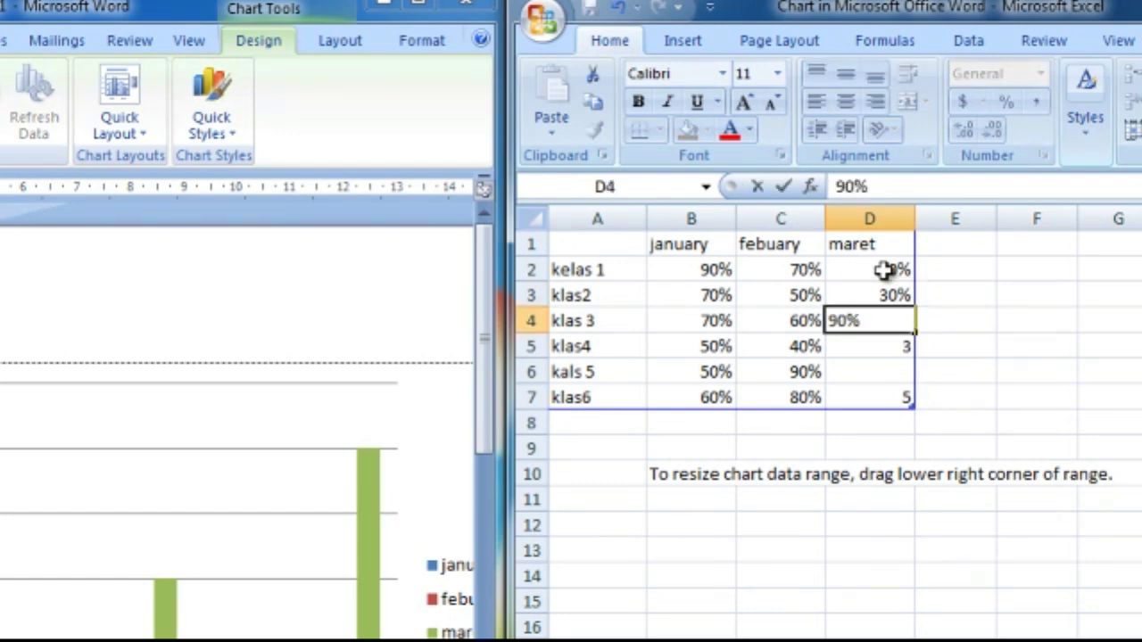
key("Return")
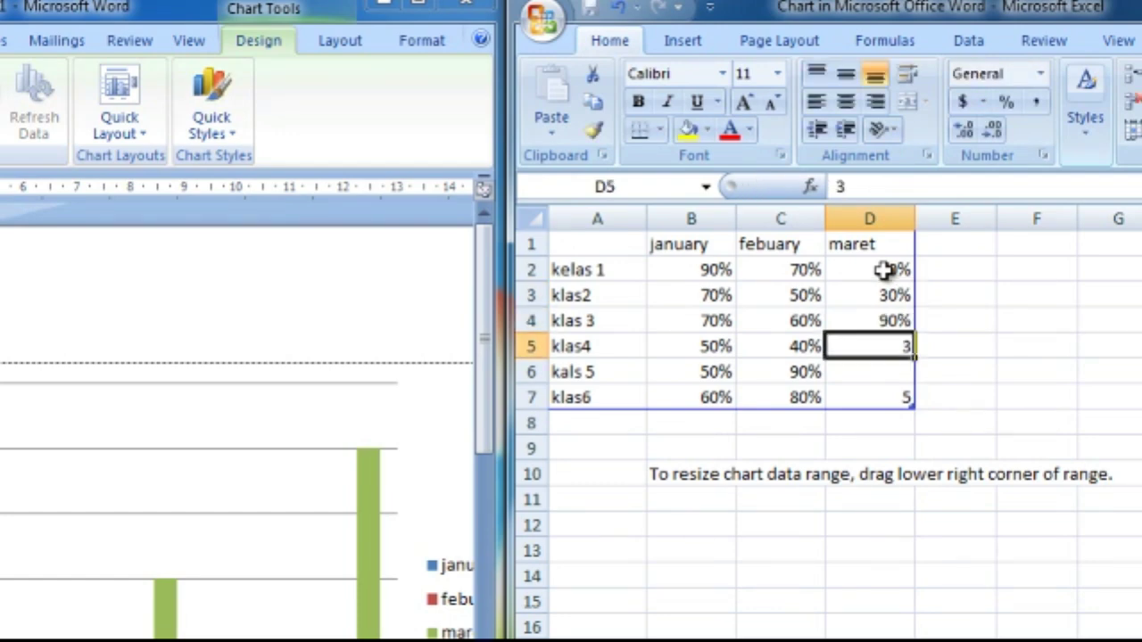
Step: Fill in the remaining maret values in D5 to D7 with 70%, 60% and 100%
type("70")
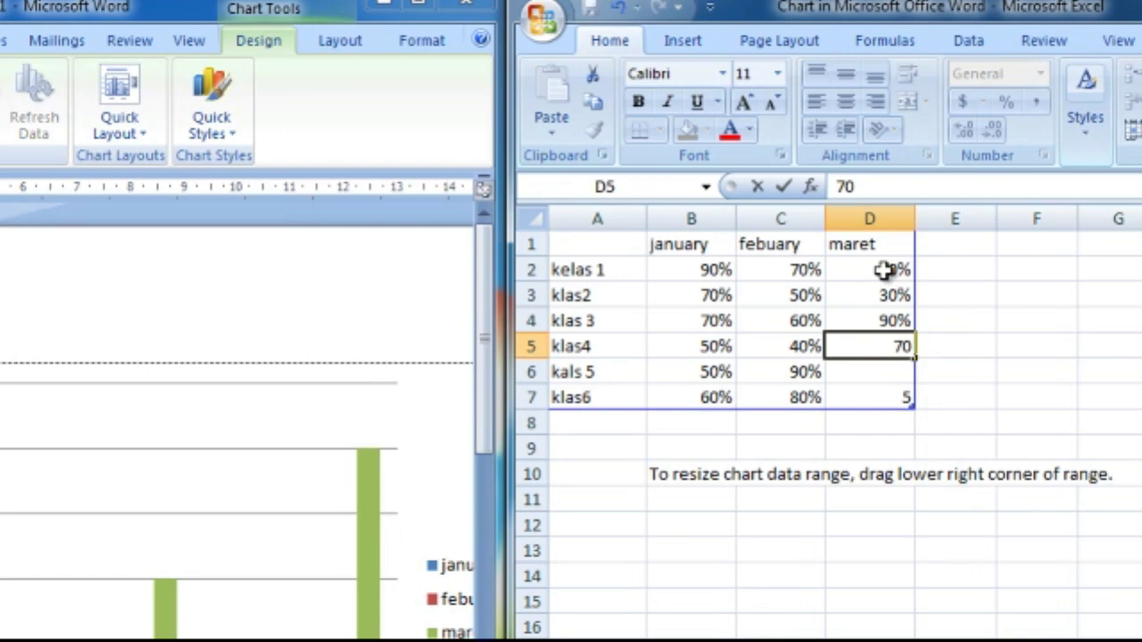
type("%")
key("Return")
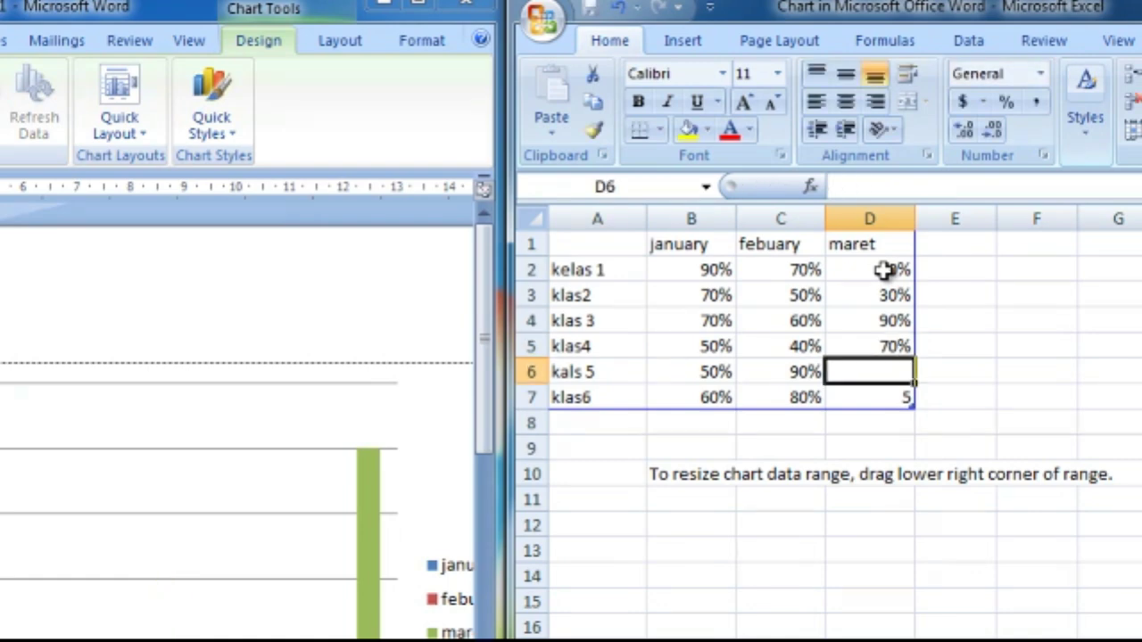
type("60")
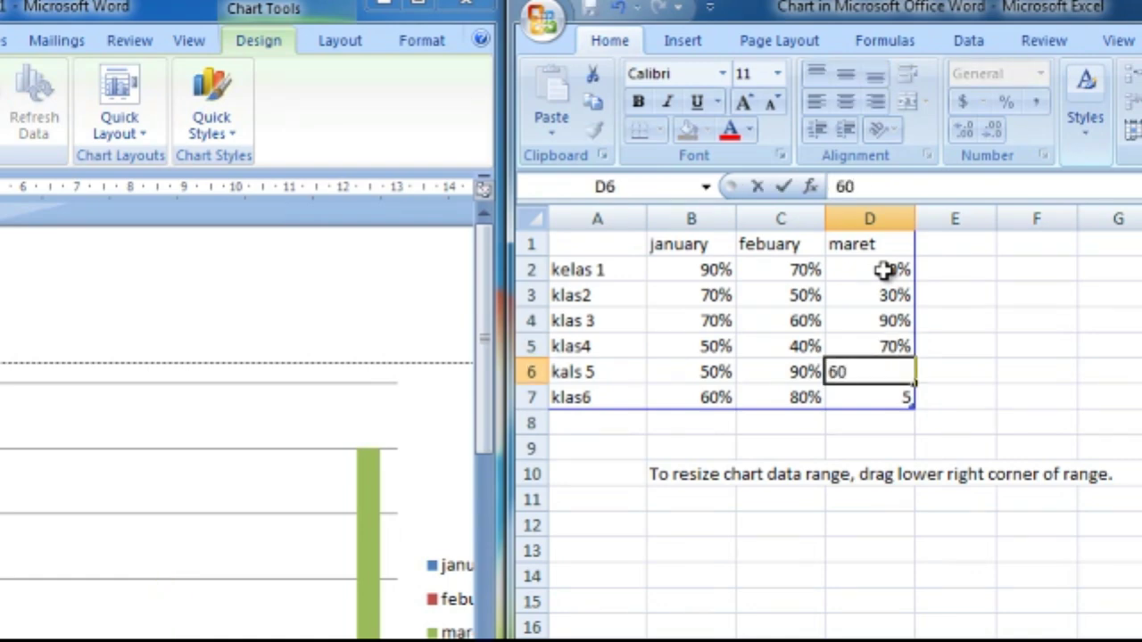
type("%")
key("Return")
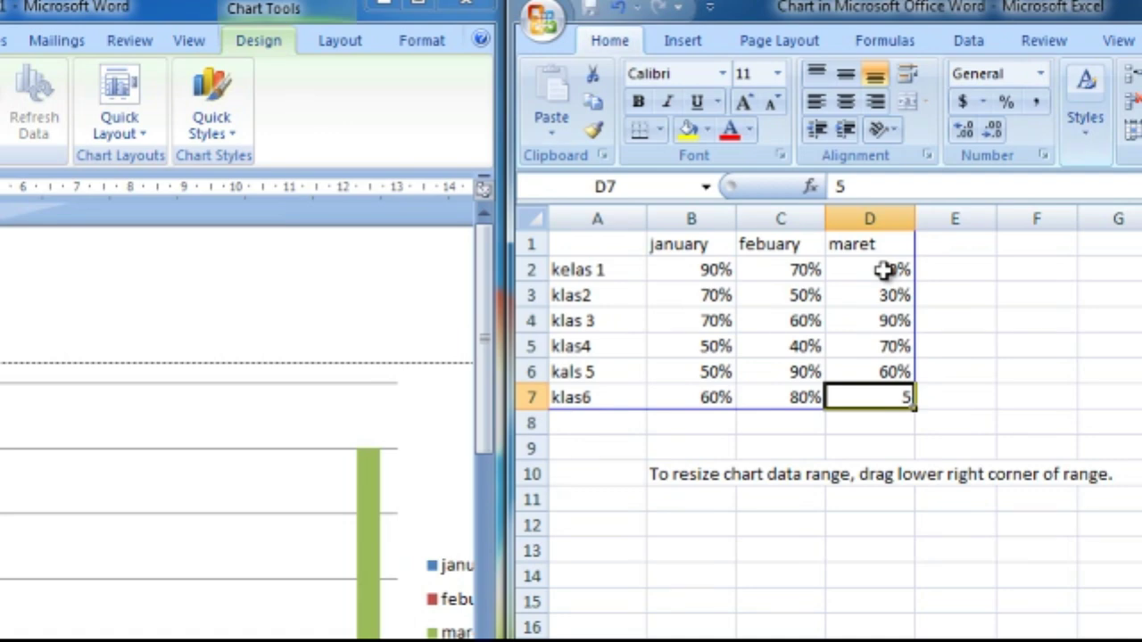
type("100%")
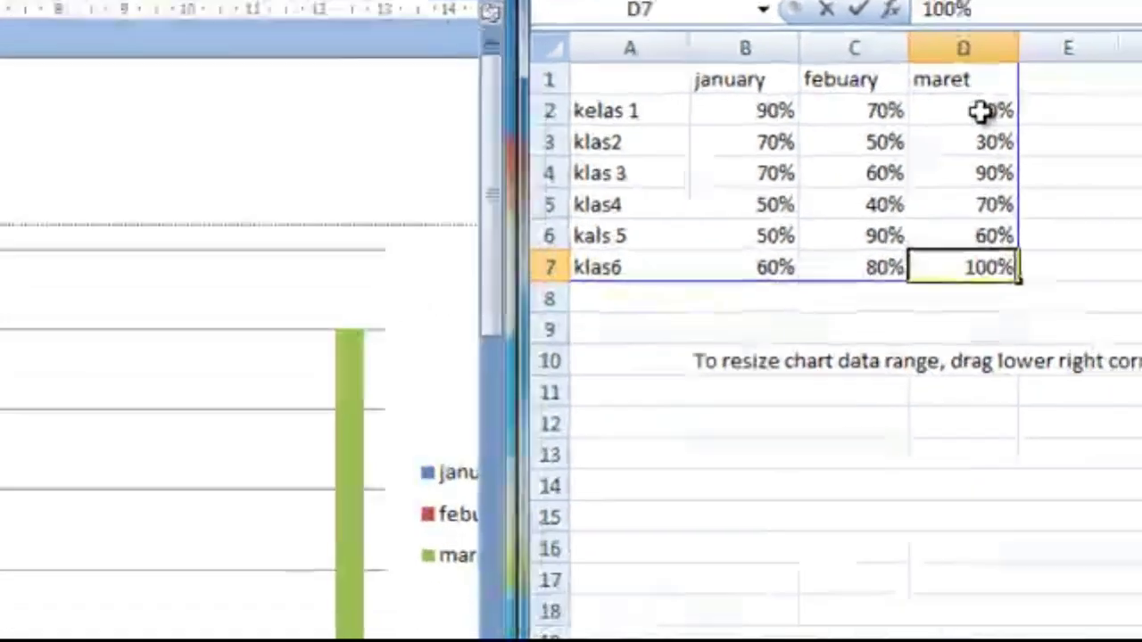
key("Return")
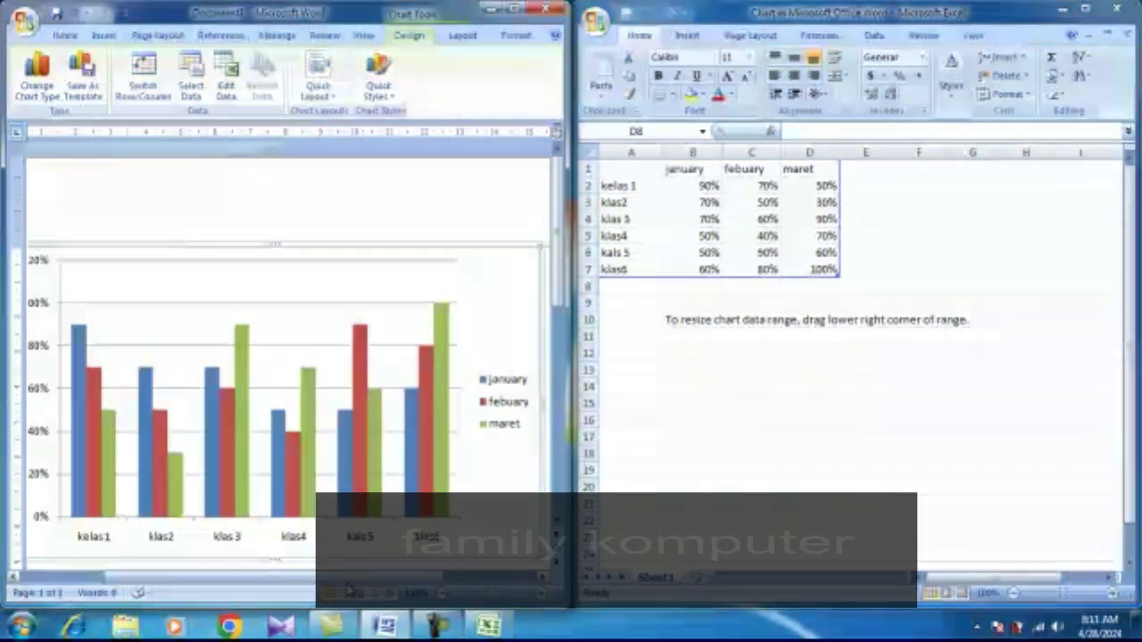
Step: Close the chart's Excel data sheet and return to the Word document
mouse_move(349, 582)
left_mouse_down()
mouse_move(280, 581)
mouse_move(330, 582)
left_mouse_up()
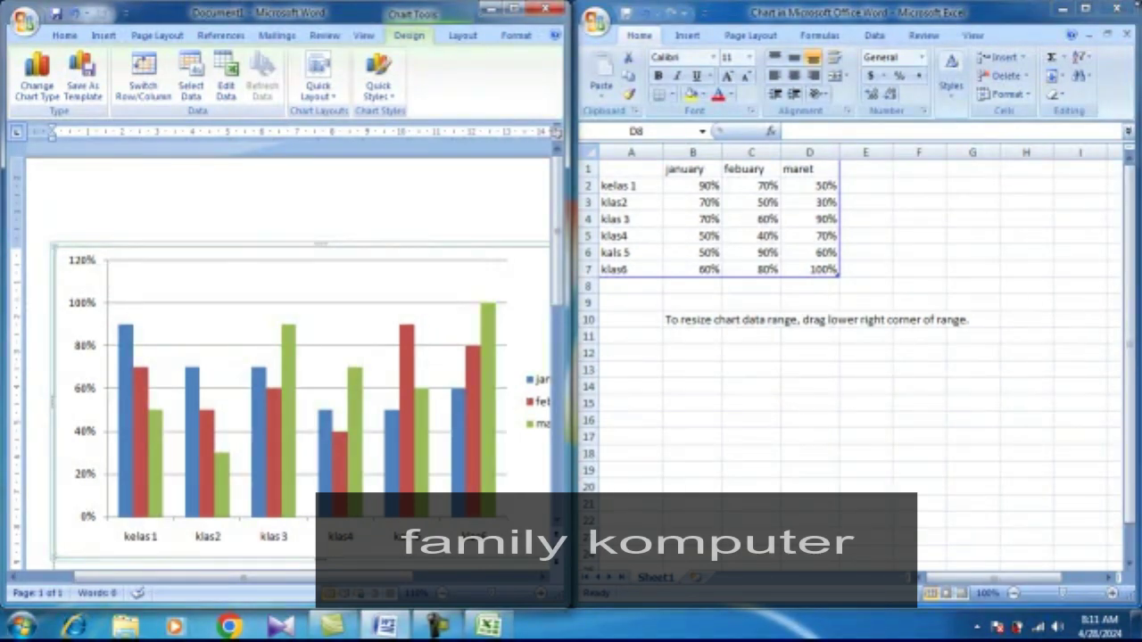
left_click(1116, 8)
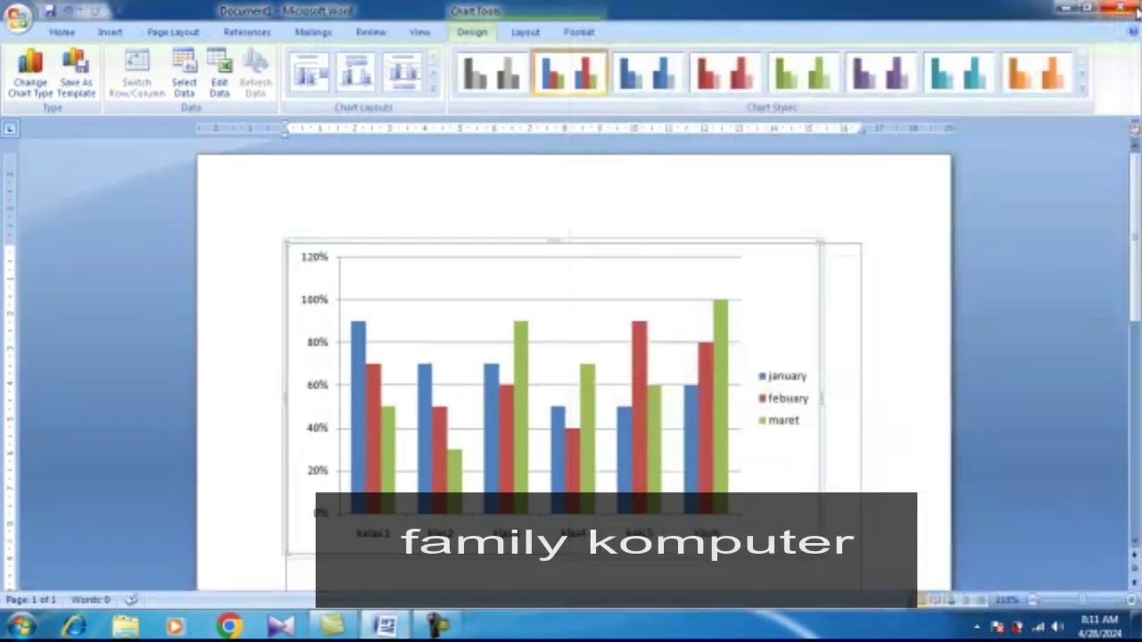
Step: Try centered data labels on all three series of the column chart
mouse_move(690, 418)
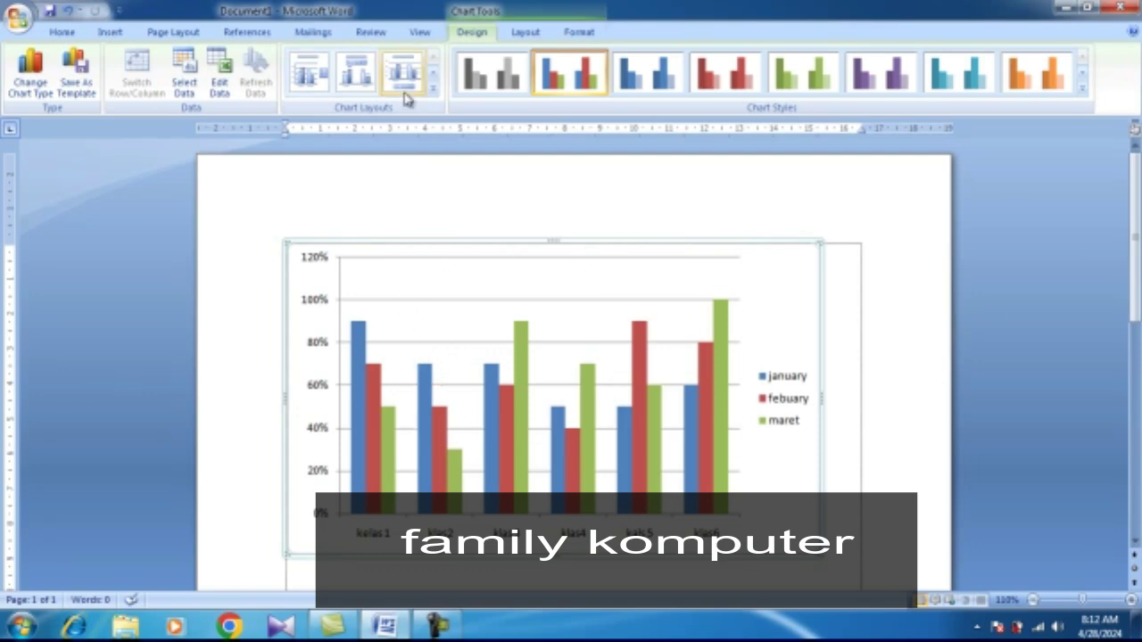
left_click(525, 33)
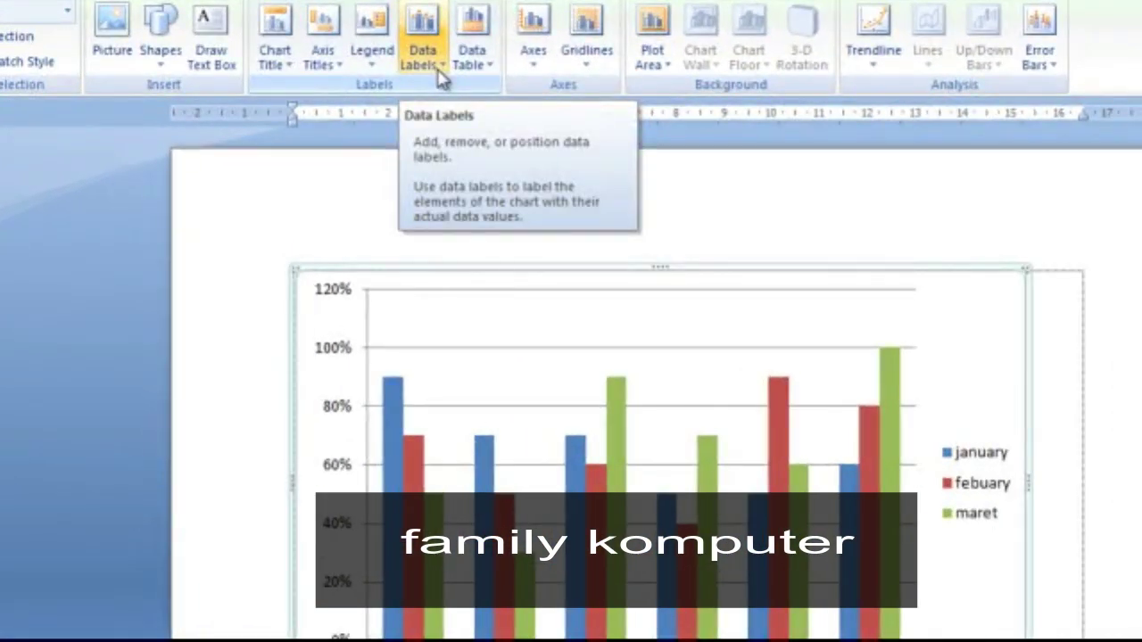
left_click(439, 79)
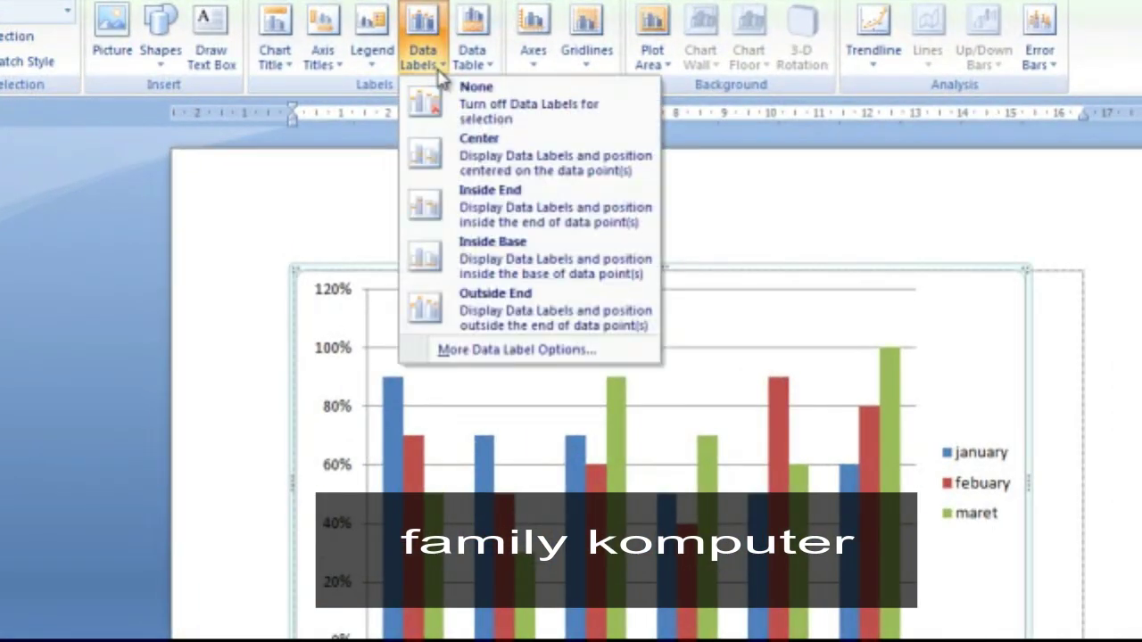
left_click(464, 157)
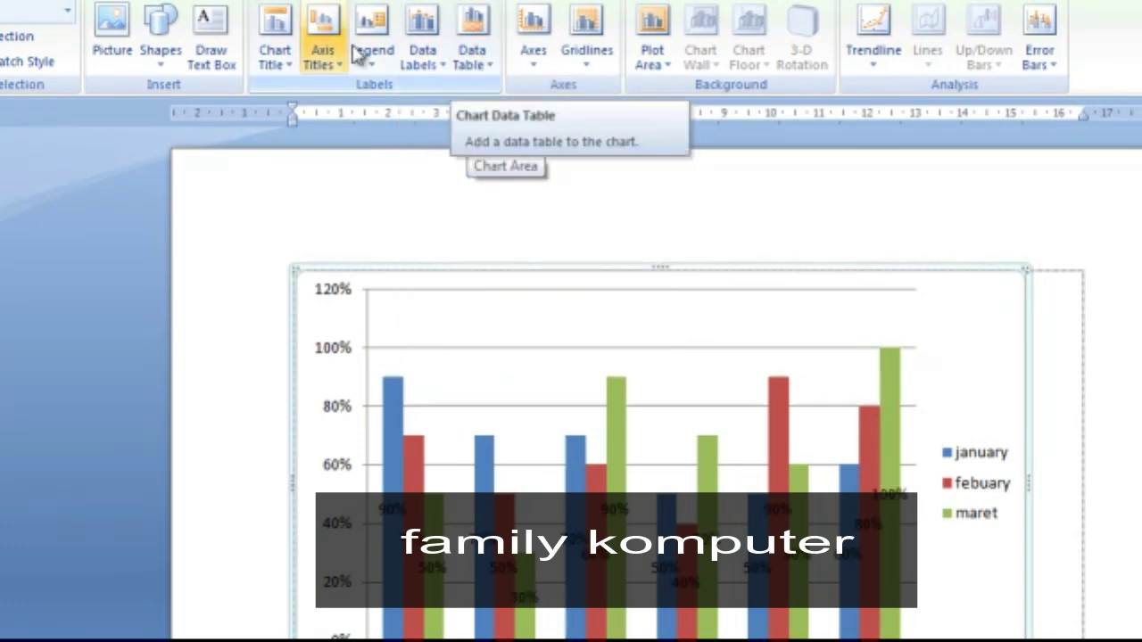
left_click(401, 365)
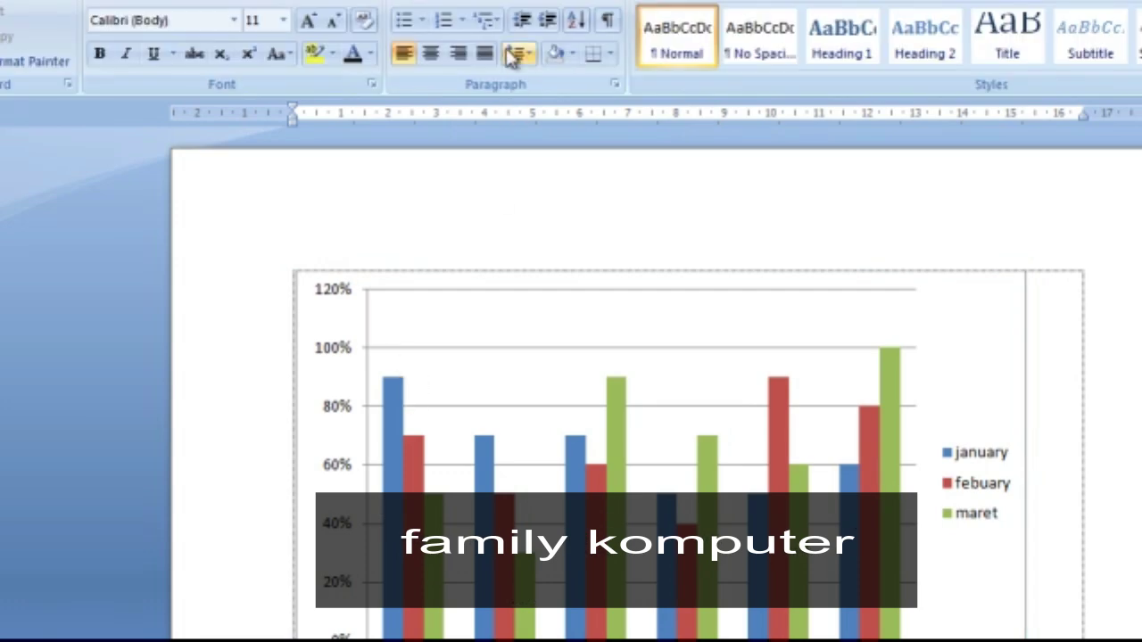
Step: Add data labels to the febuary series in the Inside End position
left_click(507, 570)
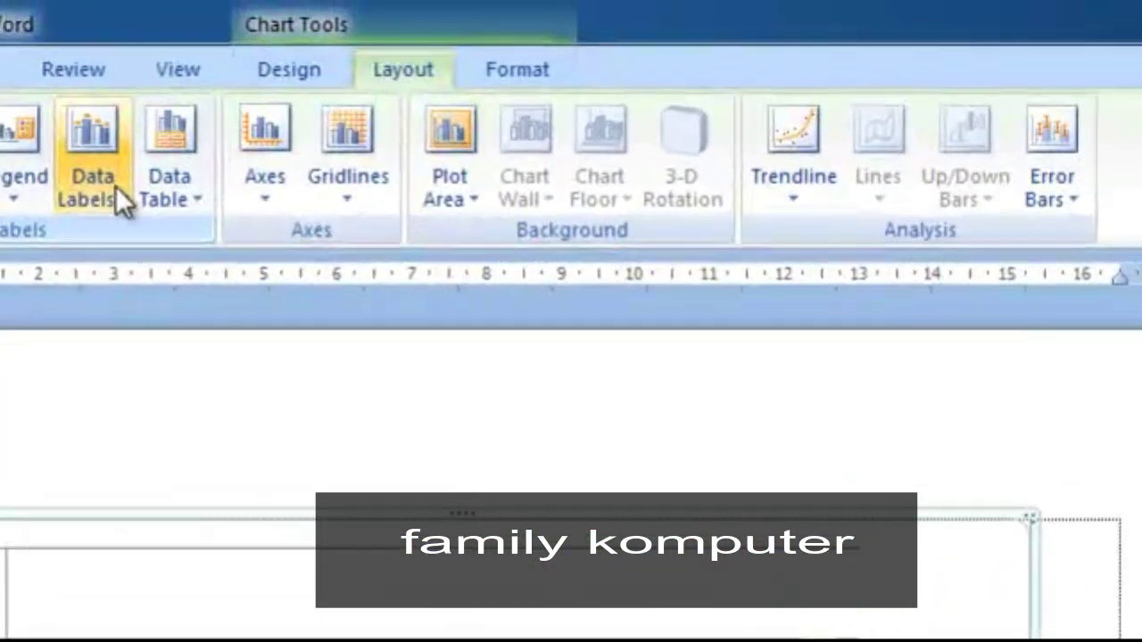
left_click(435, 57)
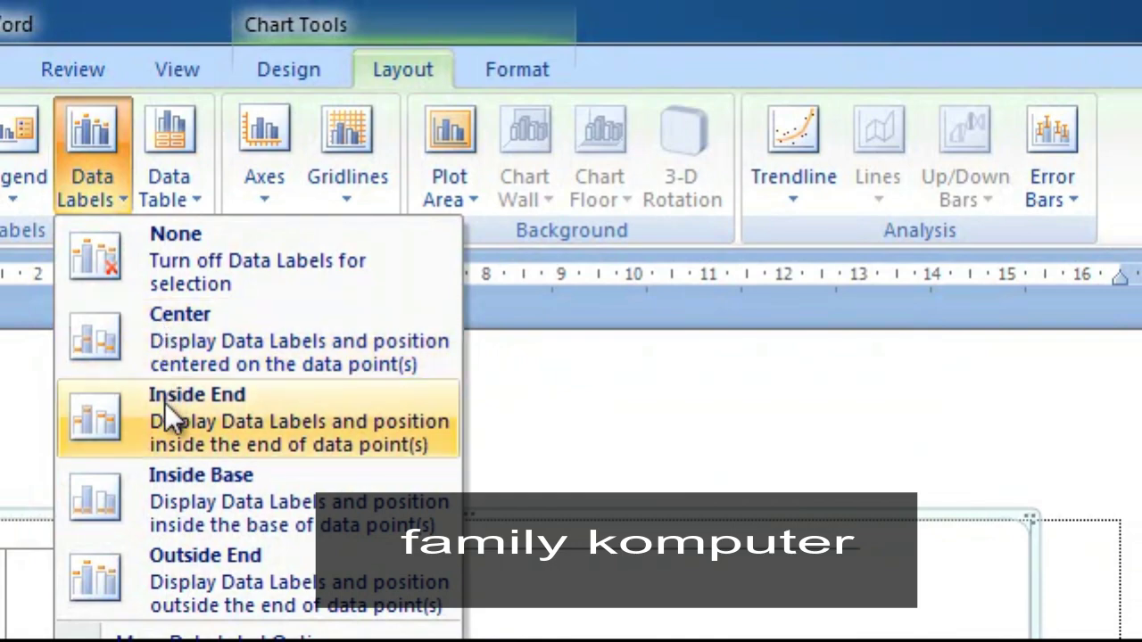
left_click(164, 420)
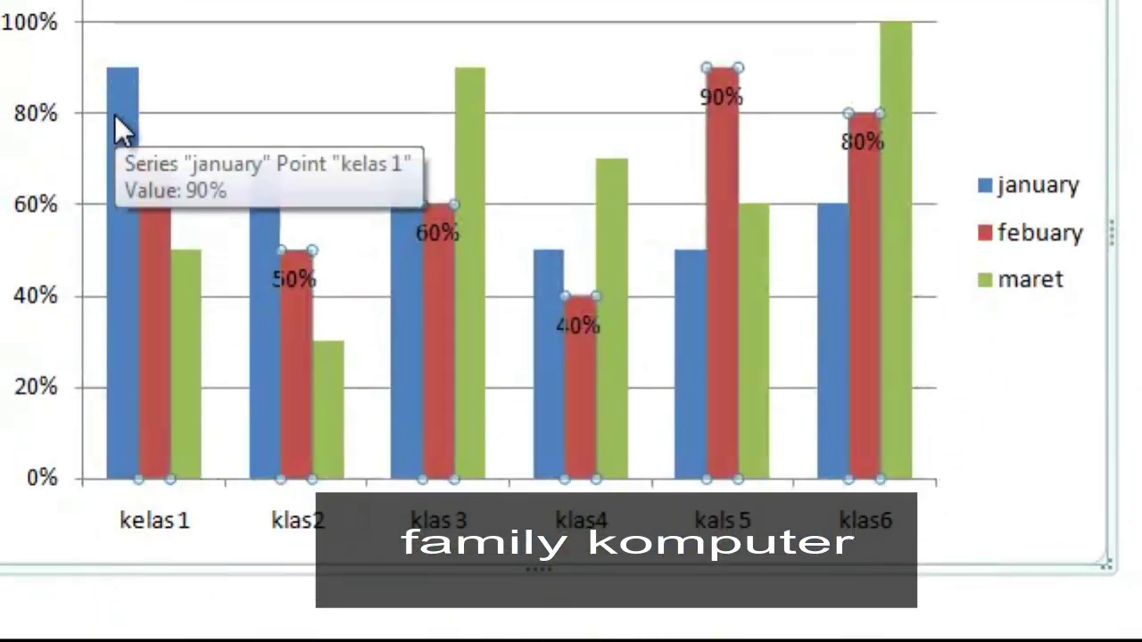
Step: Add data labels to the january series in the Center position
left_click(102, 226)
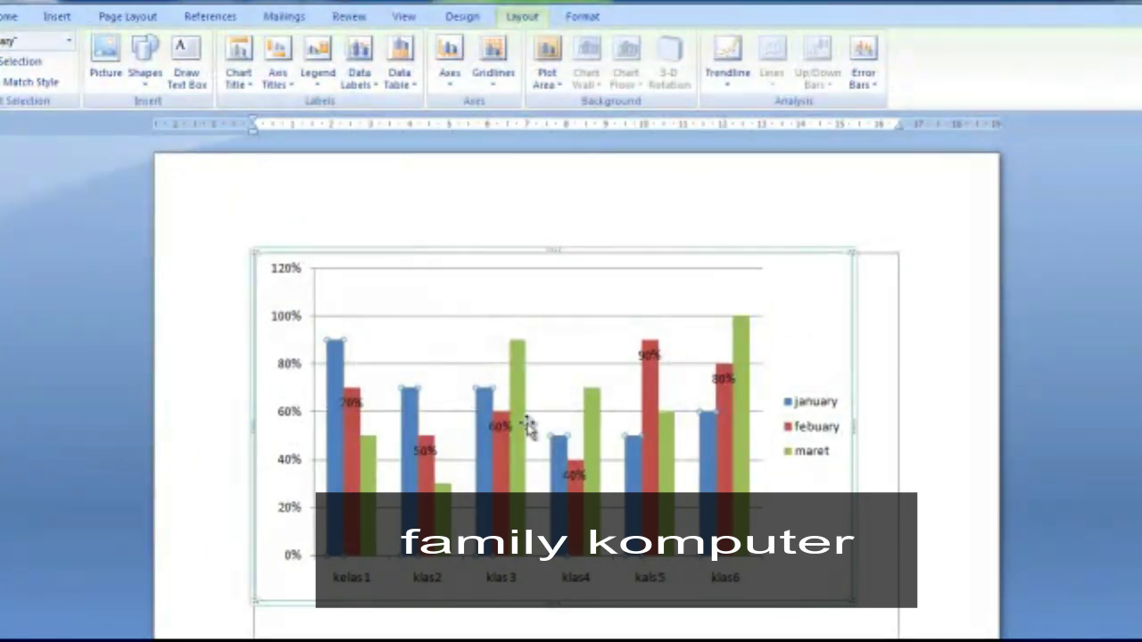
mouse_move(345, 382)
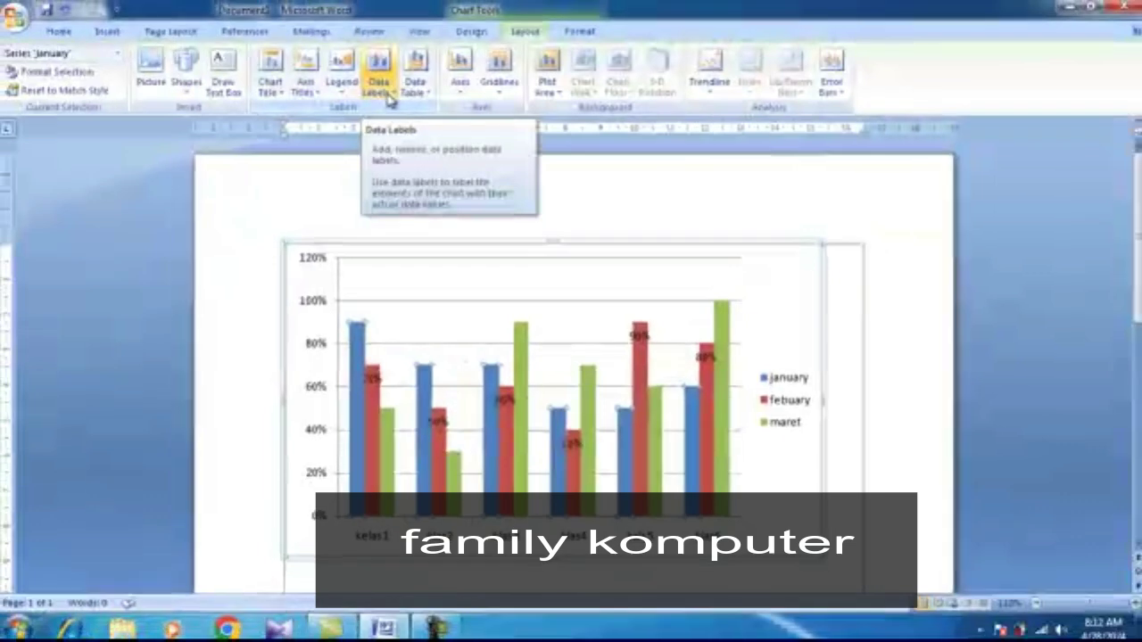
left_click(364, 85)
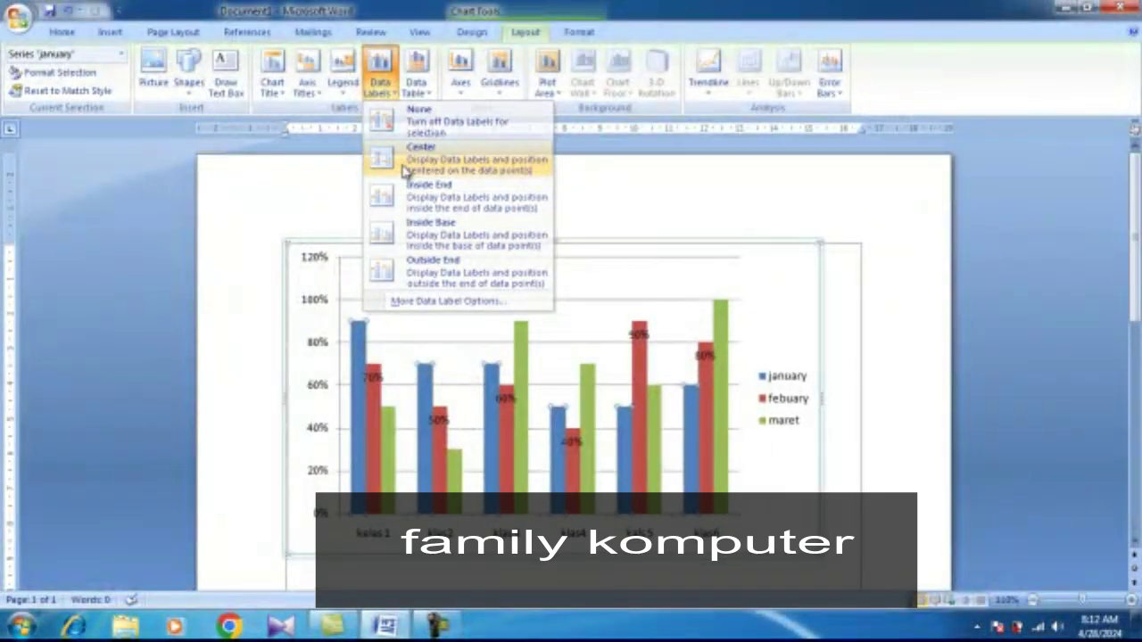
left_click(403, 169)
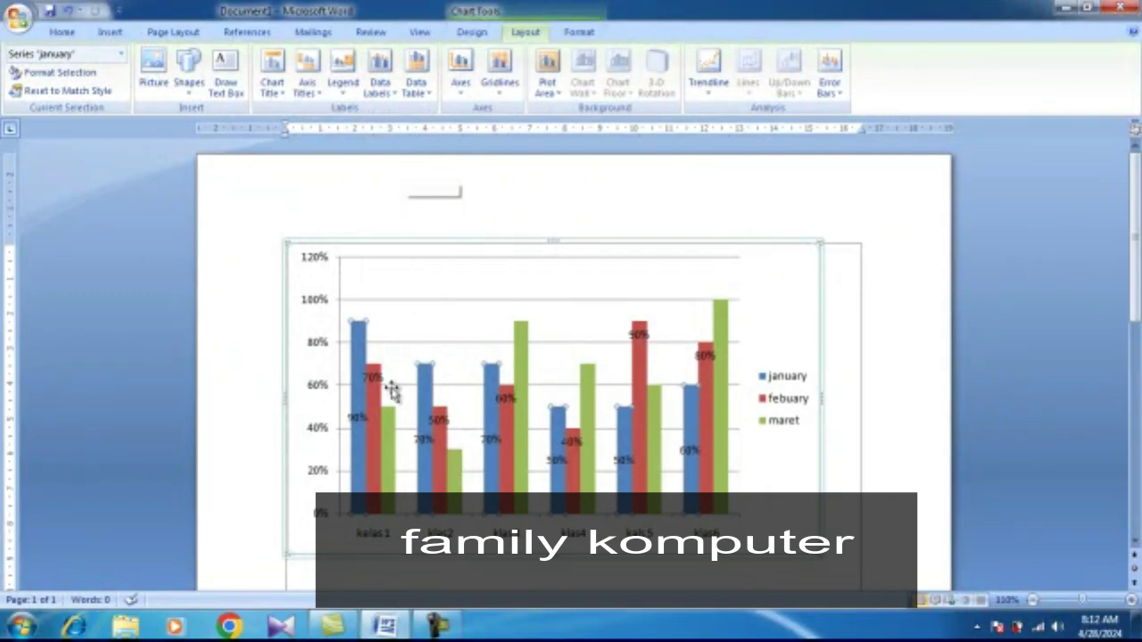
Step: Try data labels in the Outside End position on the maret series, and take them off again
left_click(388, 437)
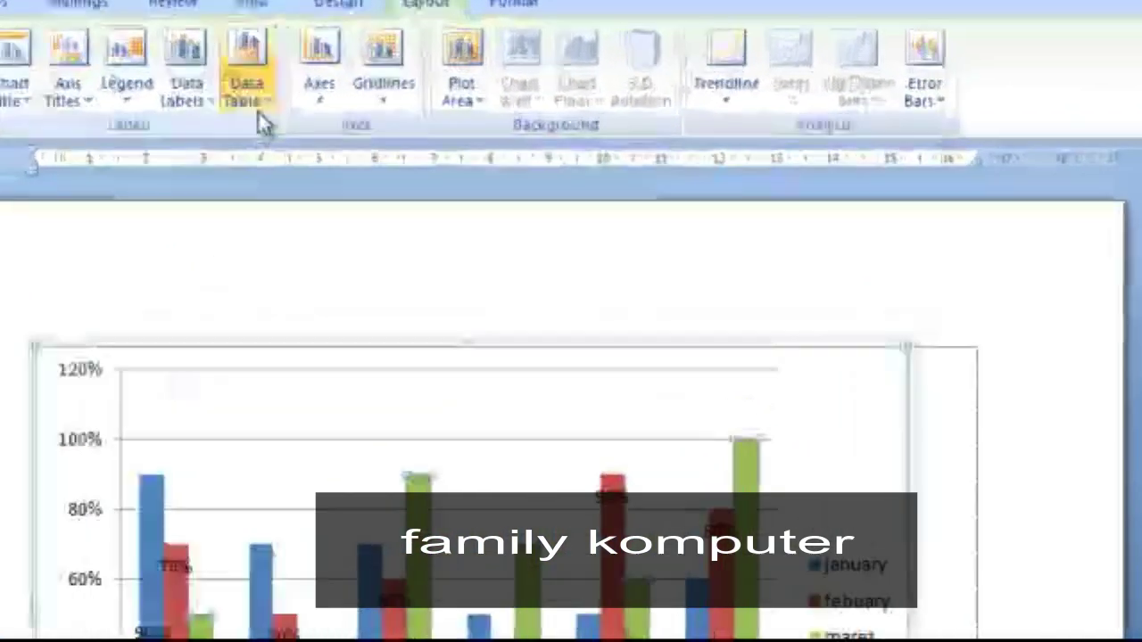
left_click(413, 80)
left_click(46, 107)
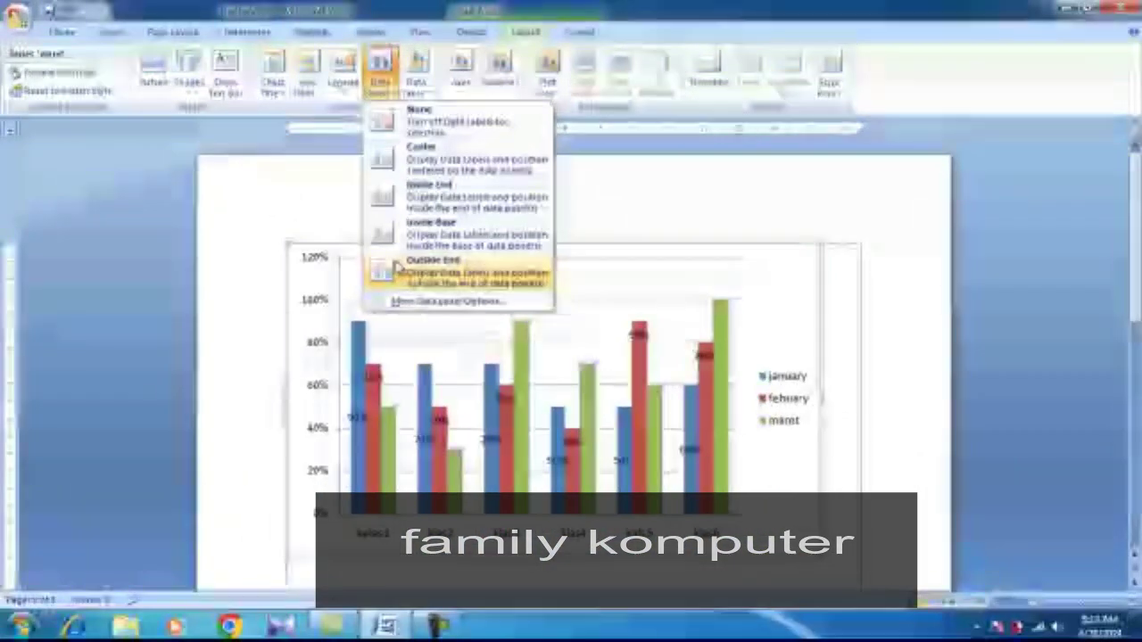
left_click(71, 455)
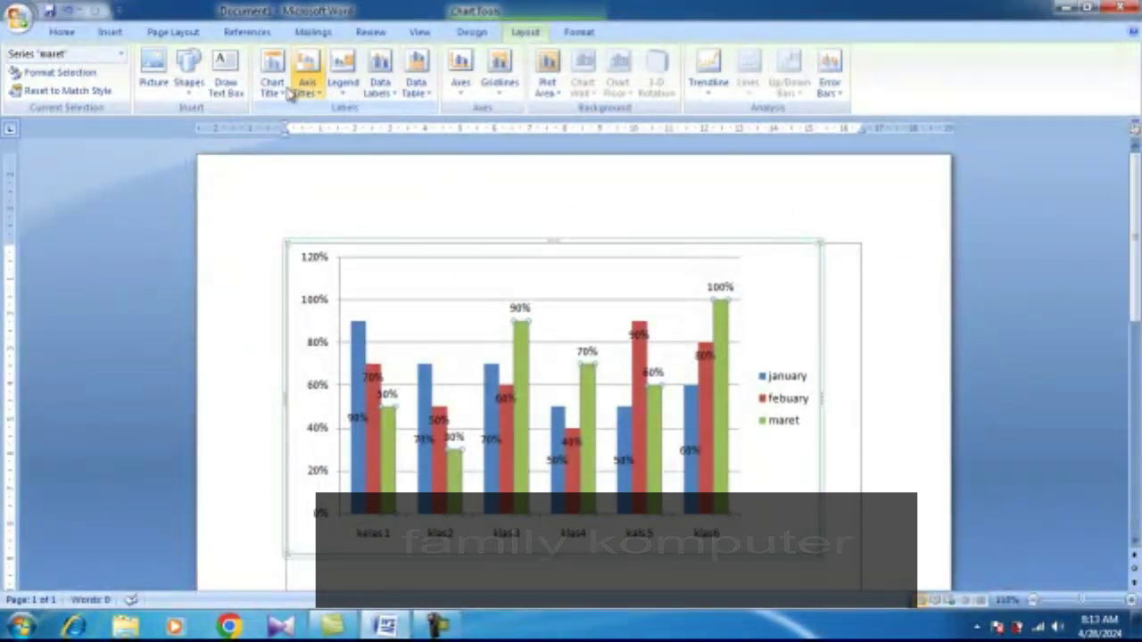
key("Delete")
key("Escape")
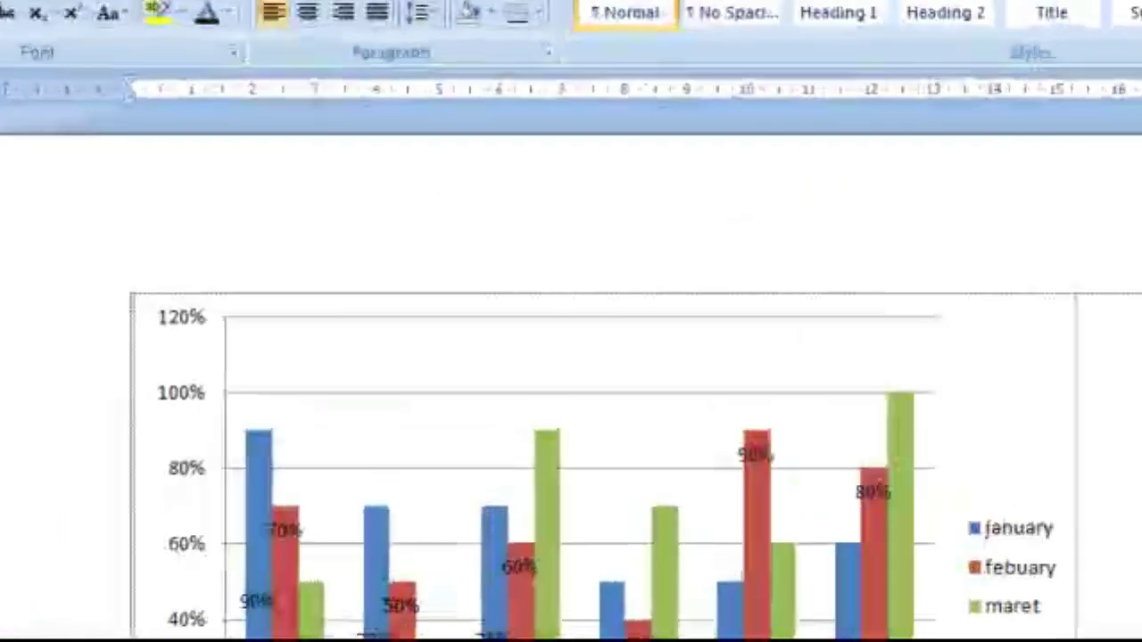
Step: Try an Inside Base data label on the maret column of klas2, and undo it
left_click(446, 363)
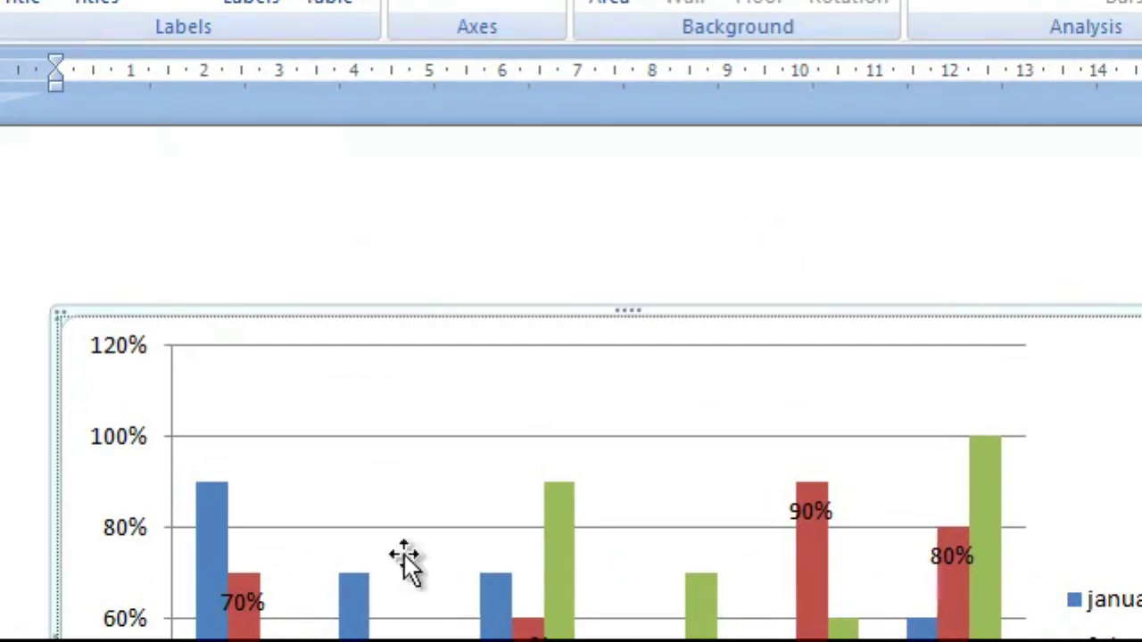
left_click(278, 5)
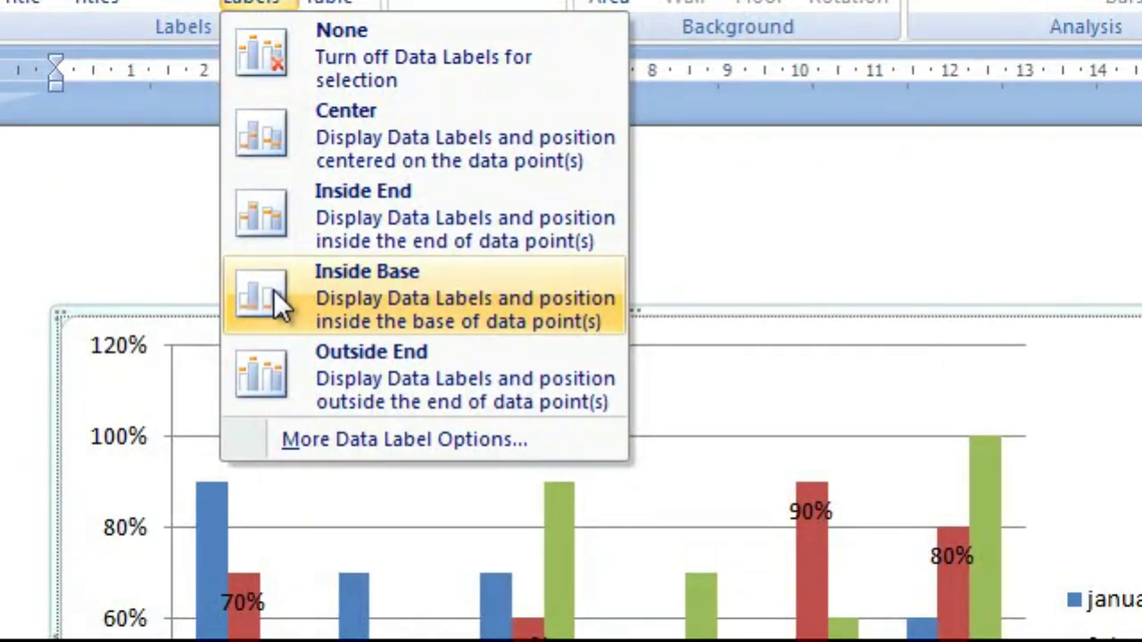
left_click(273, 289)
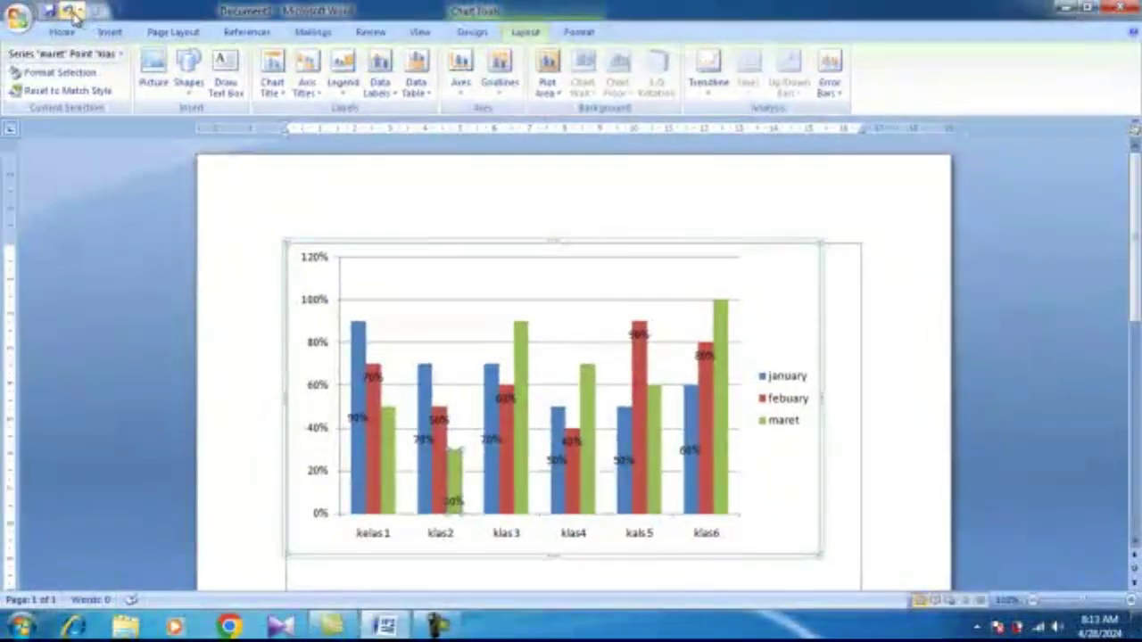
left_click(74, 12)
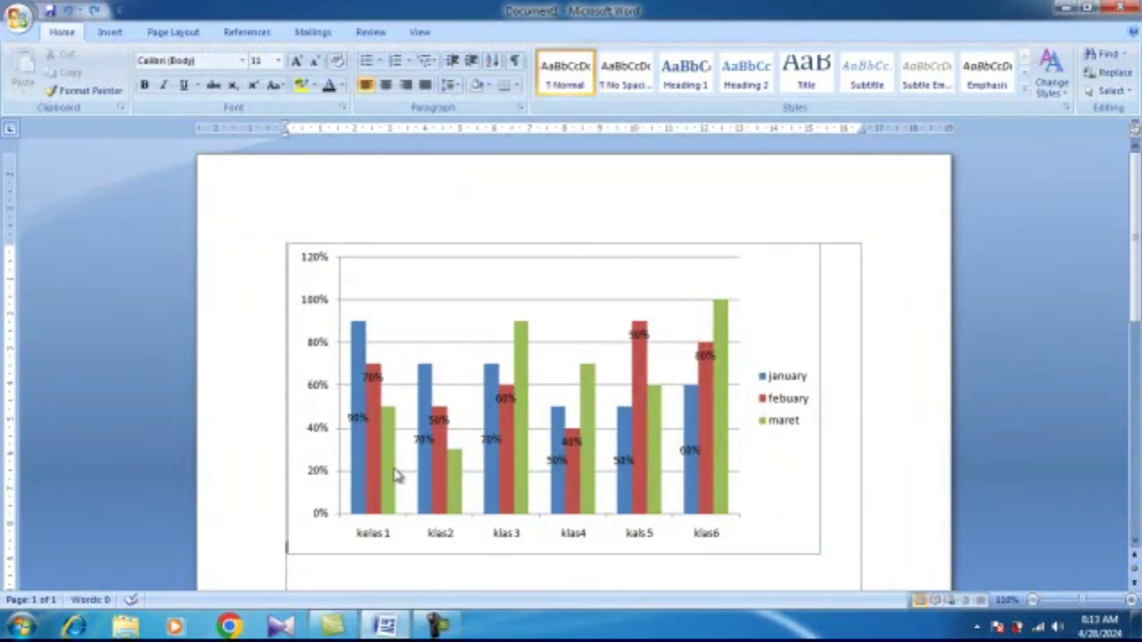
left_click(393, 473)
left_click(453, 480)
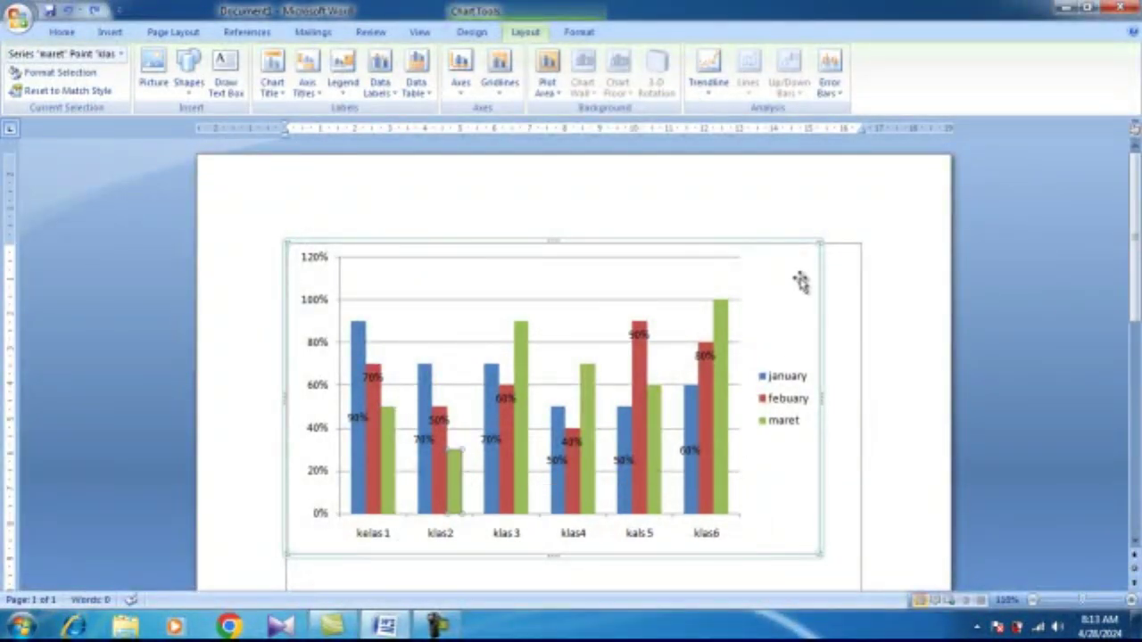
left_click(855, 247)
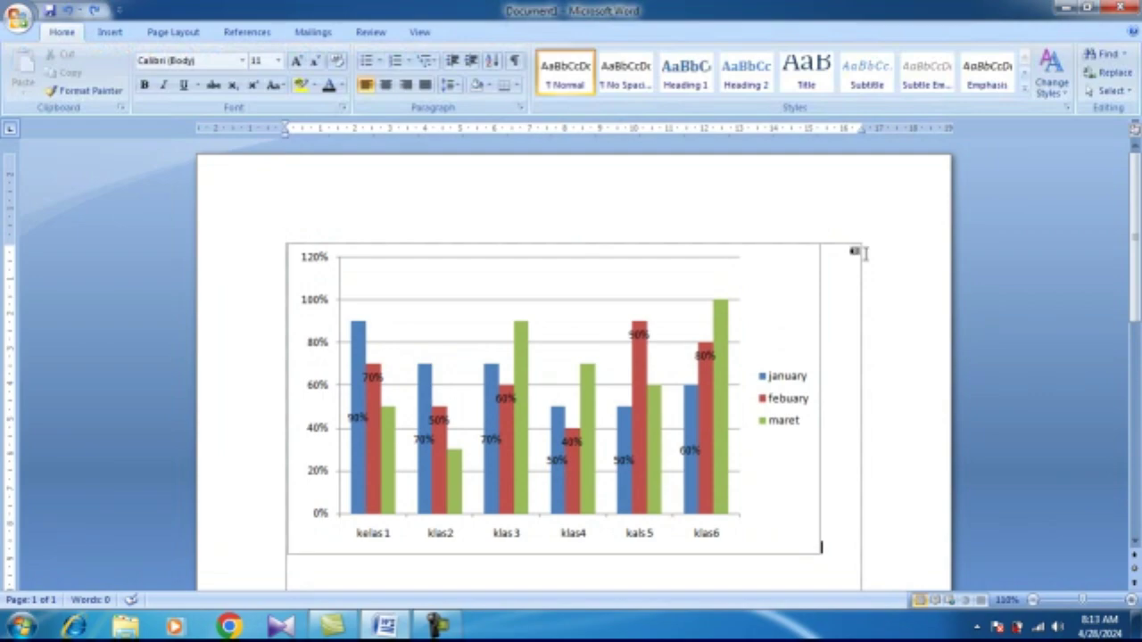
Step: Add Inside Base data labels to the maret columns of kelas1 and klas2
left_click(393, 483)
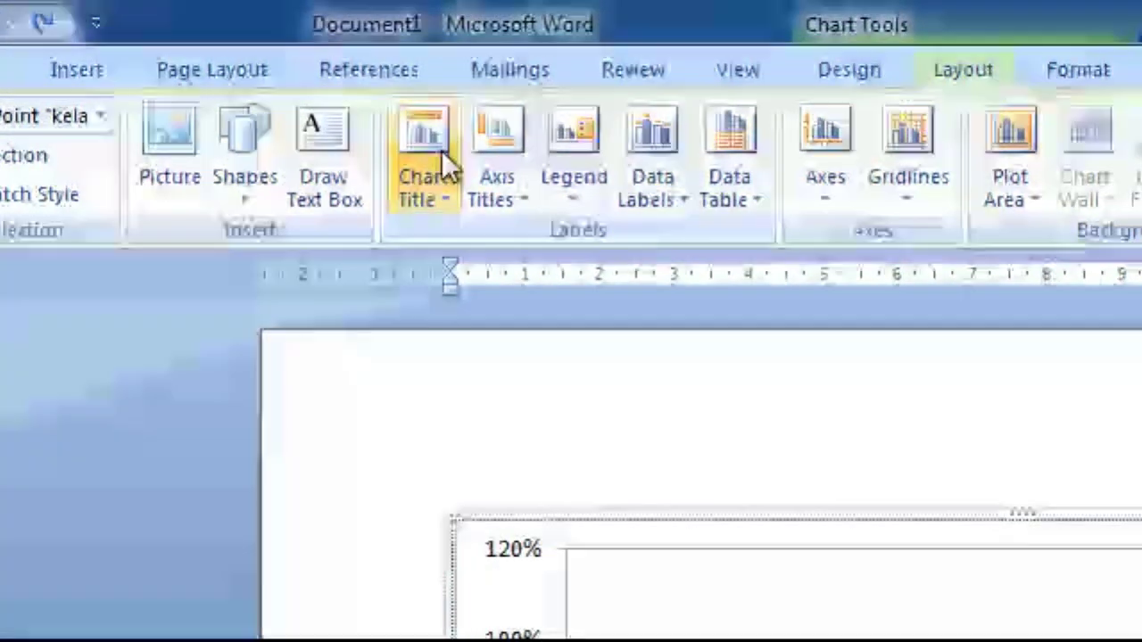
left_click(634, 195)
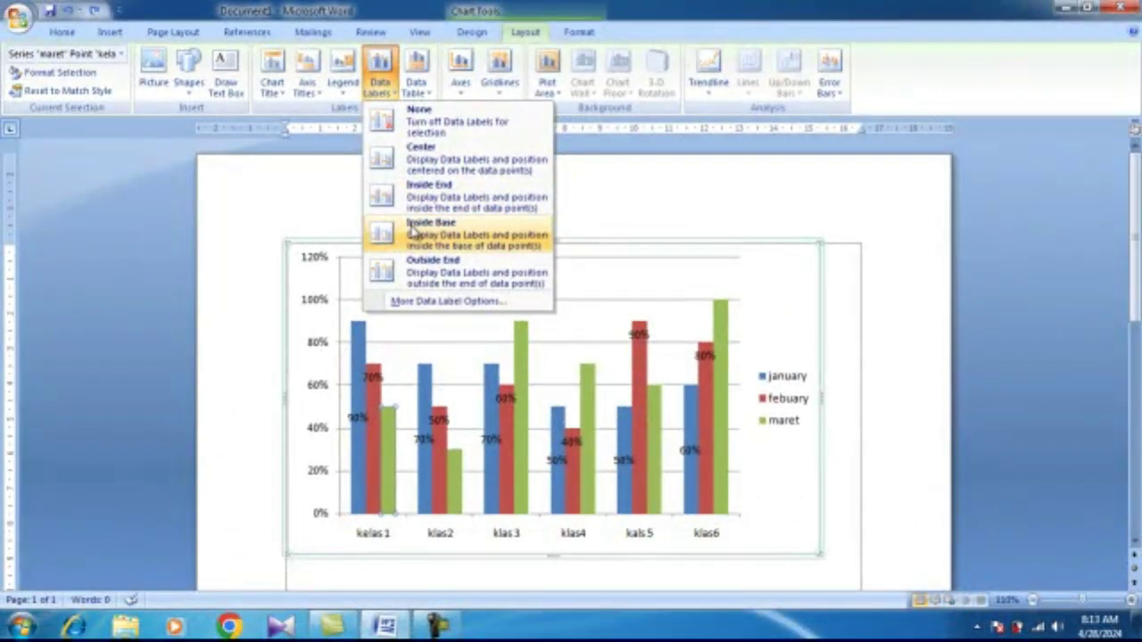
left_click(412, 231)
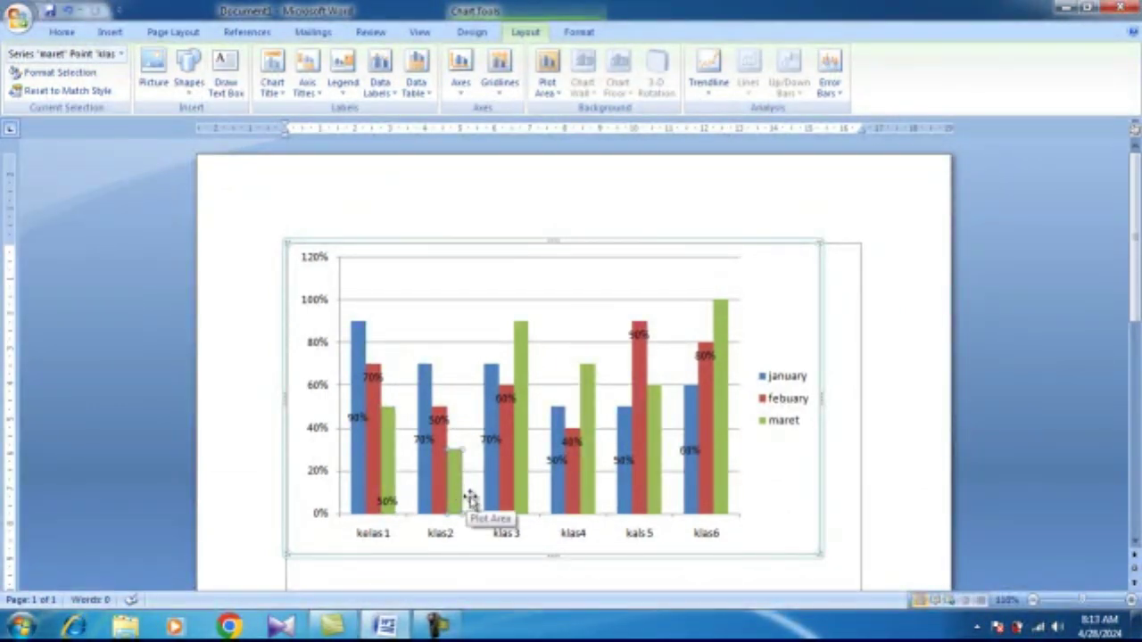
left_click(369, 93)
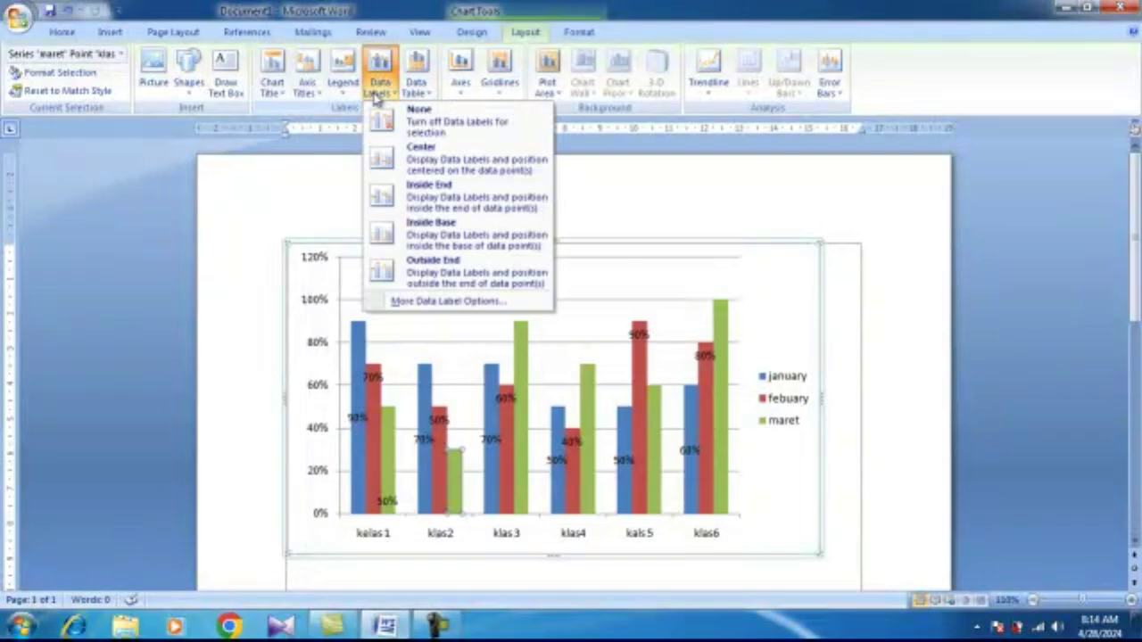
left_click(412, 239)
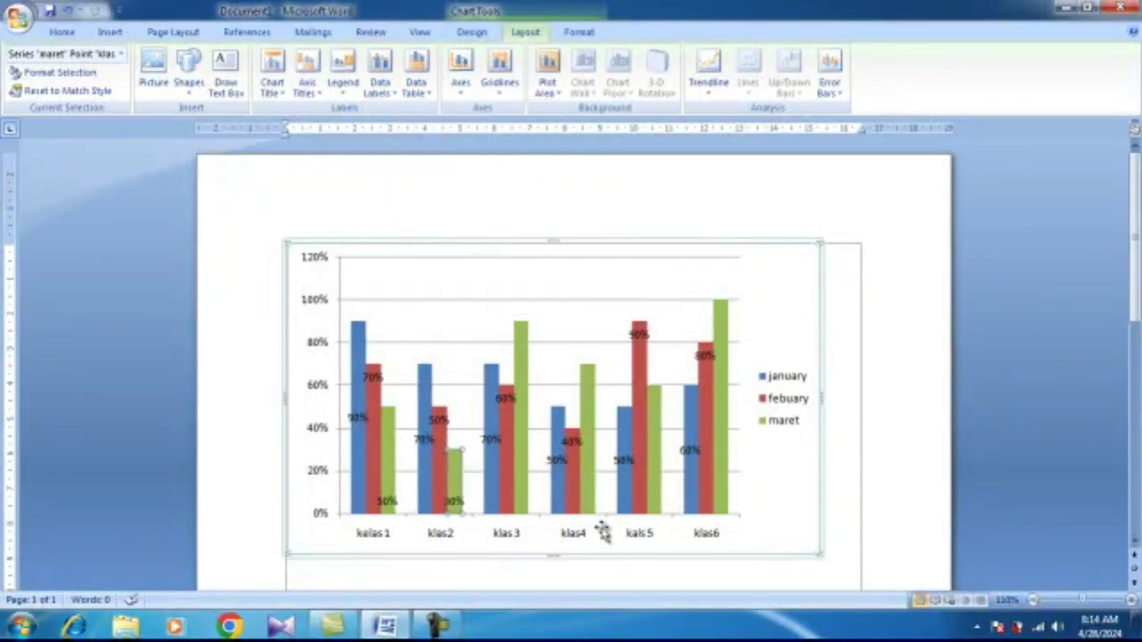
Step: Add Inside Base data labels to the maret columns of klas6 and klas4
left_click(717, 485)
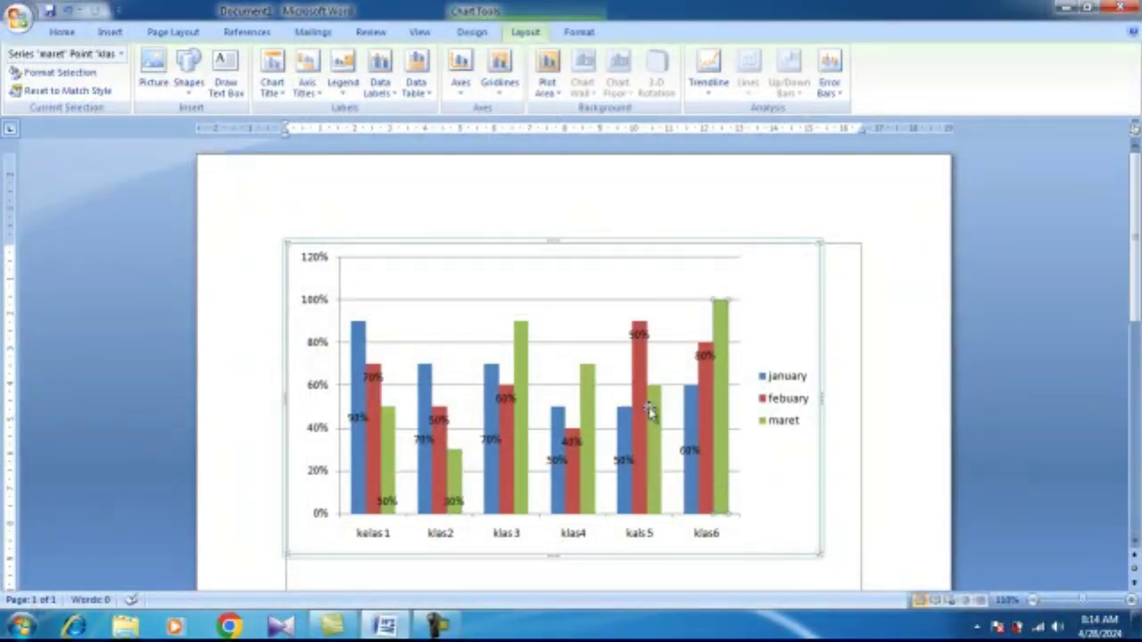
left_click(379, 85)
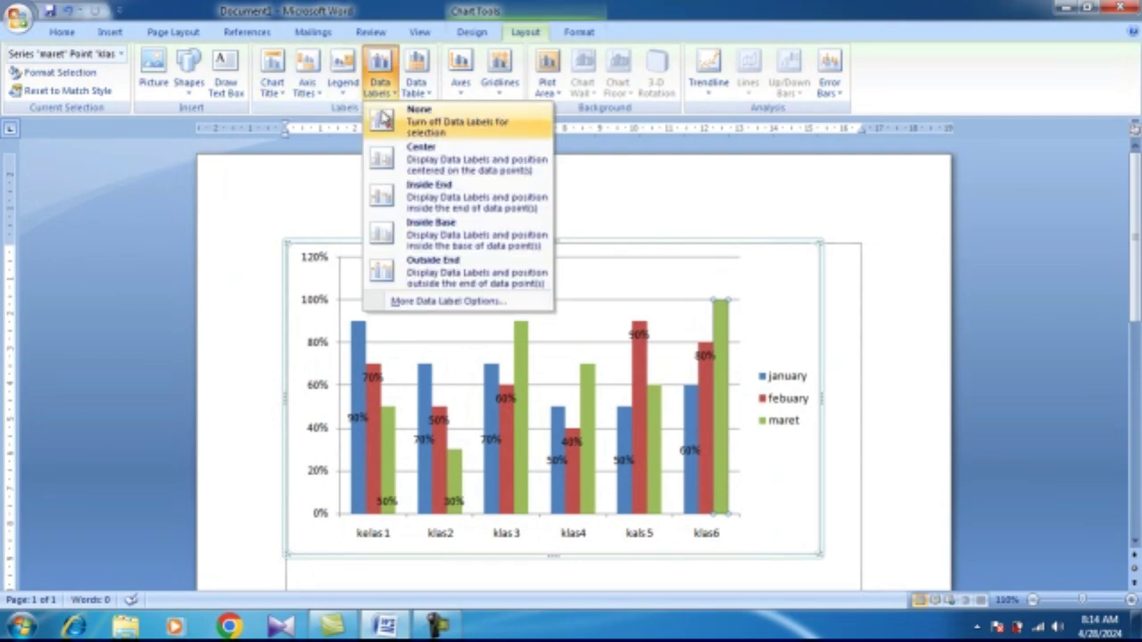
left_click(419, 229)
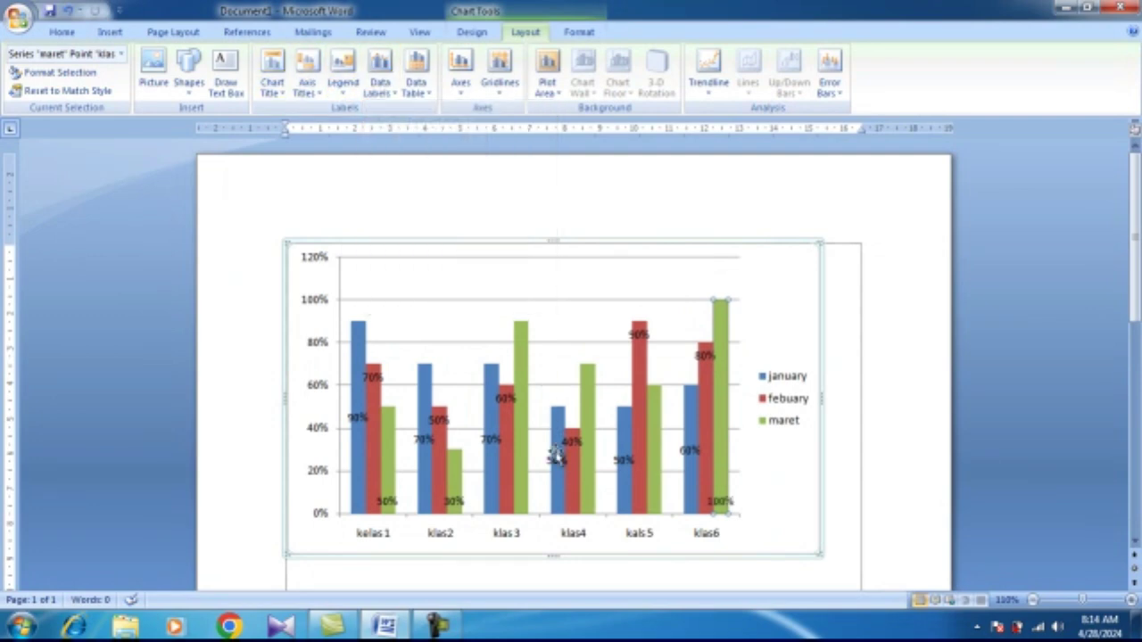
left_click(585, 488)
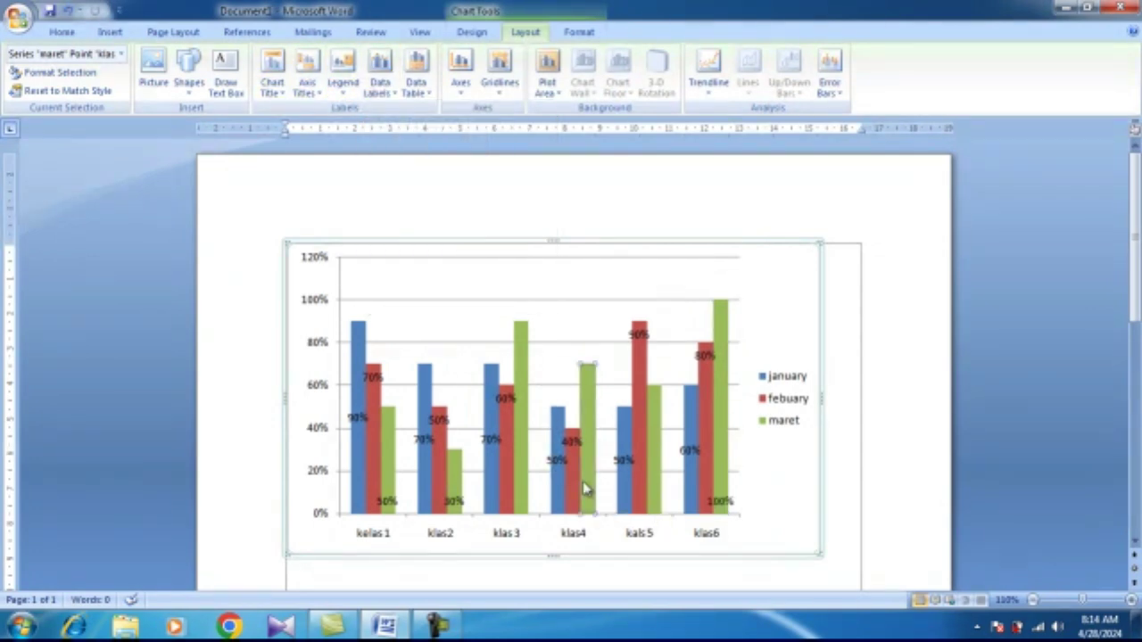
left_click(378, 97)
left_click(408, 234)
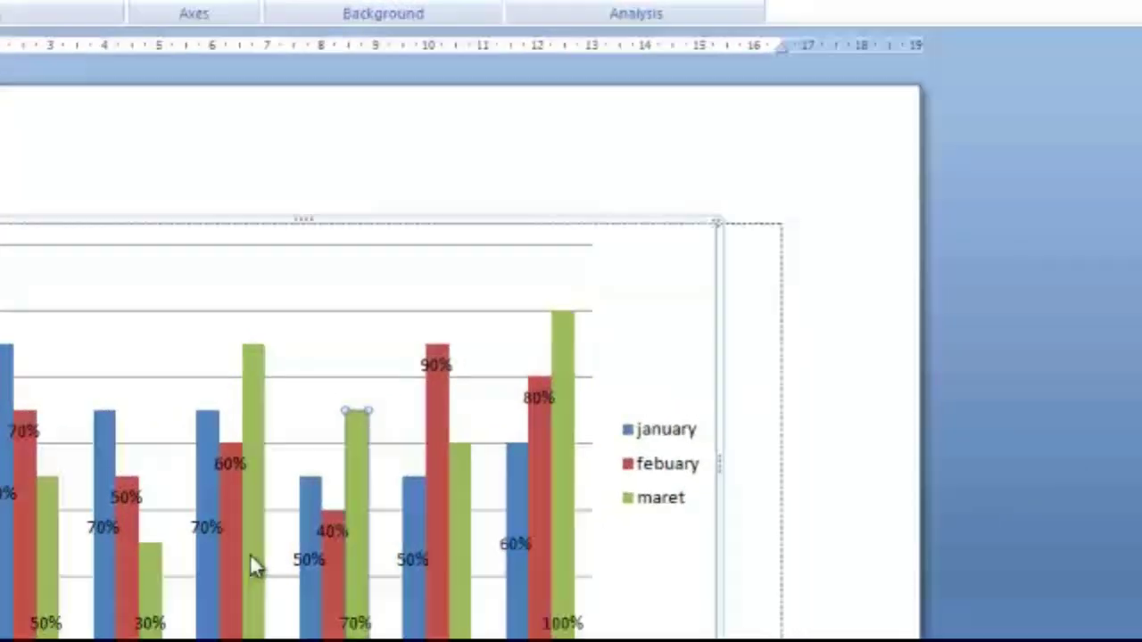
Step: Add Inside Base data labels to the maret columns of klas3 and kals5
left_click(253, 561)
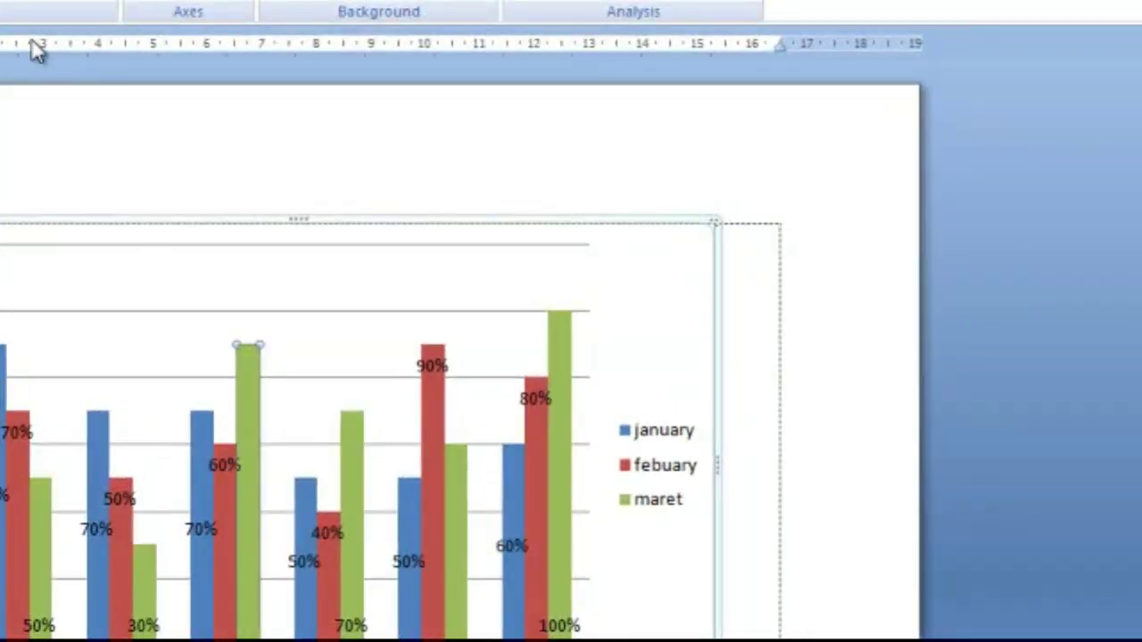
left_click(28, 2)
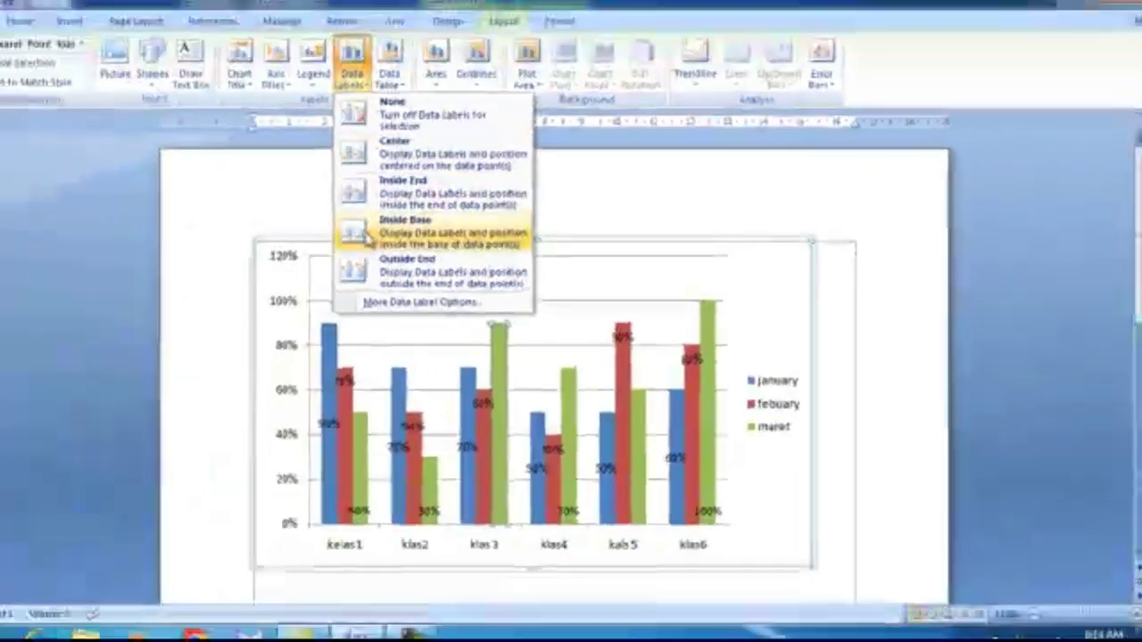
left_click(59, 219)
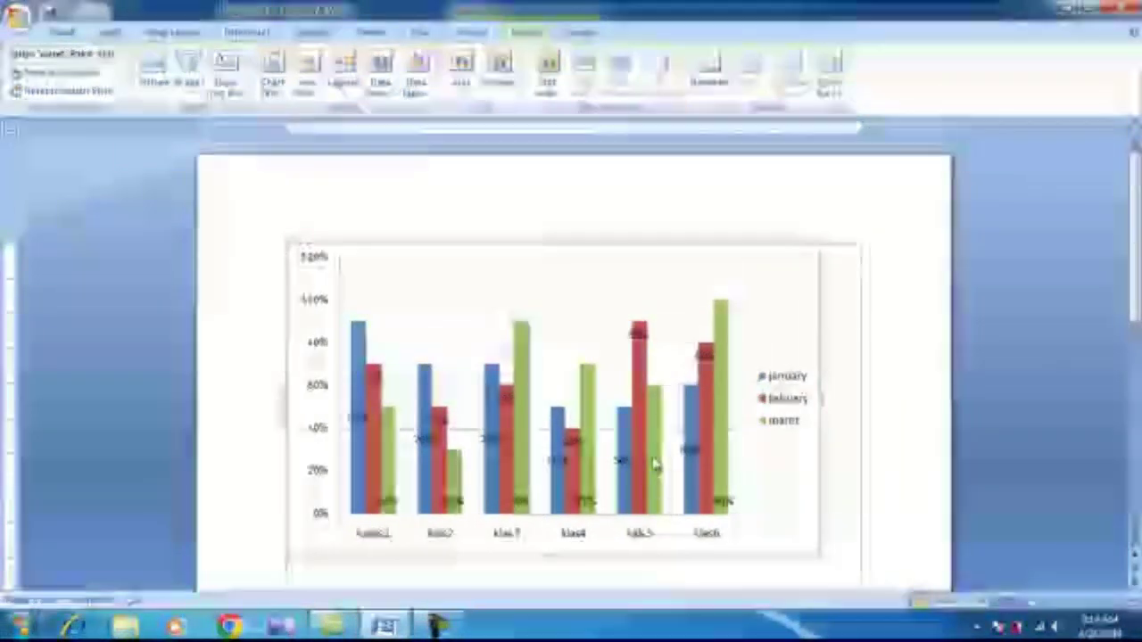
left_click(654, 463)
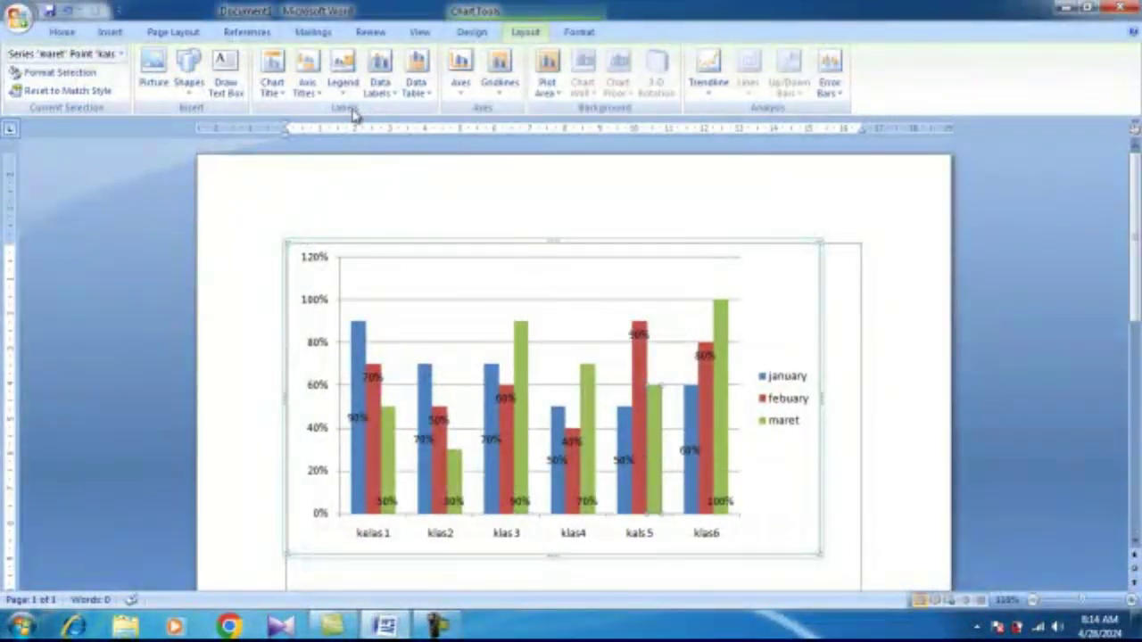
left_click(379, 88)
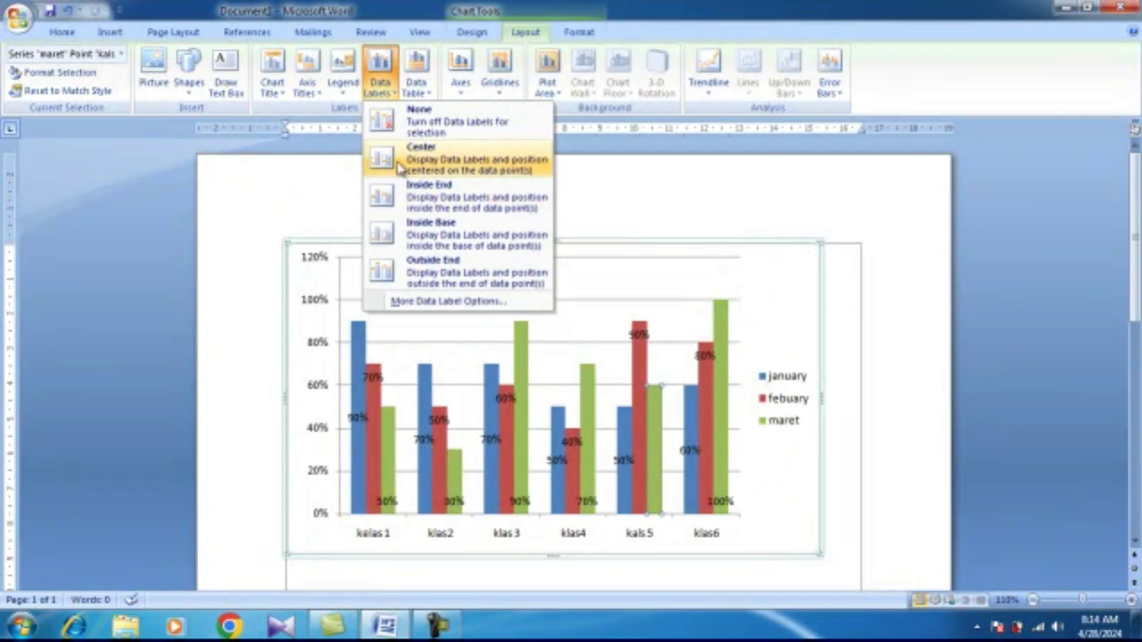
left_click(399, 230)
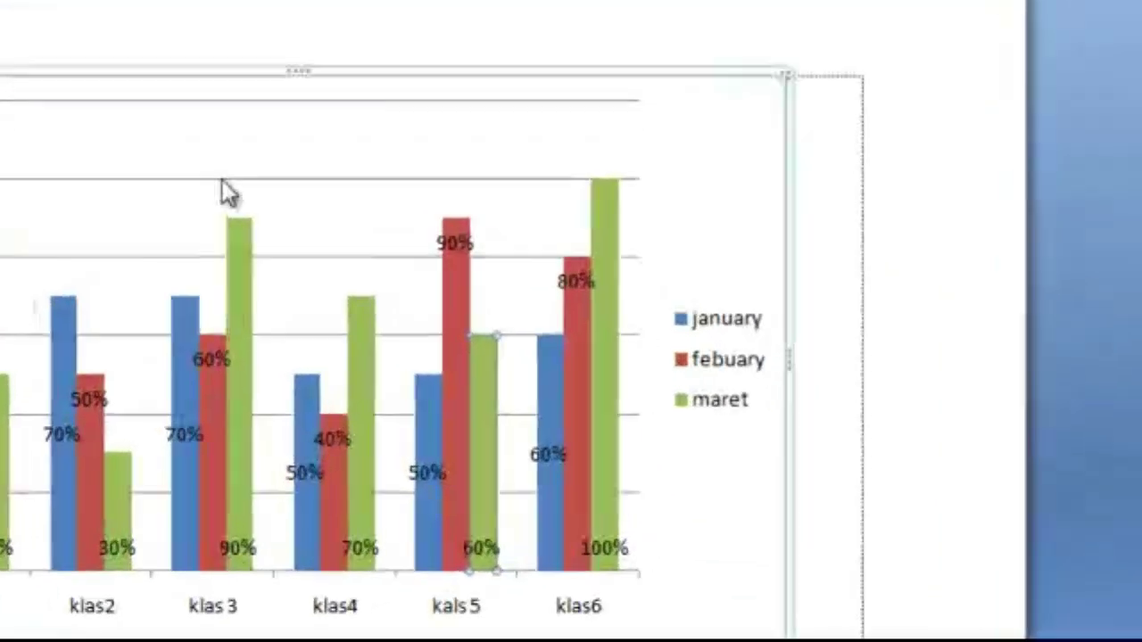
Step: Try a chart title in the Above Chart position, and take it off again
left_click(220, 164)
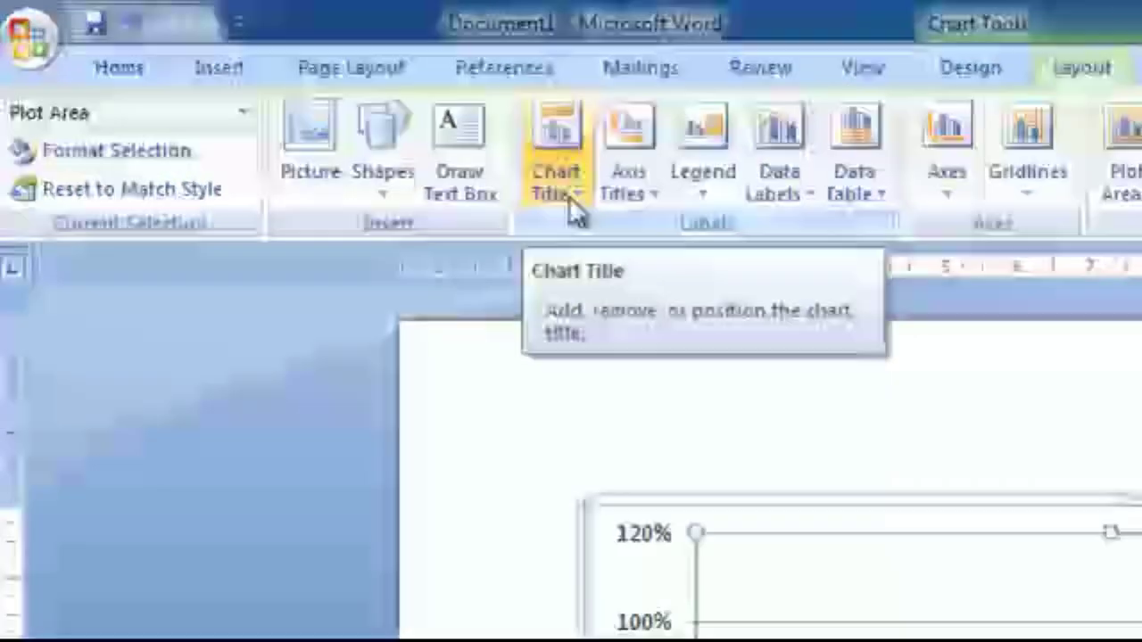
left_click(576, 211)
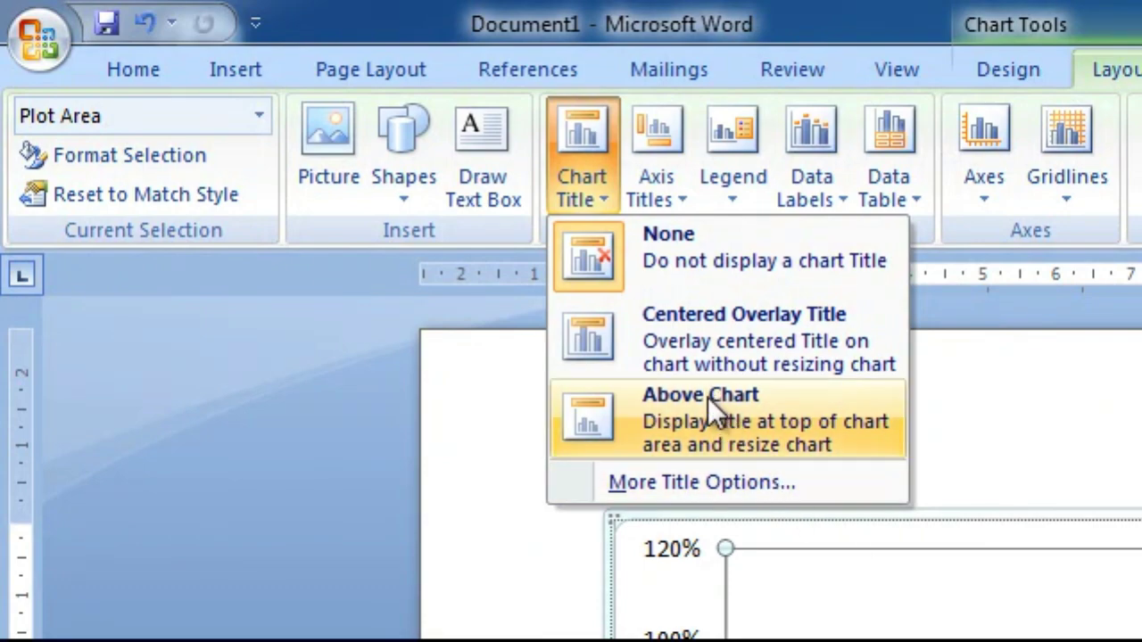
left_click(707, 397)
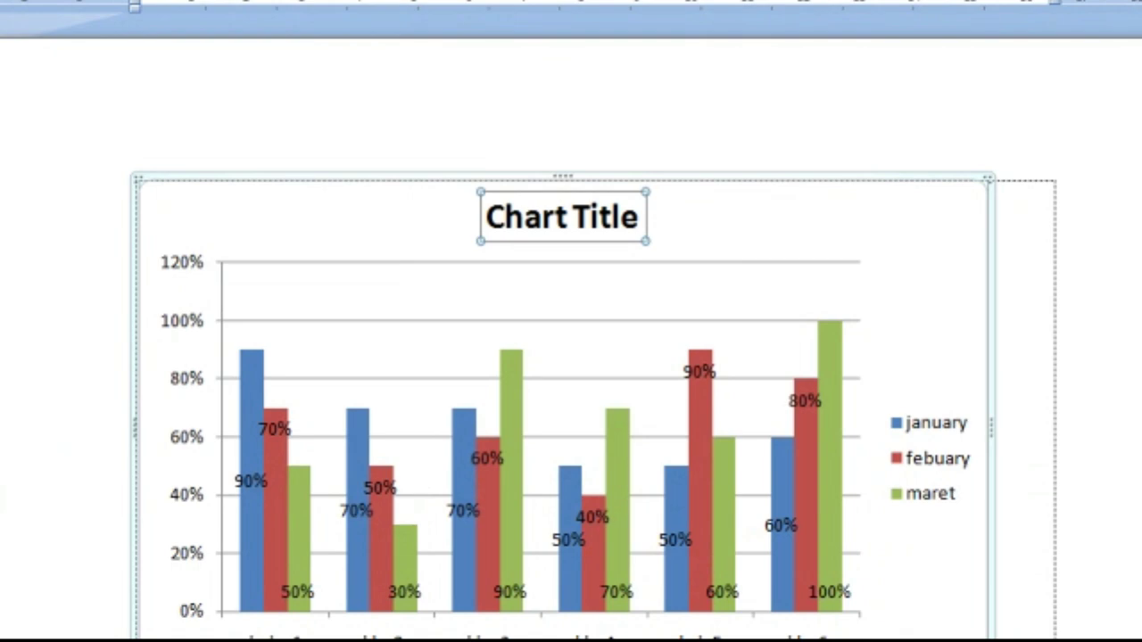
key("Delete")
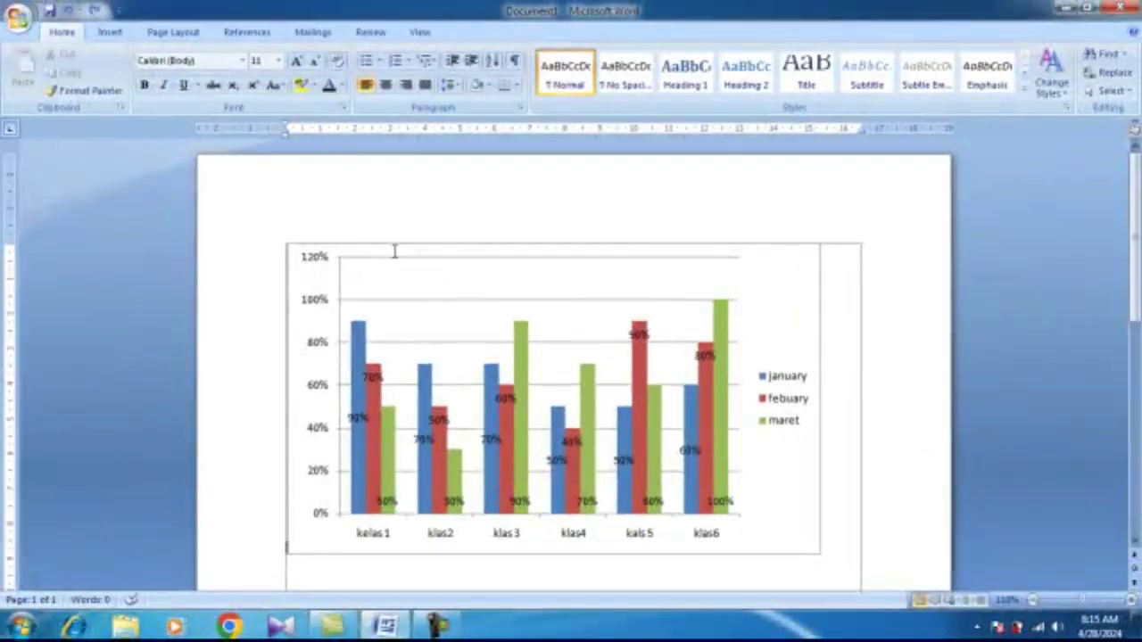
Step: Try a chart title in the Centered Overlay position, and take it off again
left_click(484, 324)
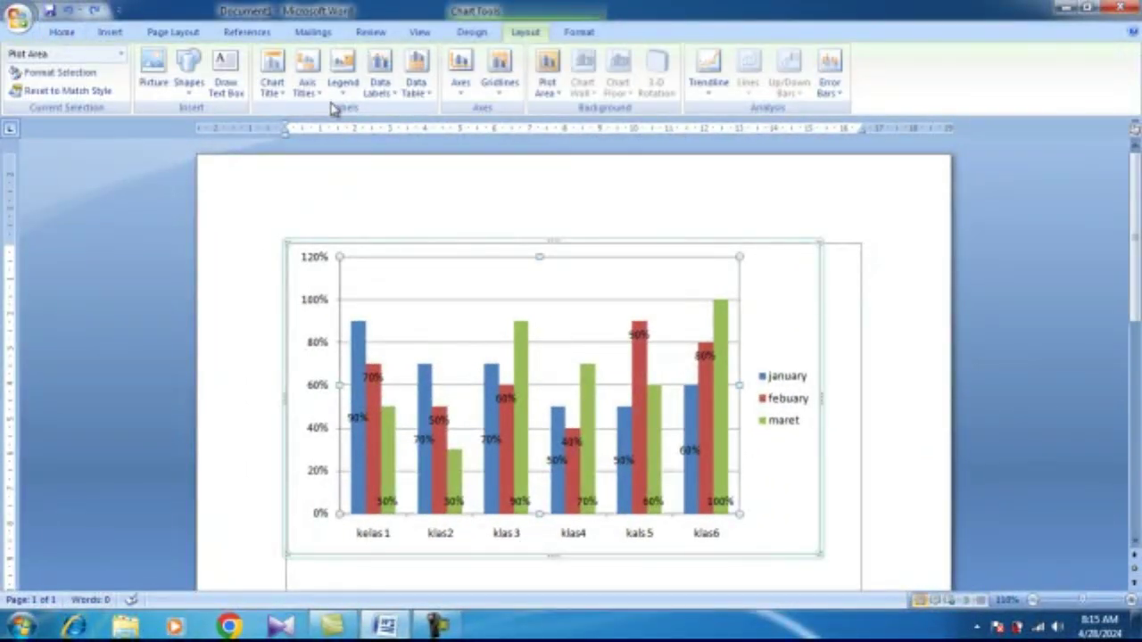
left_click(272, 80)
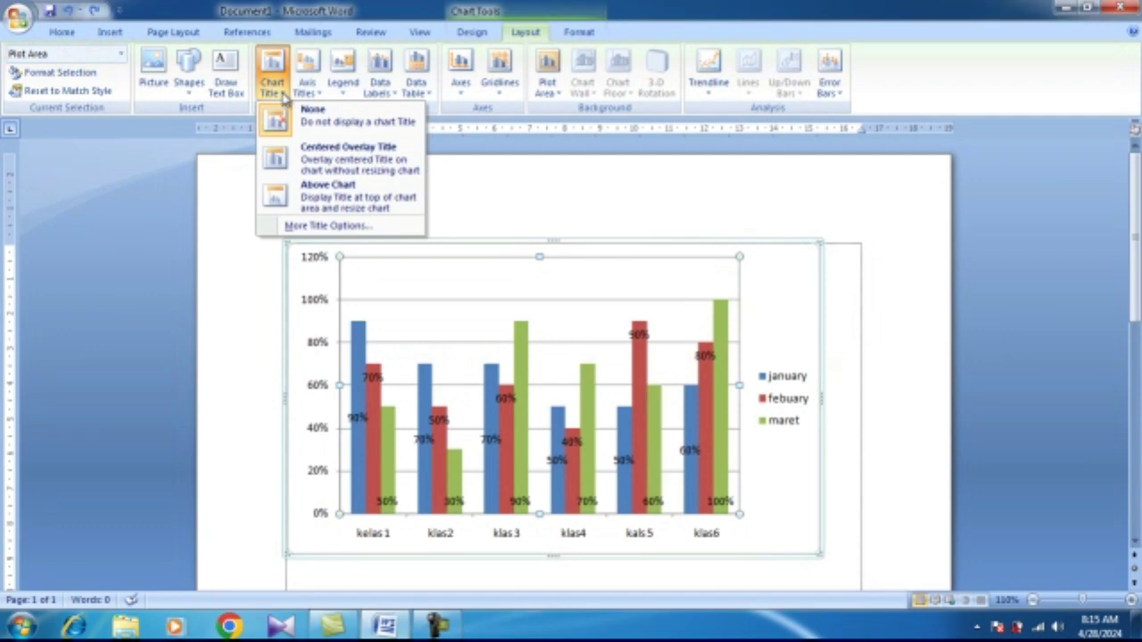
left_click(300, 172)
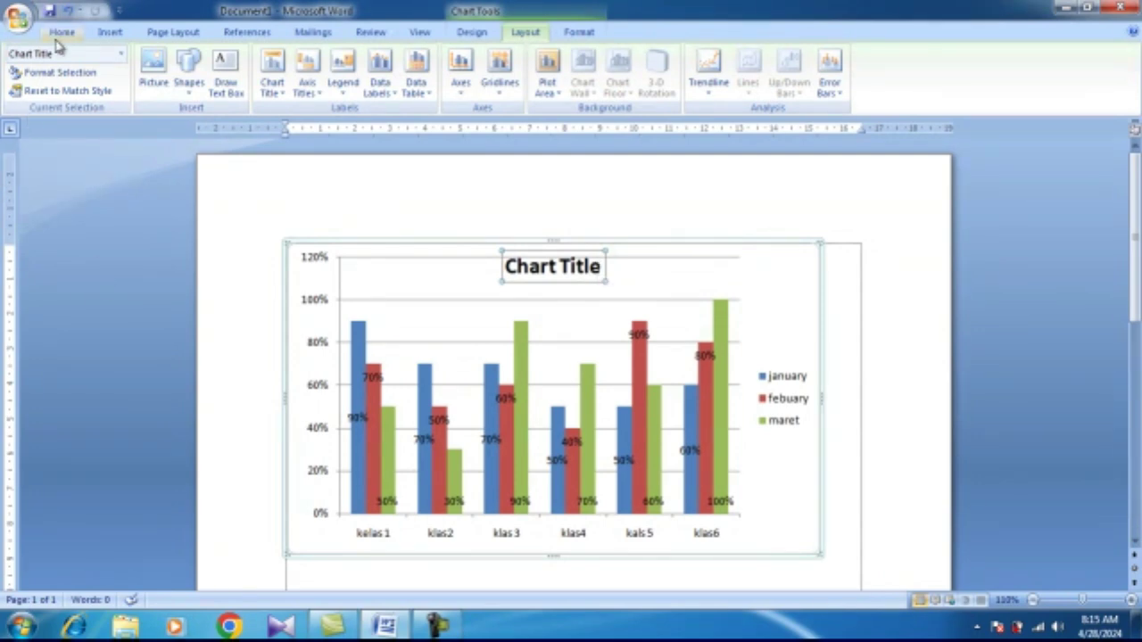
key("Delete")
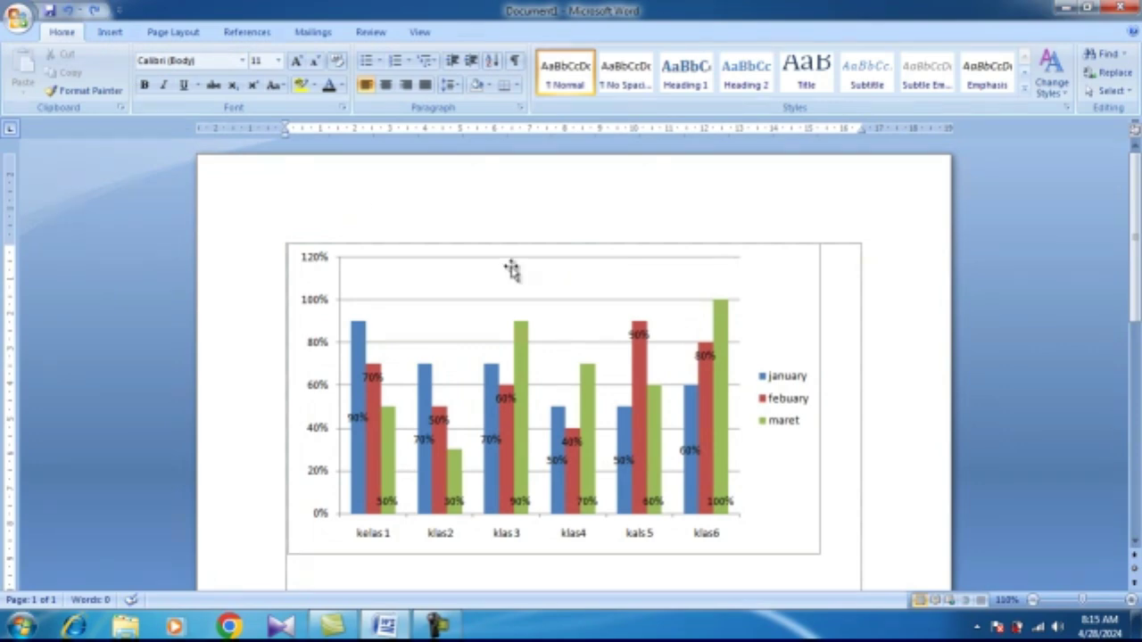
Step: Add a chart title in the Above Chart position
left_click(485, 269)
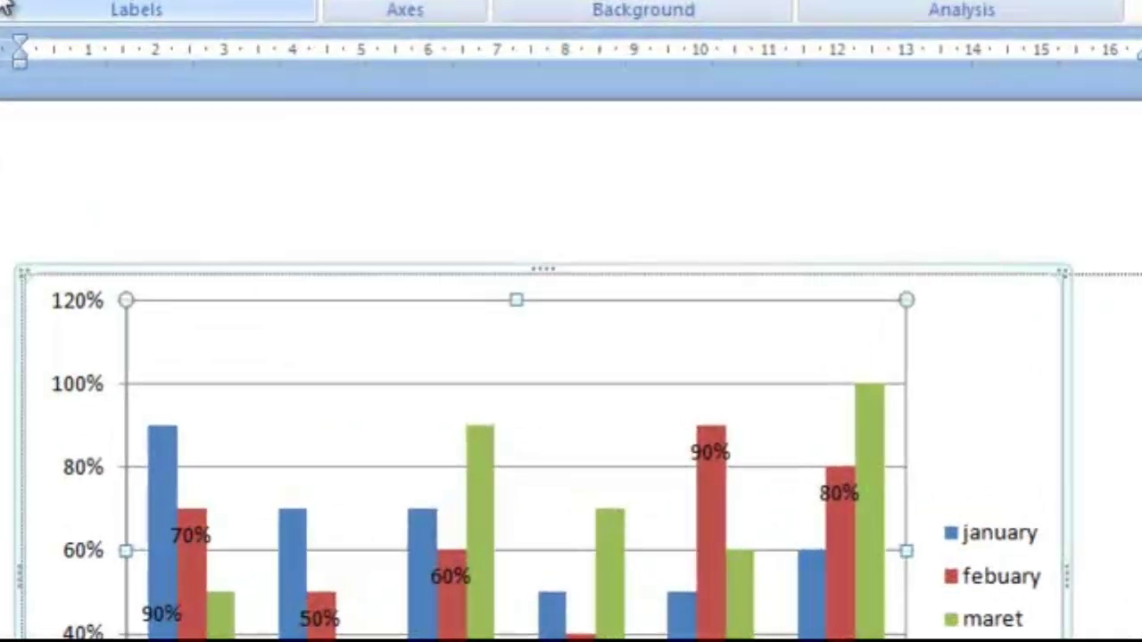
left_click(272, 76)
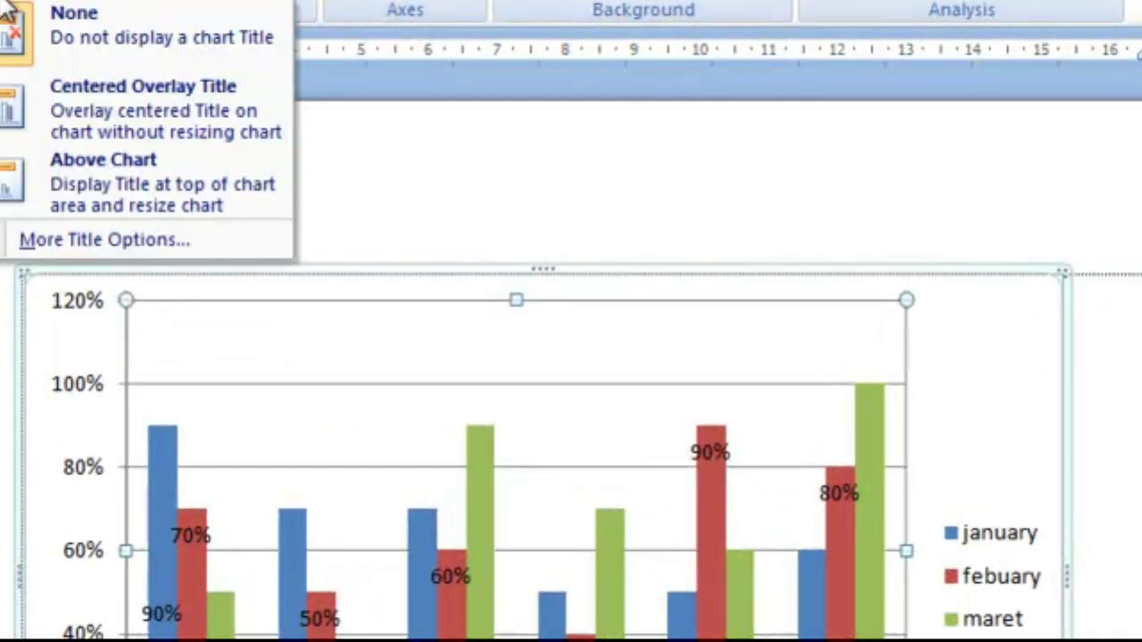
left_click(70, 172)
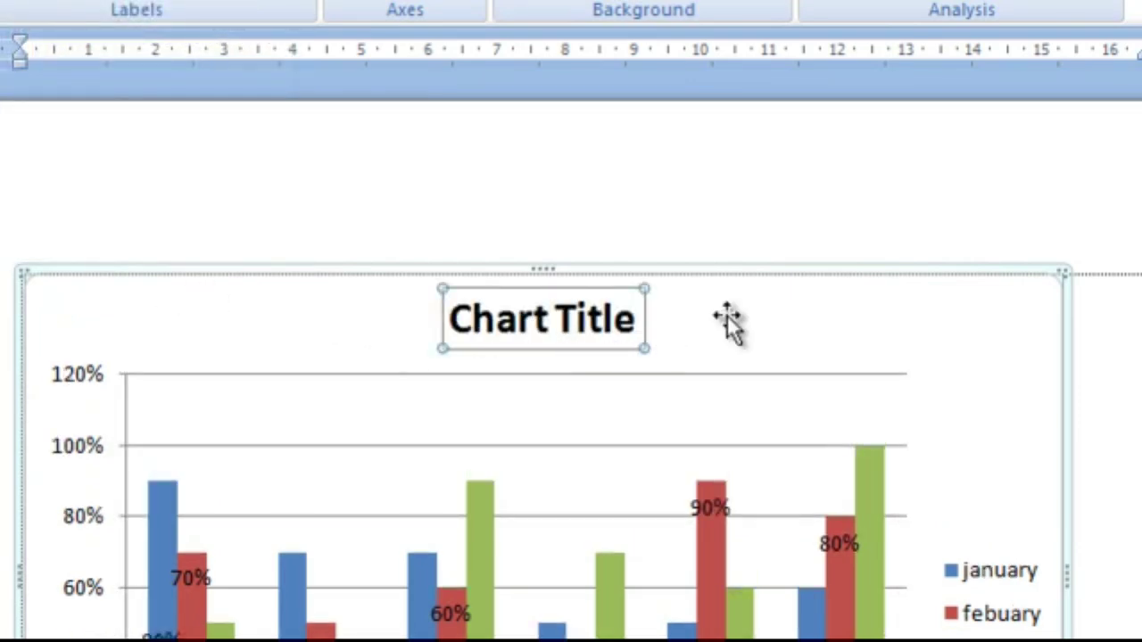
Step: Set the chart title text to "Grafik kehadiran murid 3 bulan terakhir"
type("ga")
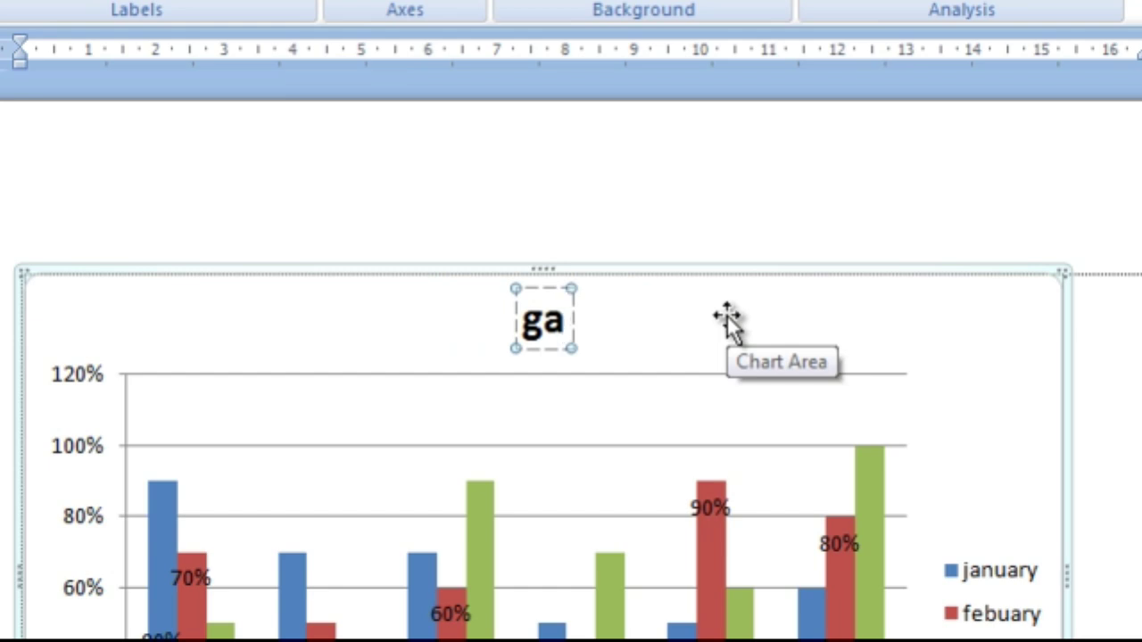
type("fa")
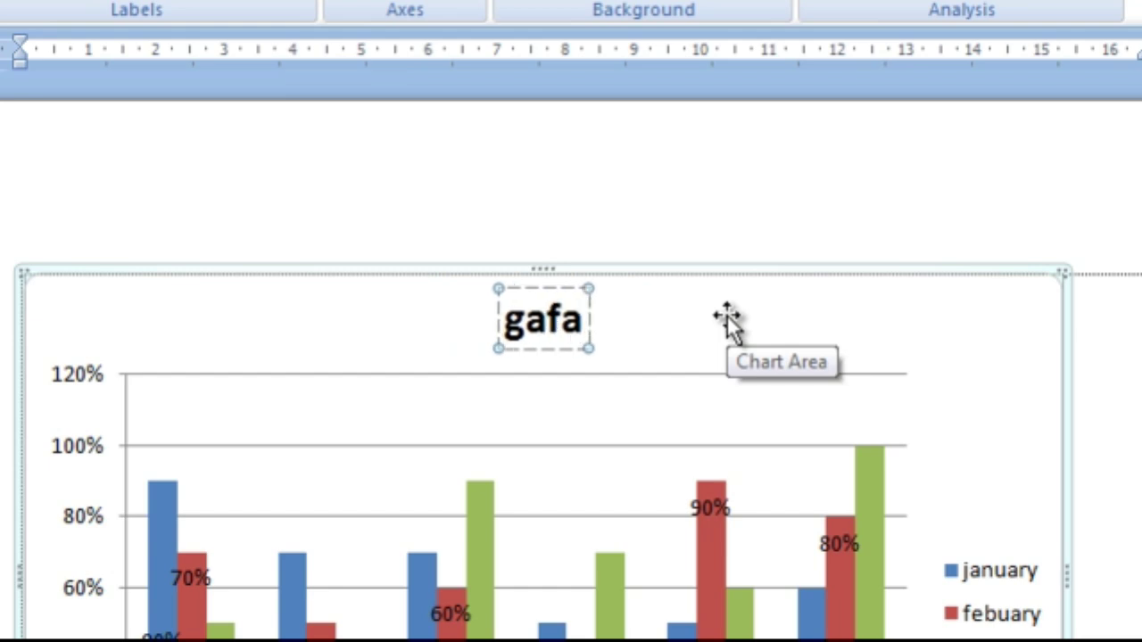
key("BackSpace")
key("BackSpace")
key("BackSpace")
key("BackSpace")
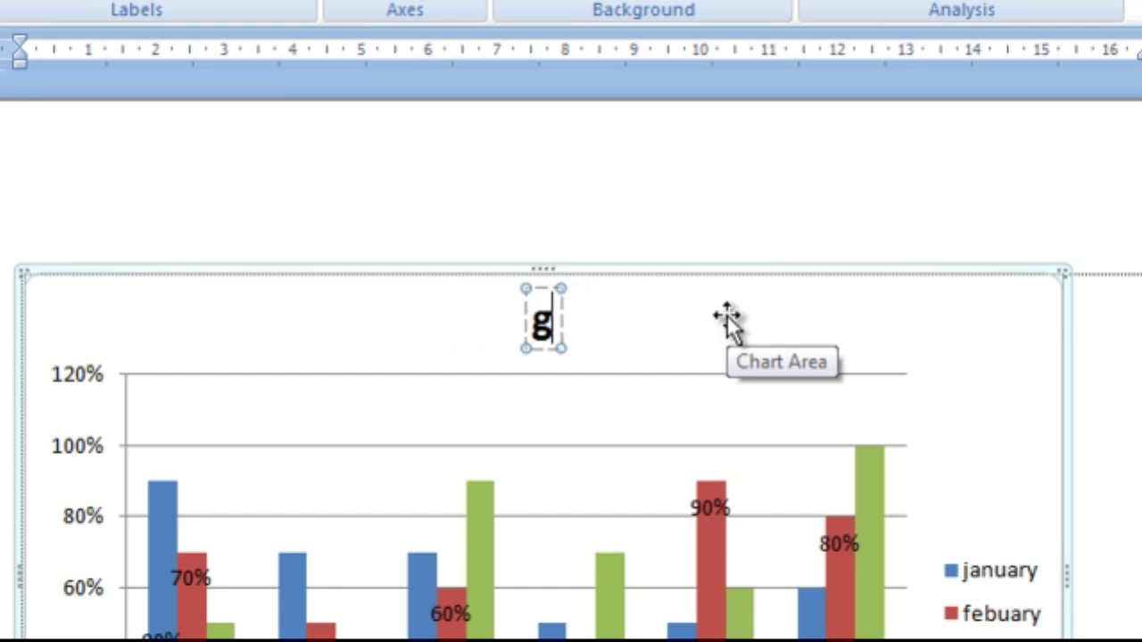
type("Grafik")
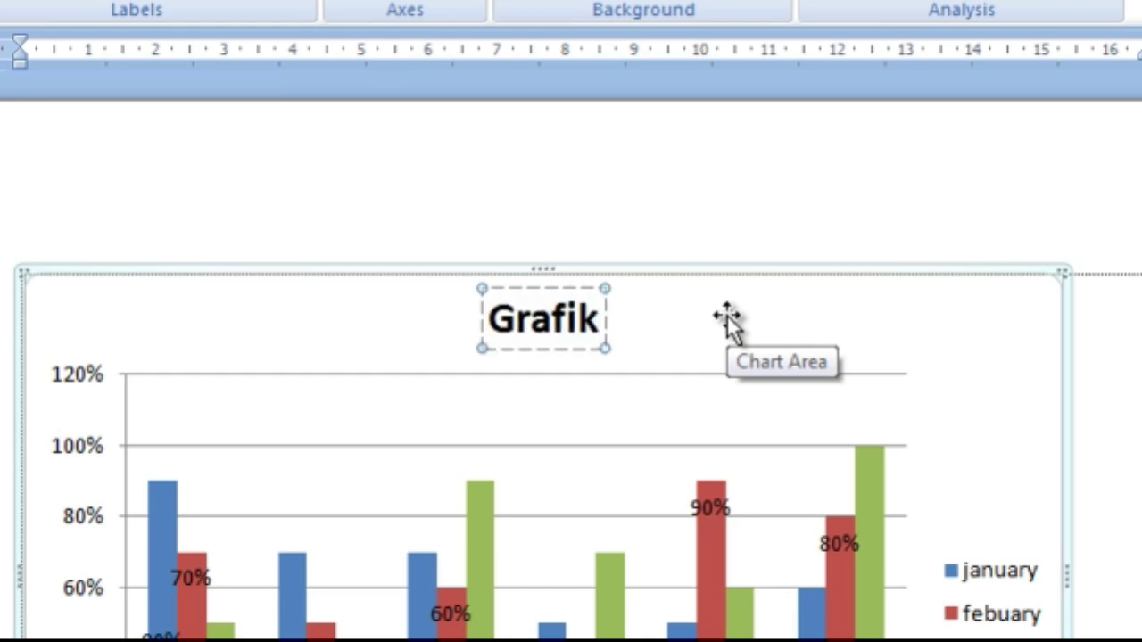
type(" kehadur")
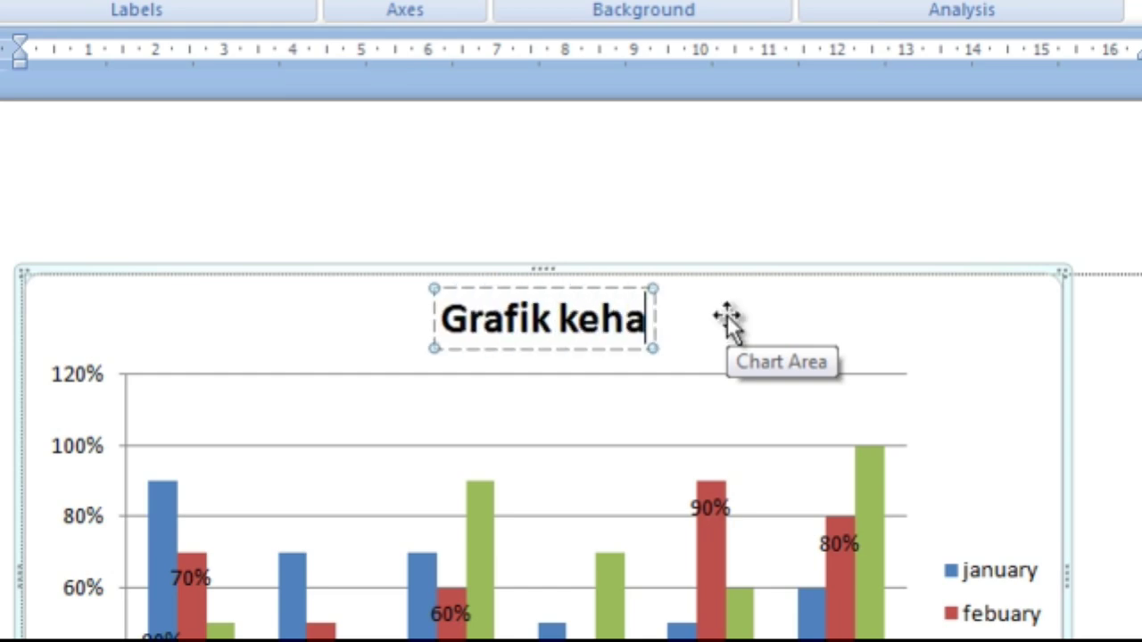
key("BackSpace")
key("BackSpace")
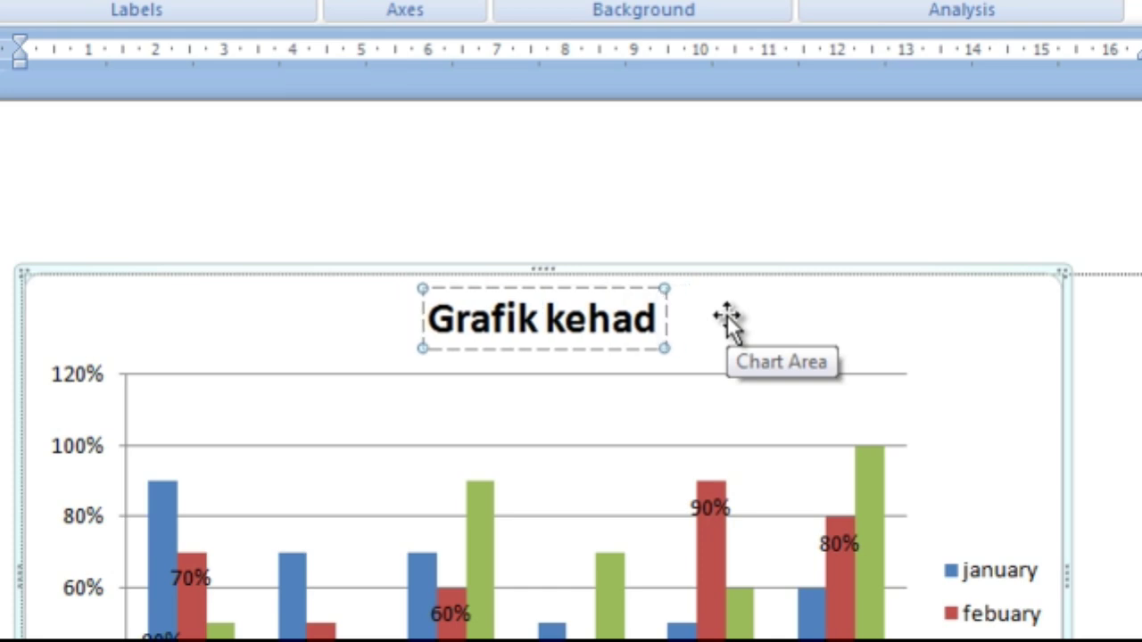
type("iran")
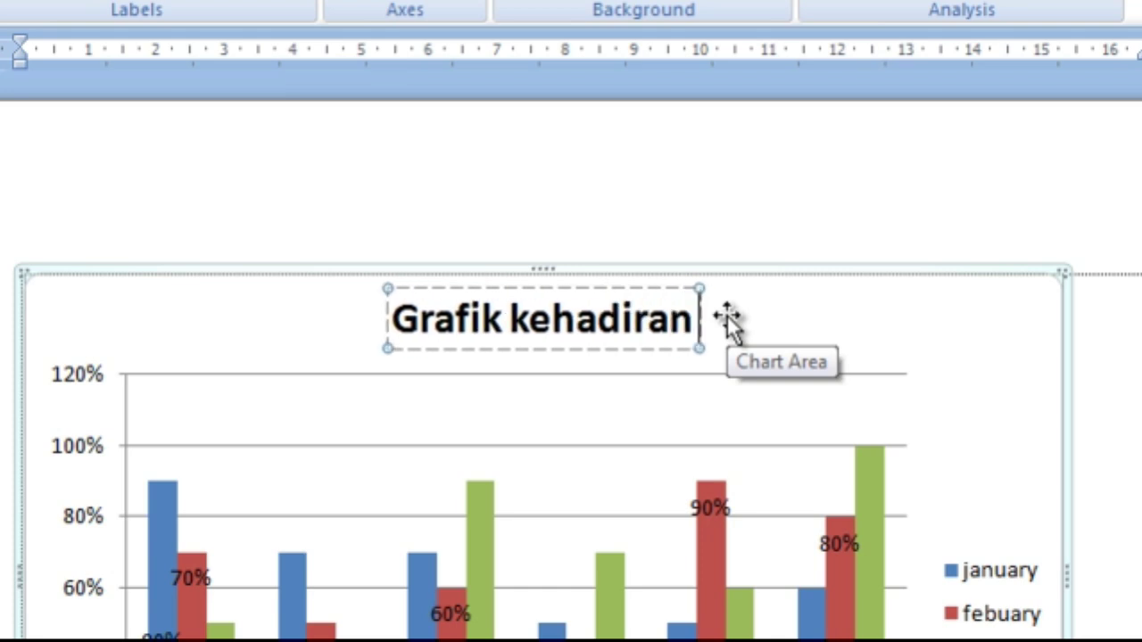
type(" mur")
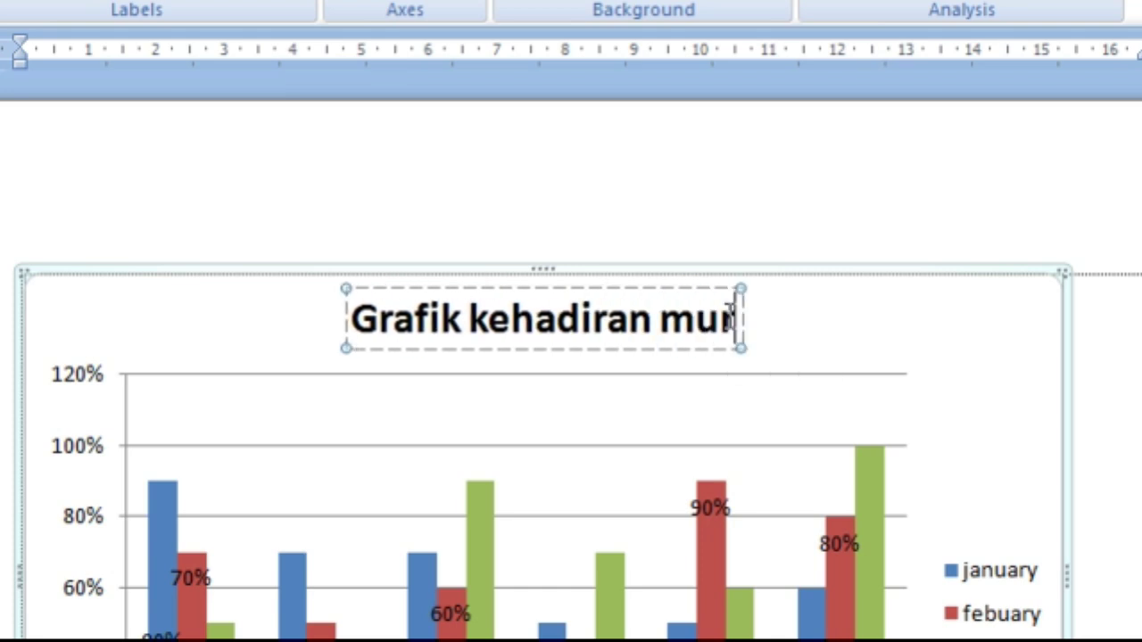
type("id 3 bulan")
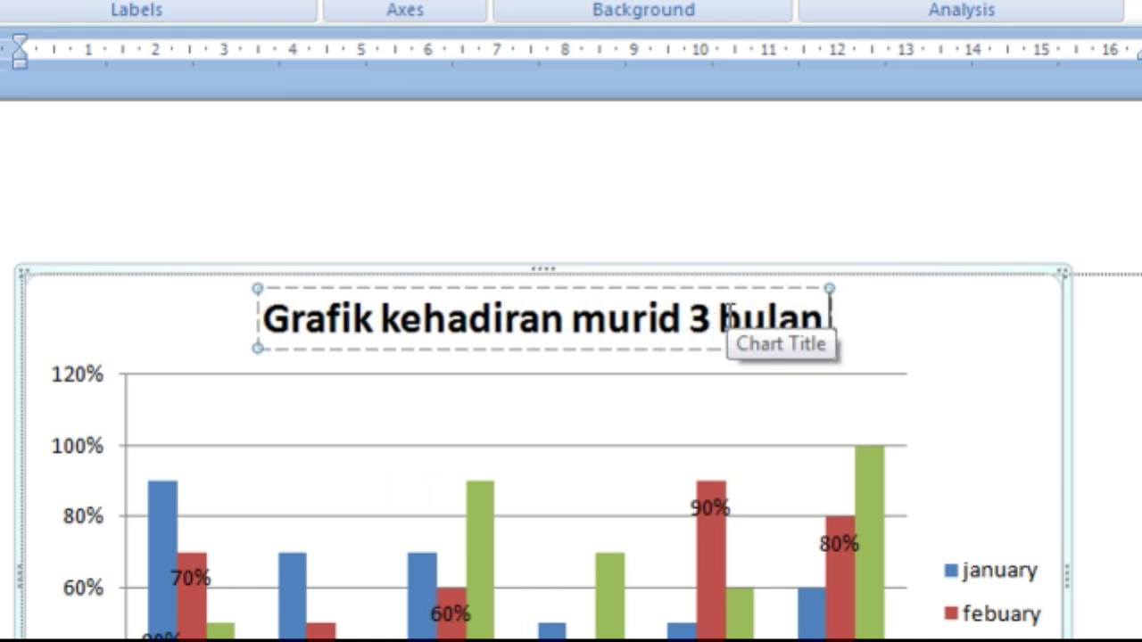
type(" terakhi")
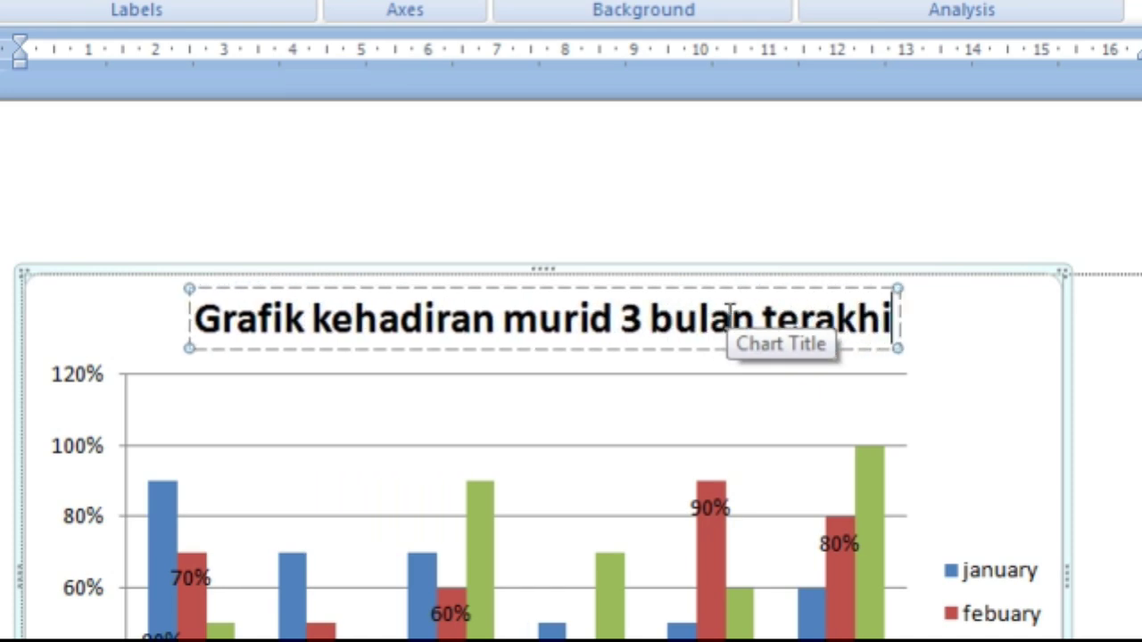
type("r")
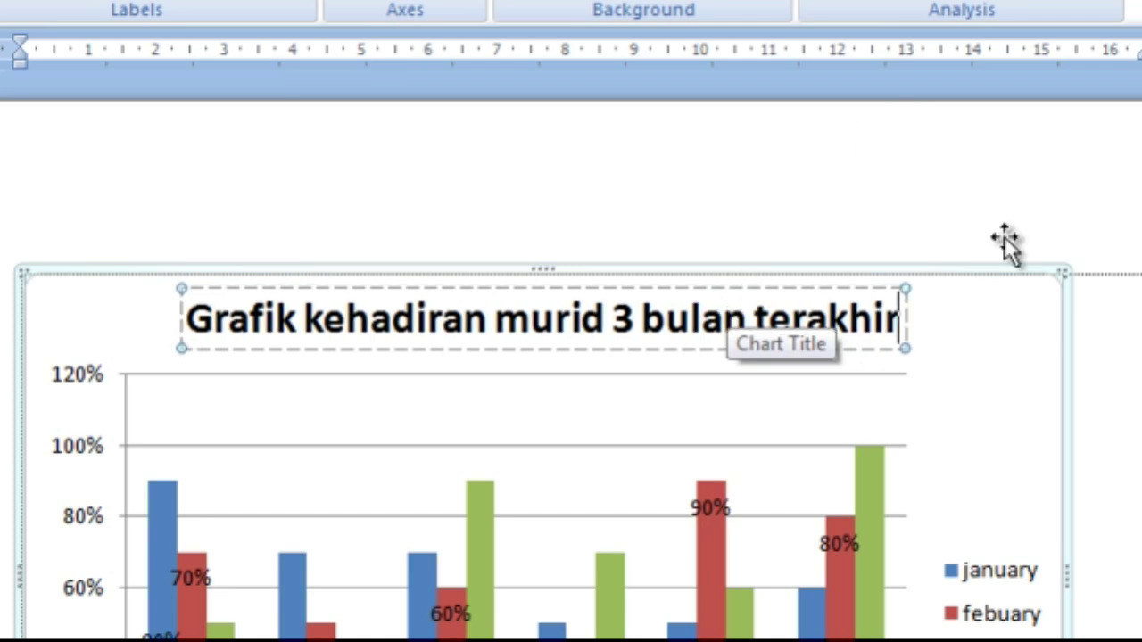
left_click(513, 404)
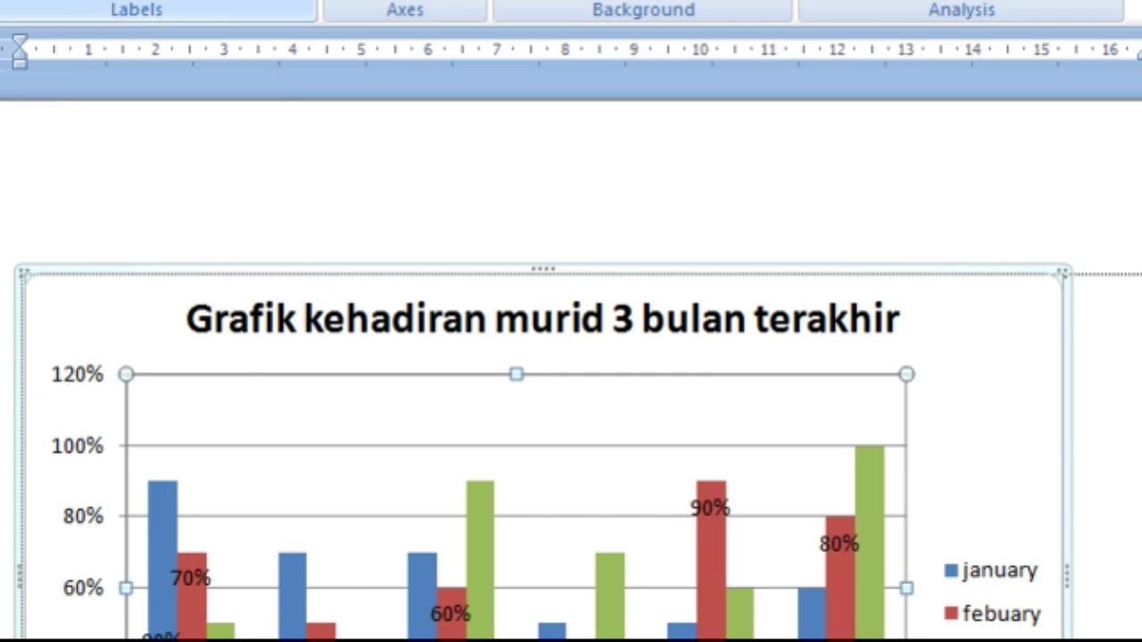
Step: Add a Rotated Title to the chart's primary vertical axis
left_click(87, 4)
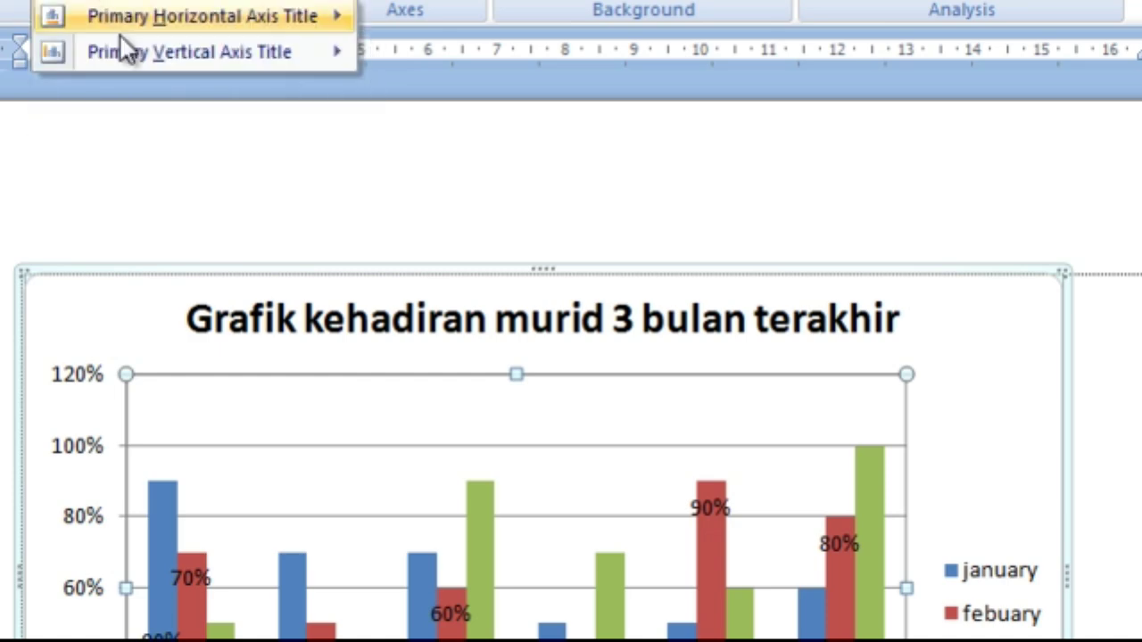
mouse_move(152, 48)
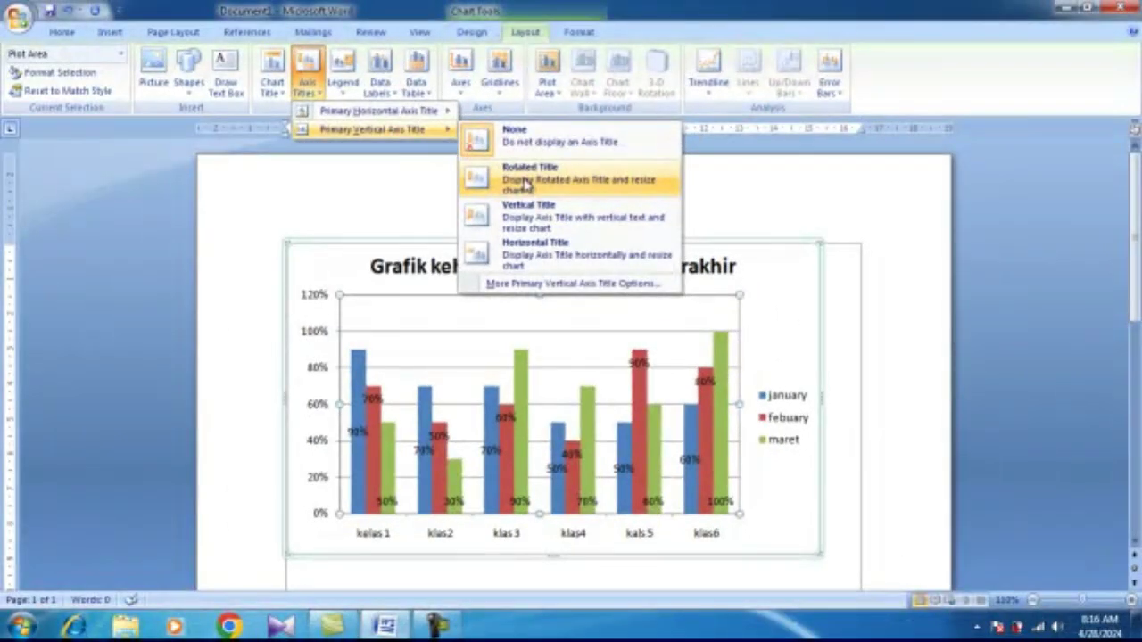
left_click(493, 162)
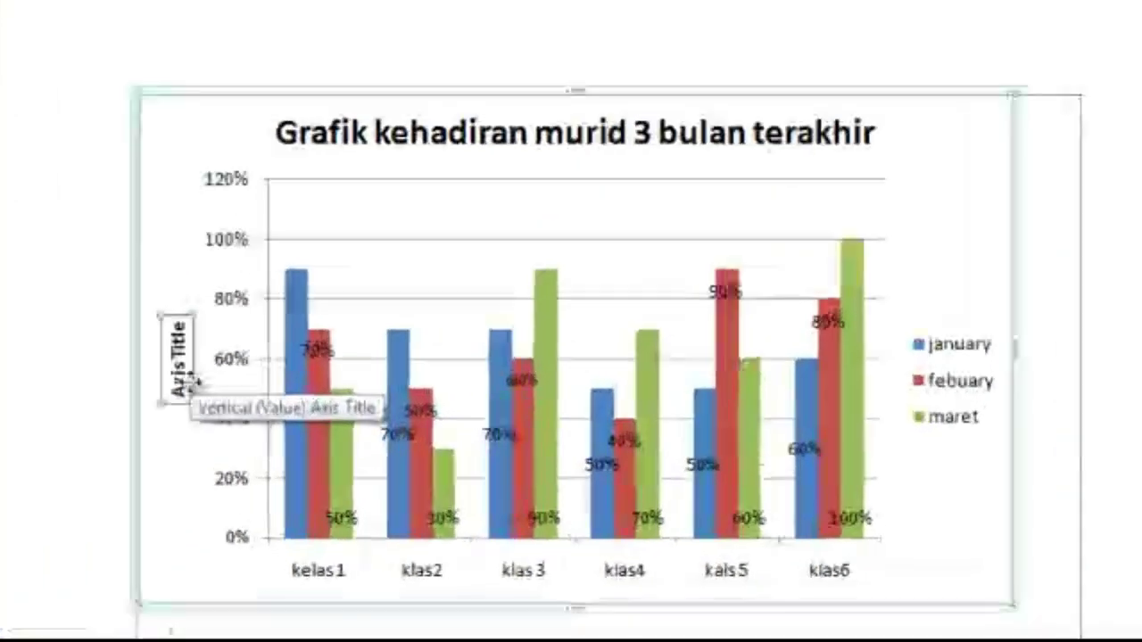
Step: Set the vertical axis title text to "persentase kehadiran"
type("p")
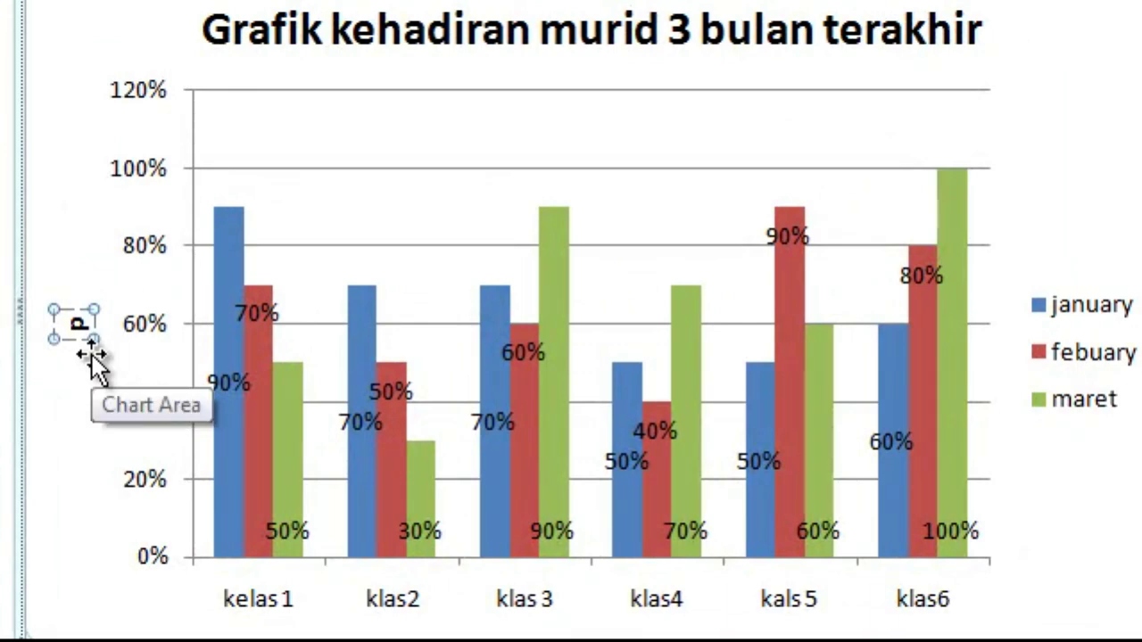
type("ersentas")
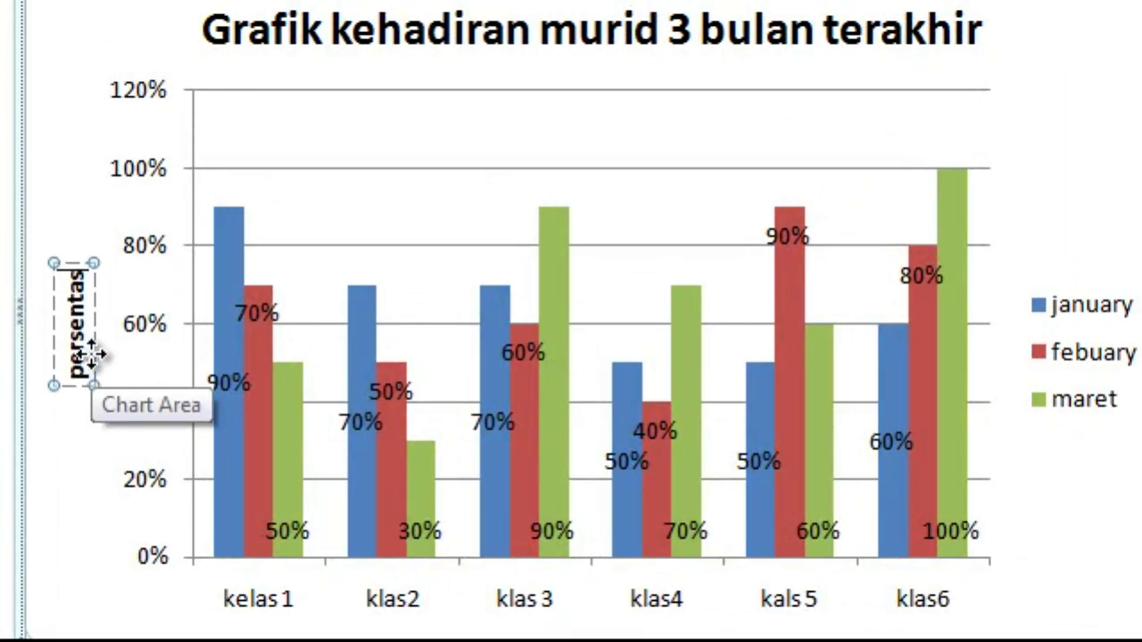
type("e")
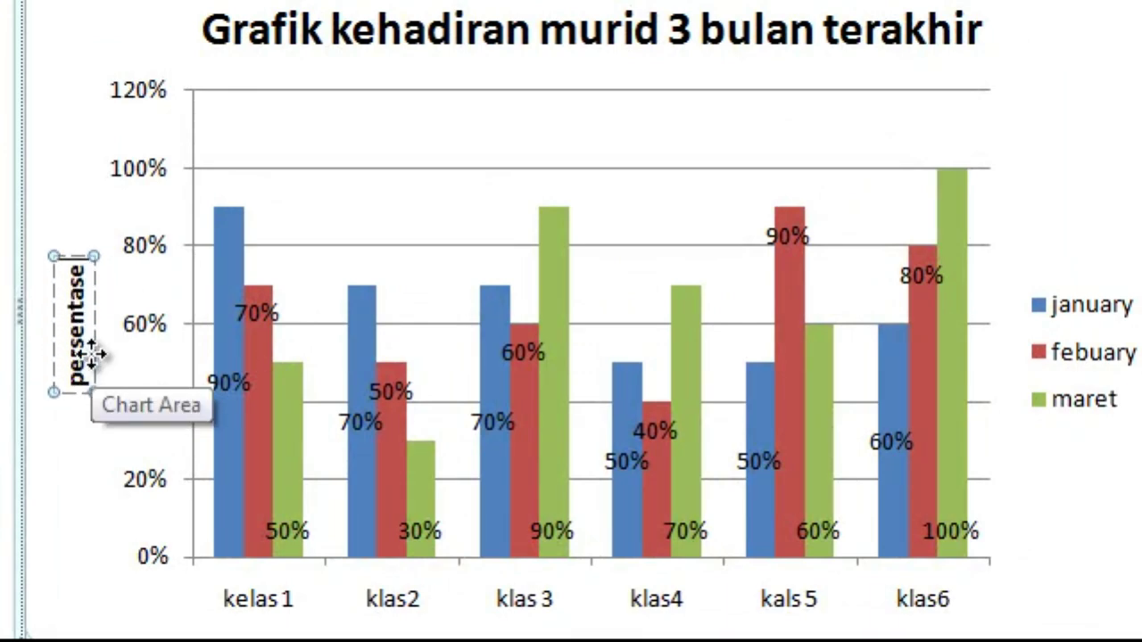
type(" keh")
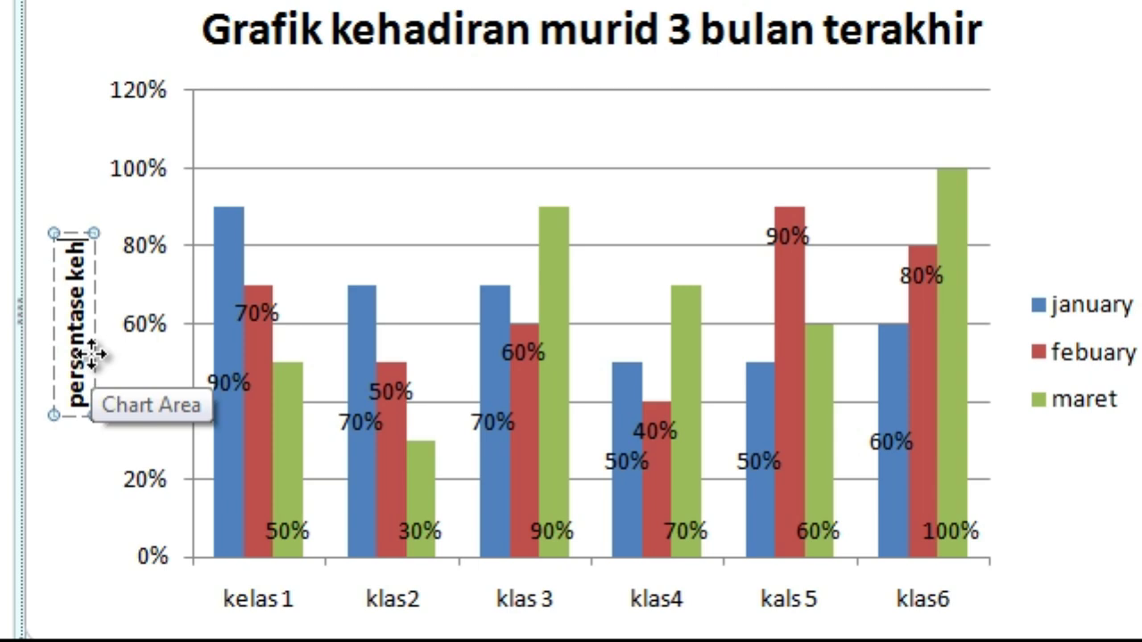
type("adi")
type("ran")
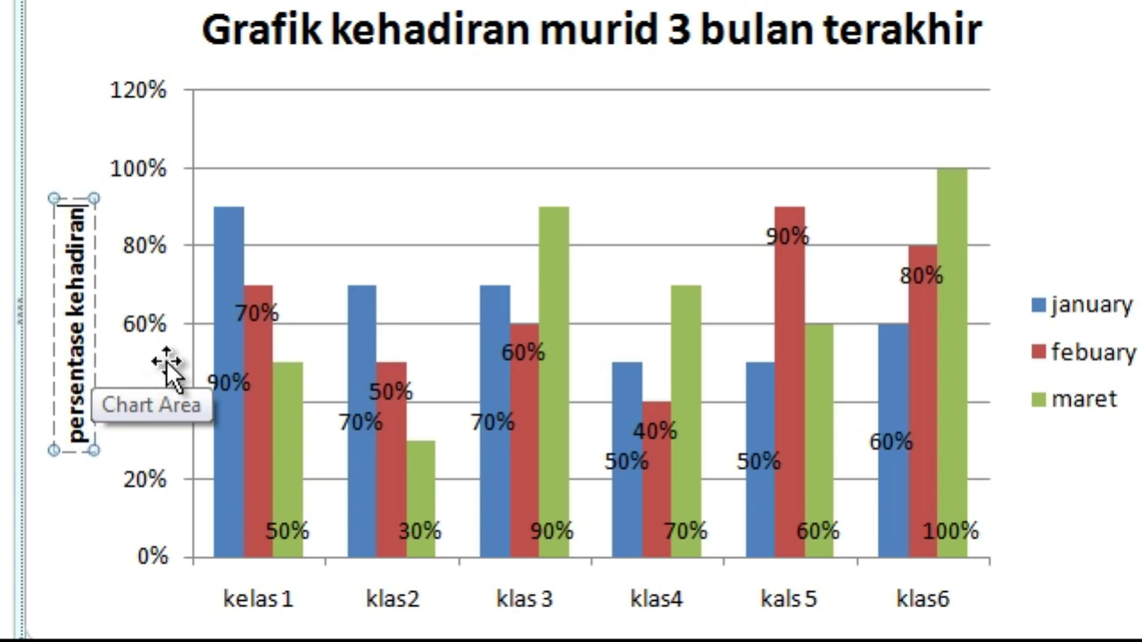
left_click(393, 132)
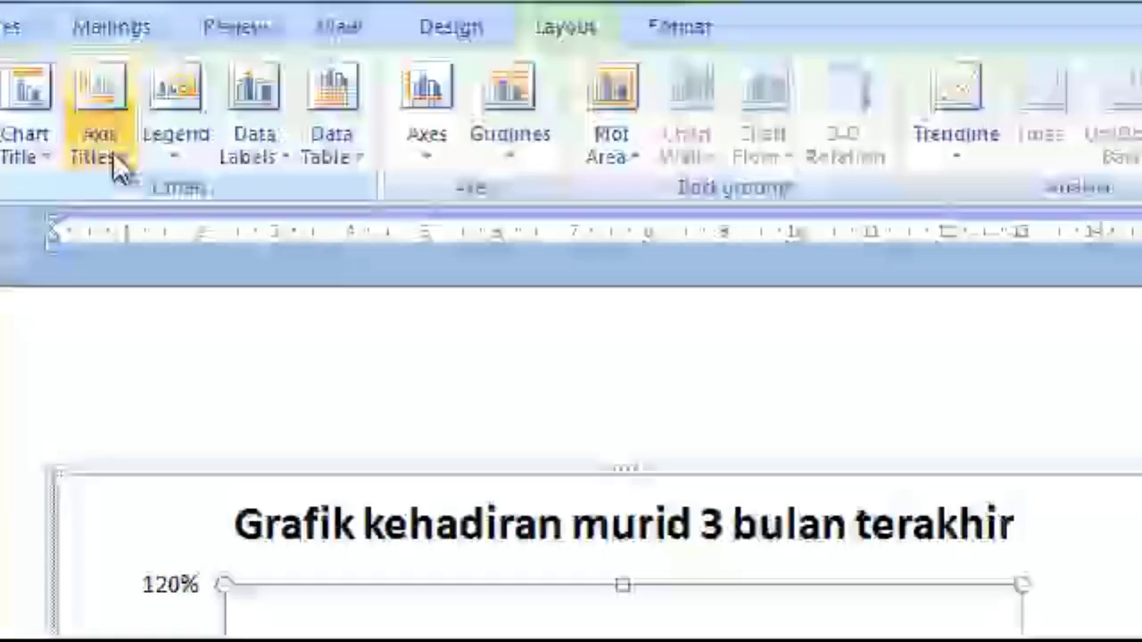
Step: Apply the Show Left to Right Axis option to the chart's primary horizontal axis
left_click(115, 194)
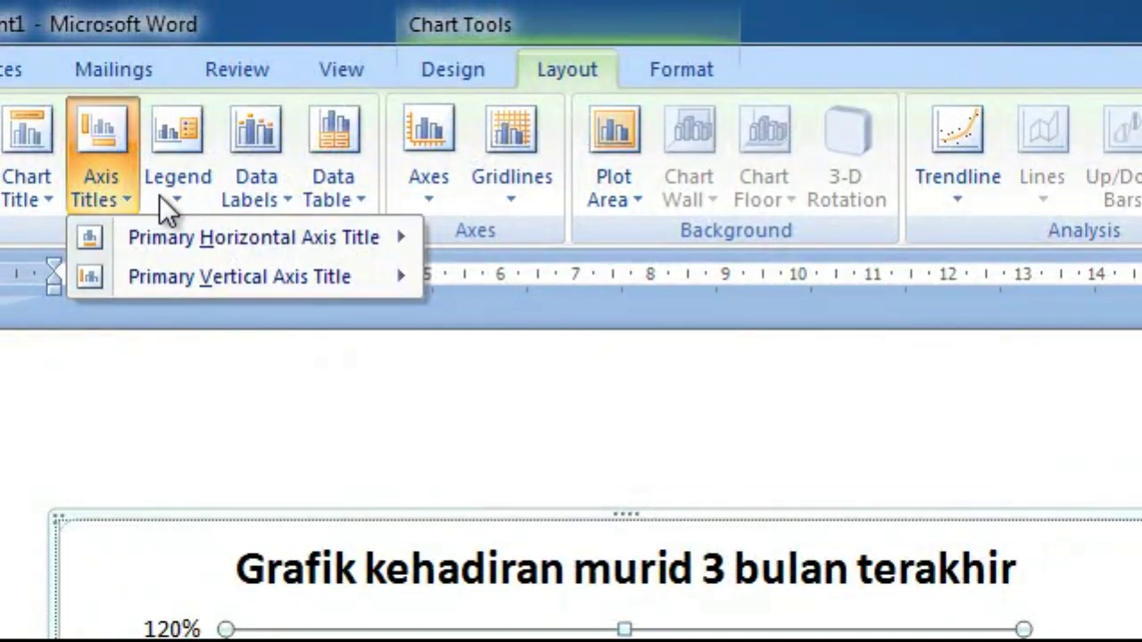
left_click(281, 203)
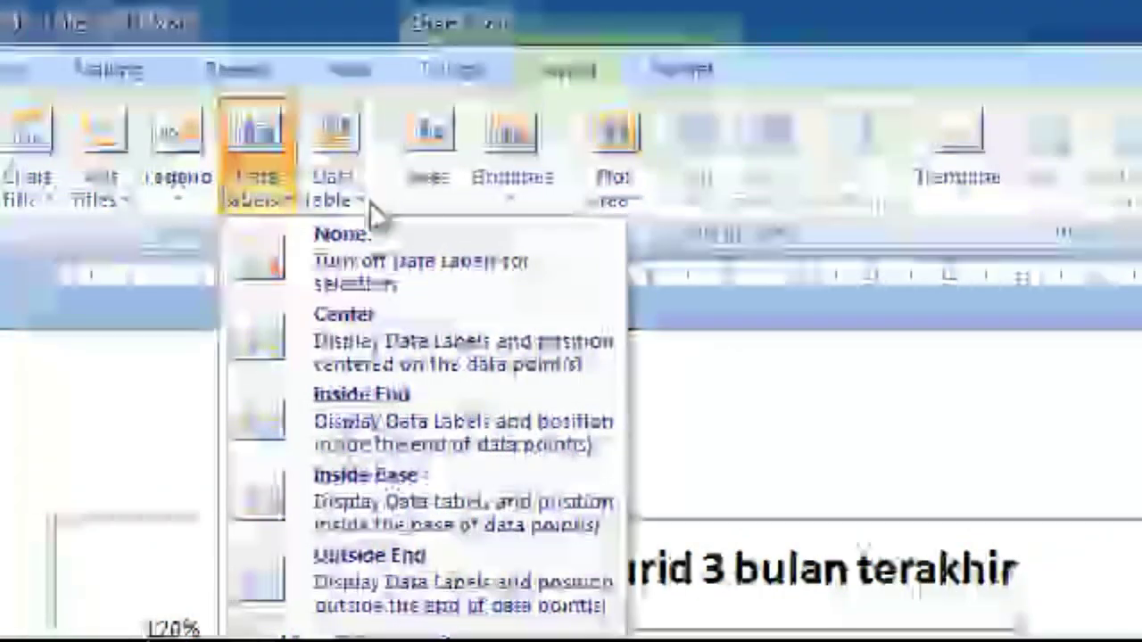
left_click(370, 207)
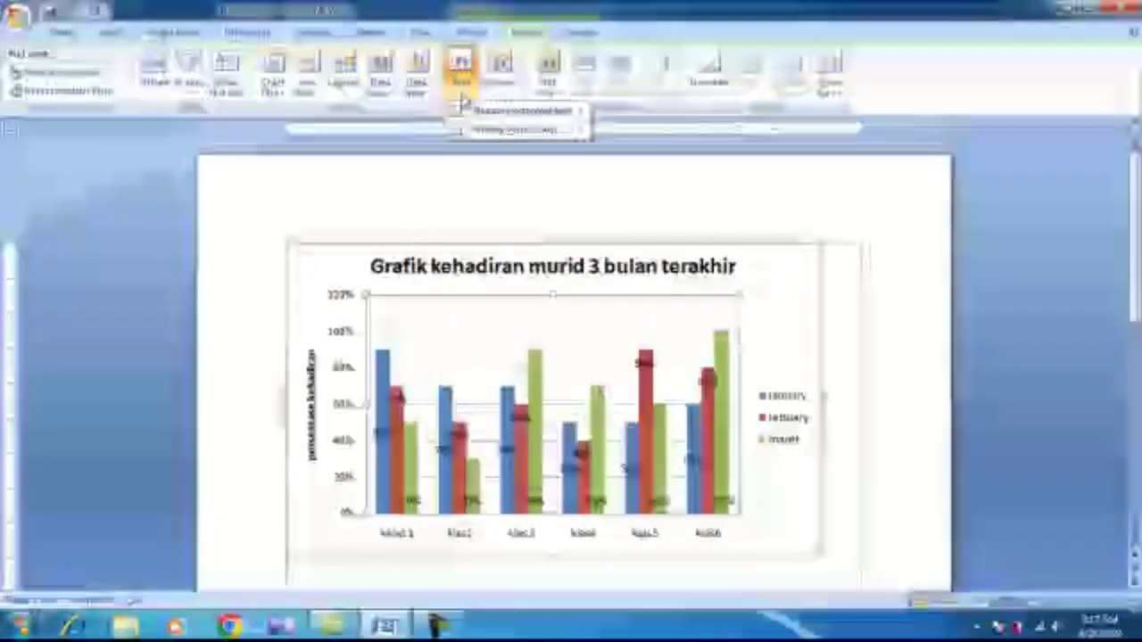
mouse_move(484, 116)
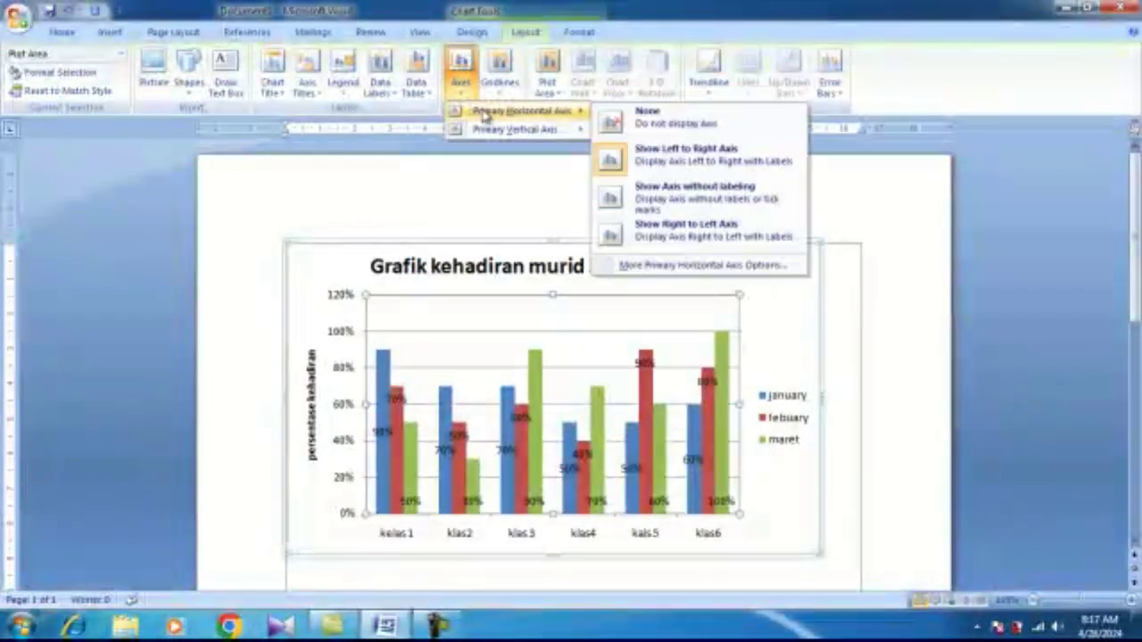
left_click(640, 161)
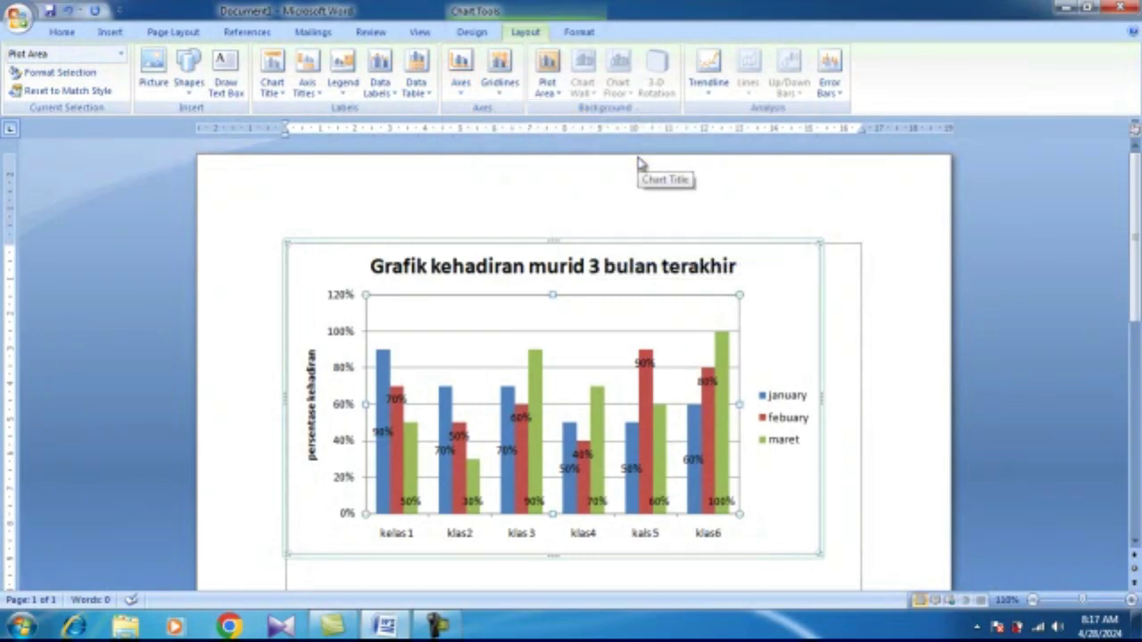
Step: Try the Show Axis in Thousands option on the primary vertical axis, and undo it
scroll(640, 163, "down", 2)
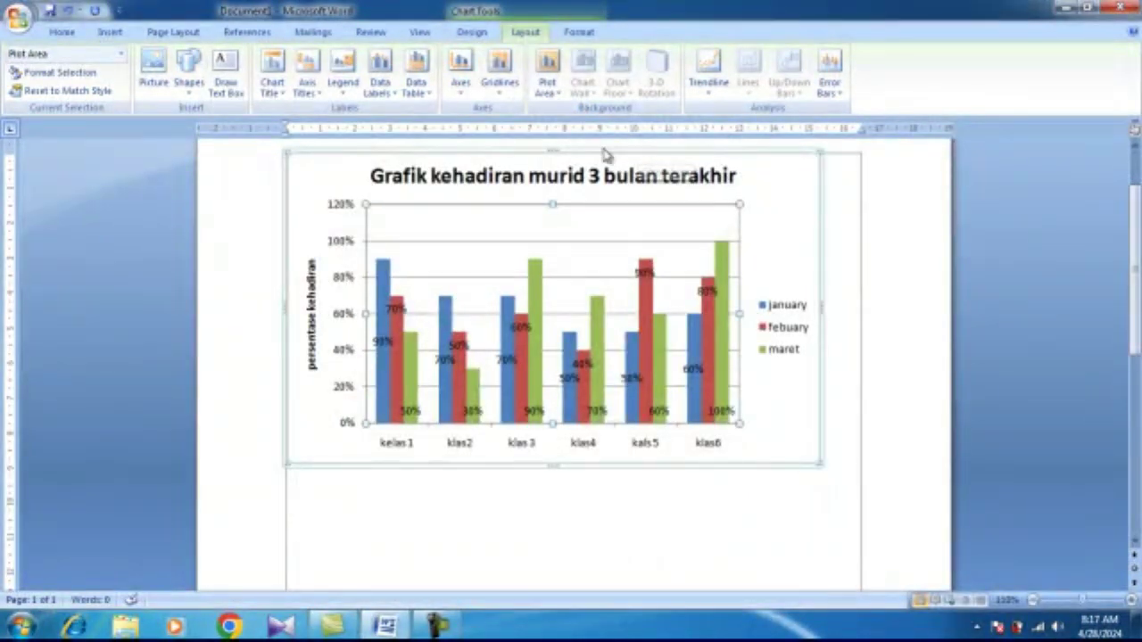
left_click(461, 75)
mouse_move(511, 131)
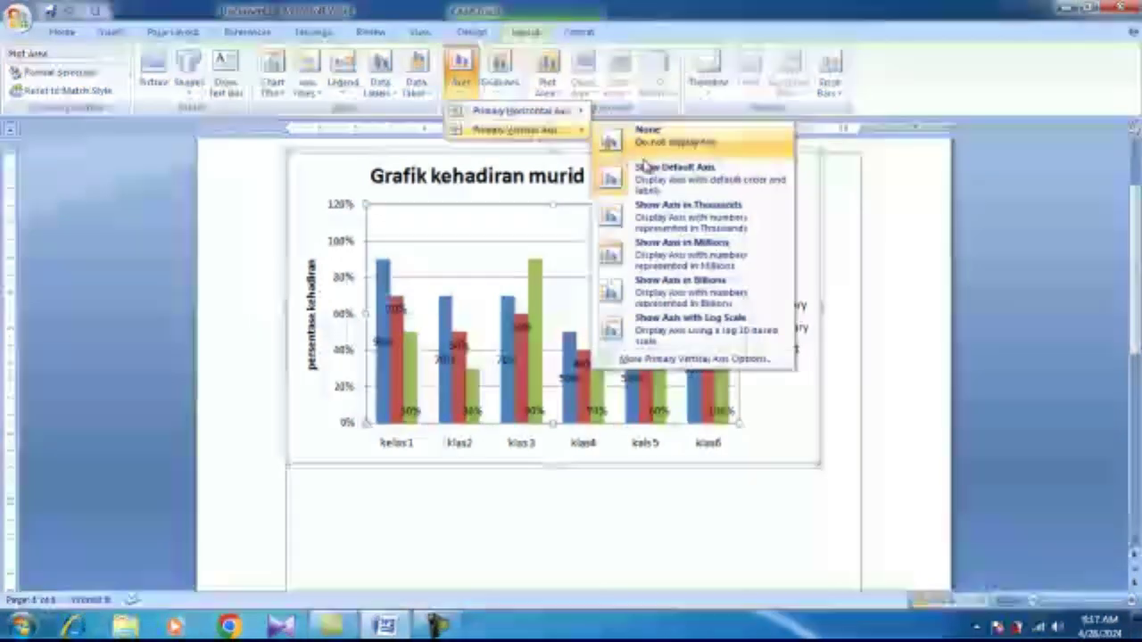
left_click(643, 216)
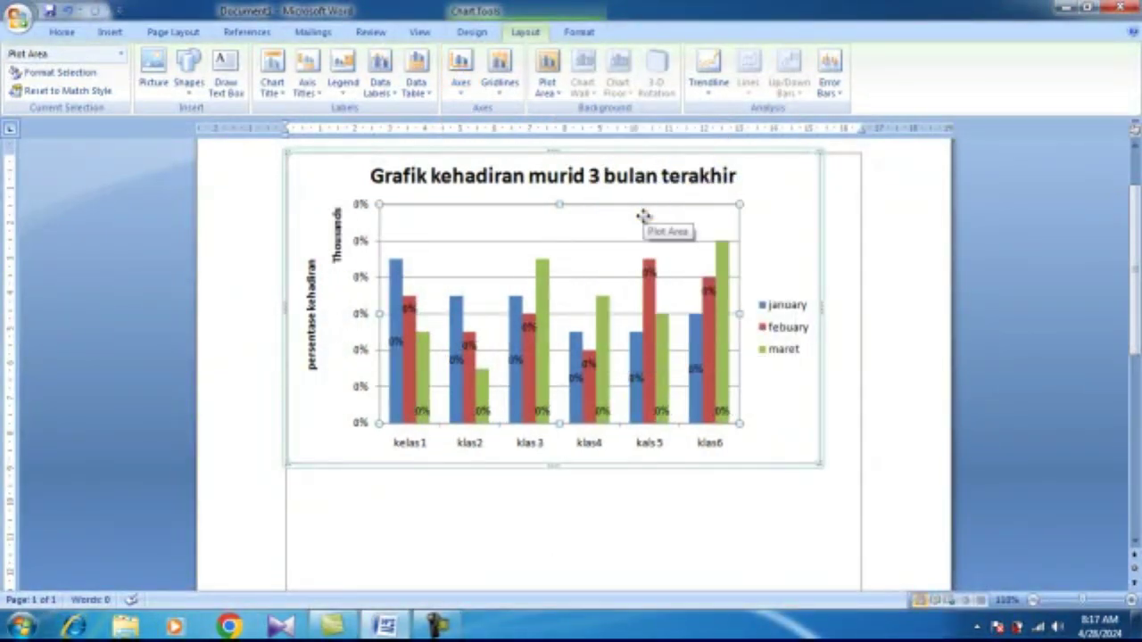
key("ctrl+z")
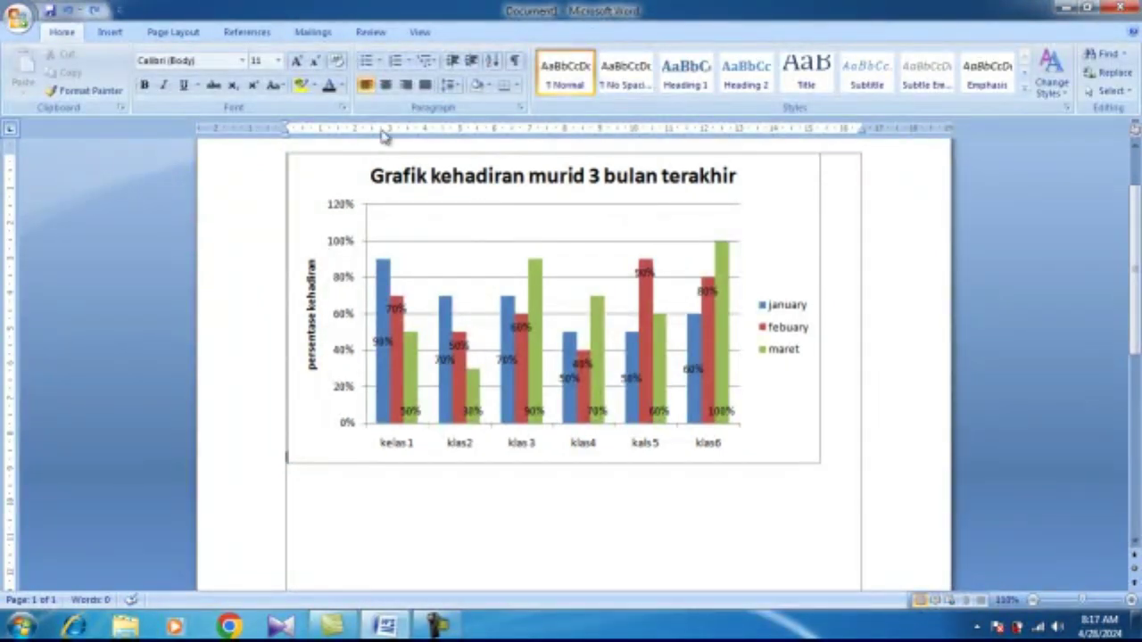
Step: Open the data table options for the attendance chart
left_click(501, 274)
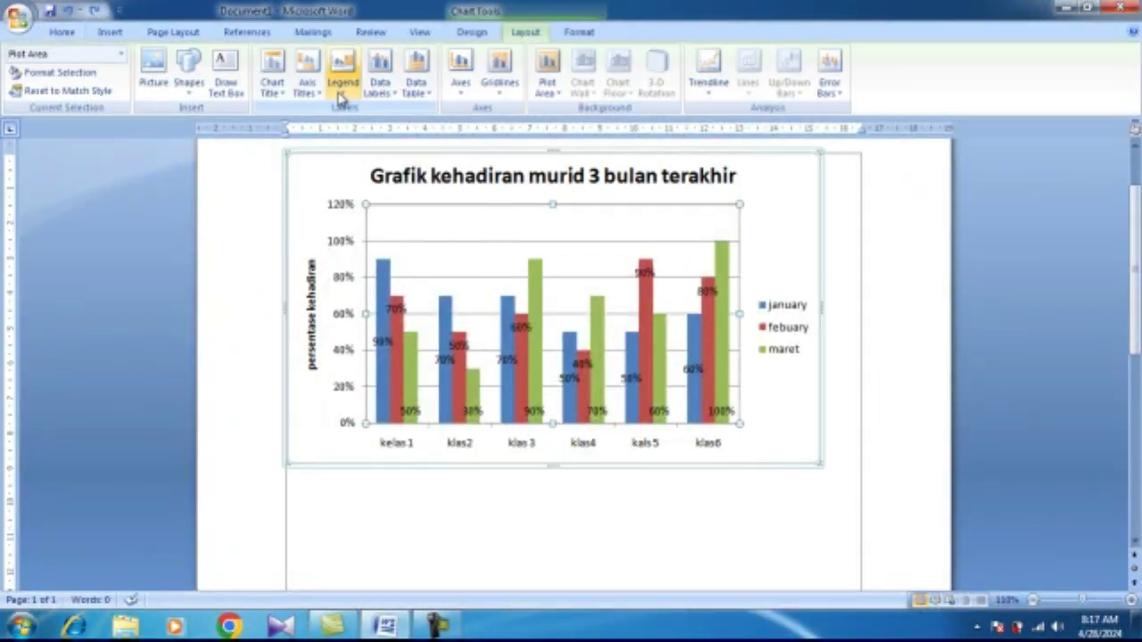
left_click(426, 100)
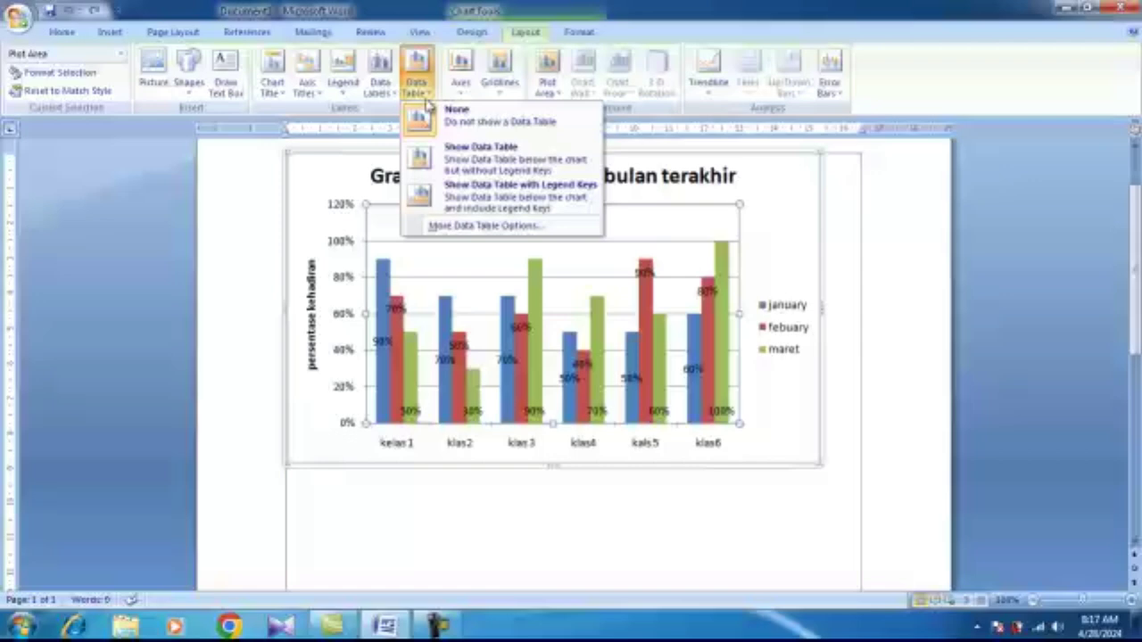